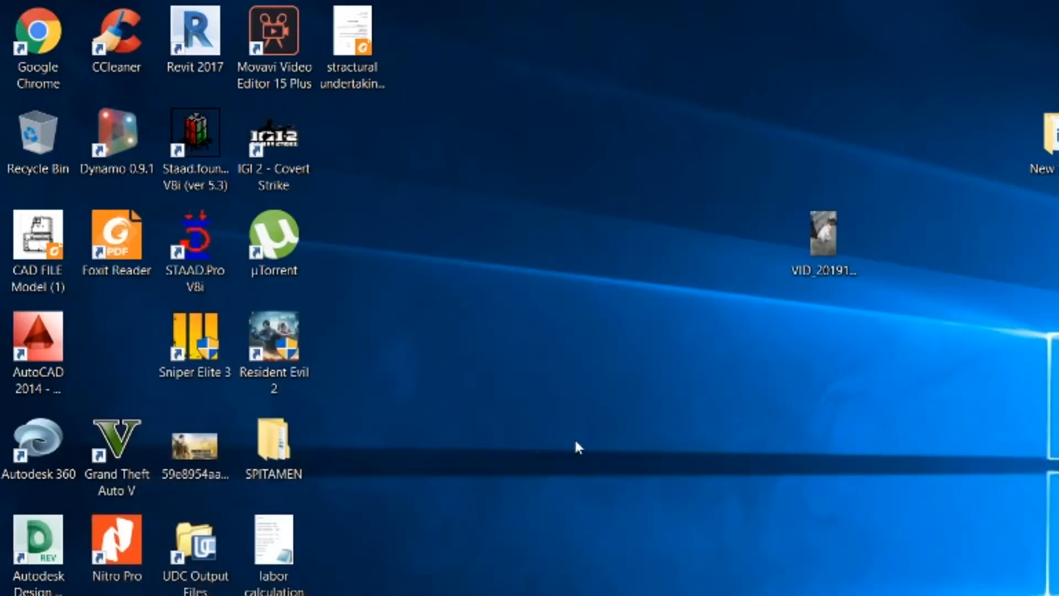
Move the CAD FILE Model (1) PDF to an empty area of the desktop and open it.
right_click(595, 387)
click(626, 427)
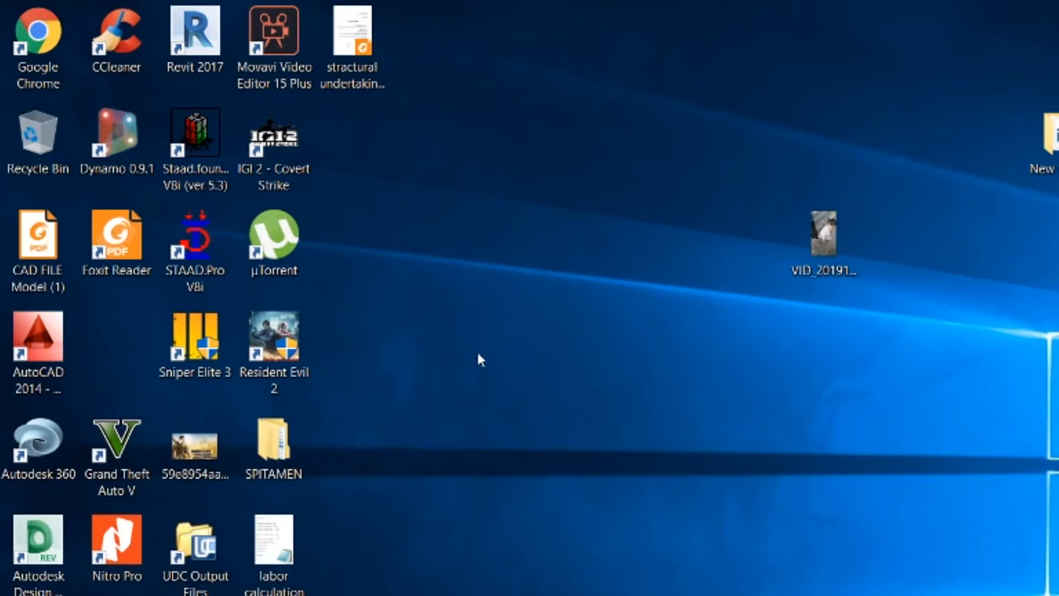
drag(49, 232, 903, 441)
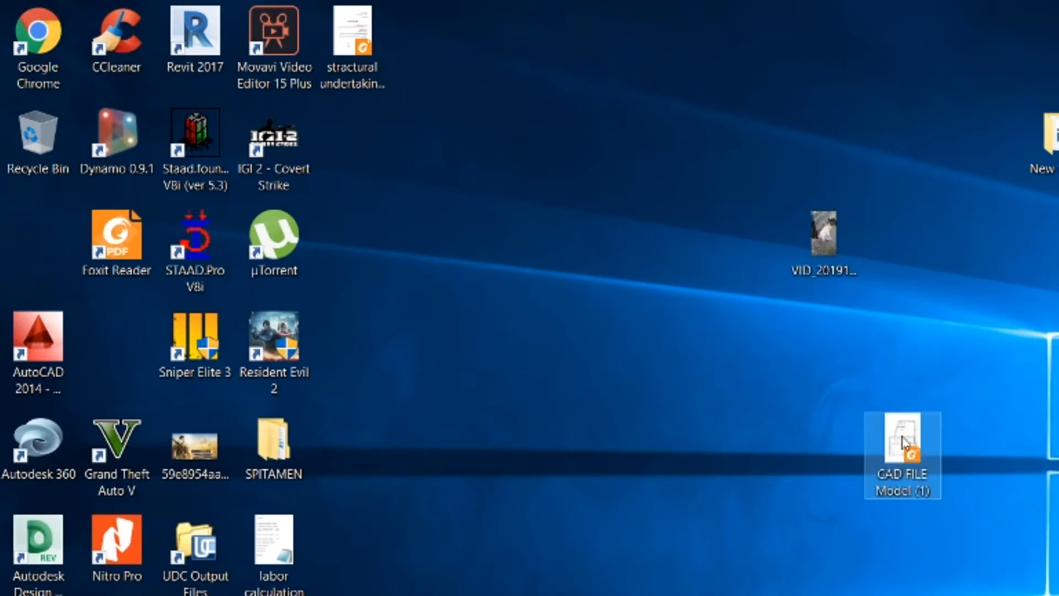
double_click(902, 441)
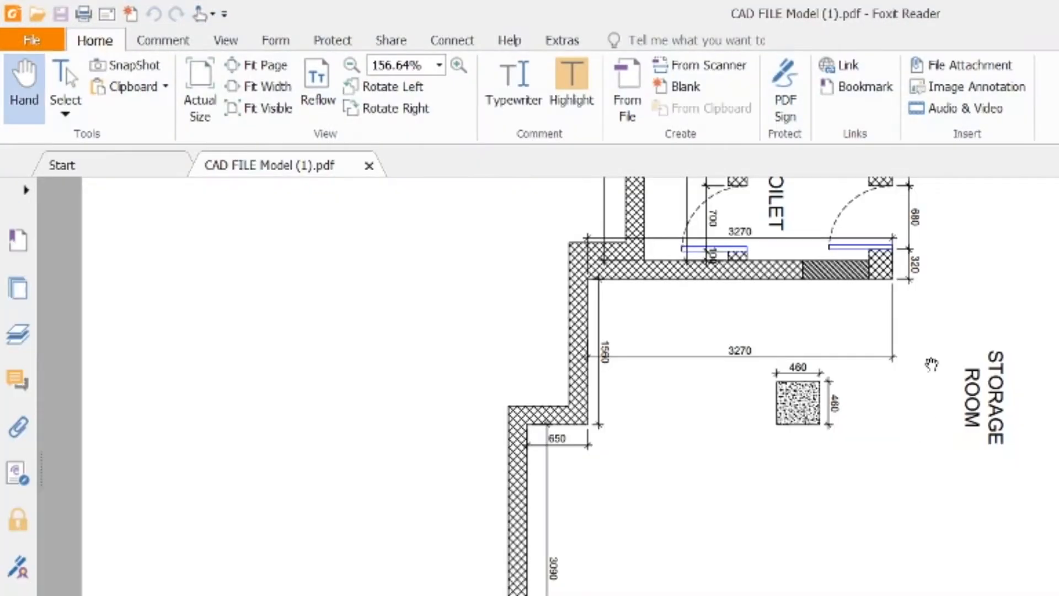
Examine the rooms, walls and dimensions of the floor plan in the CAD FILE Model (1) PDF.
scroll(959, 362, up, 4)
scroll(949, 361, down, 18)
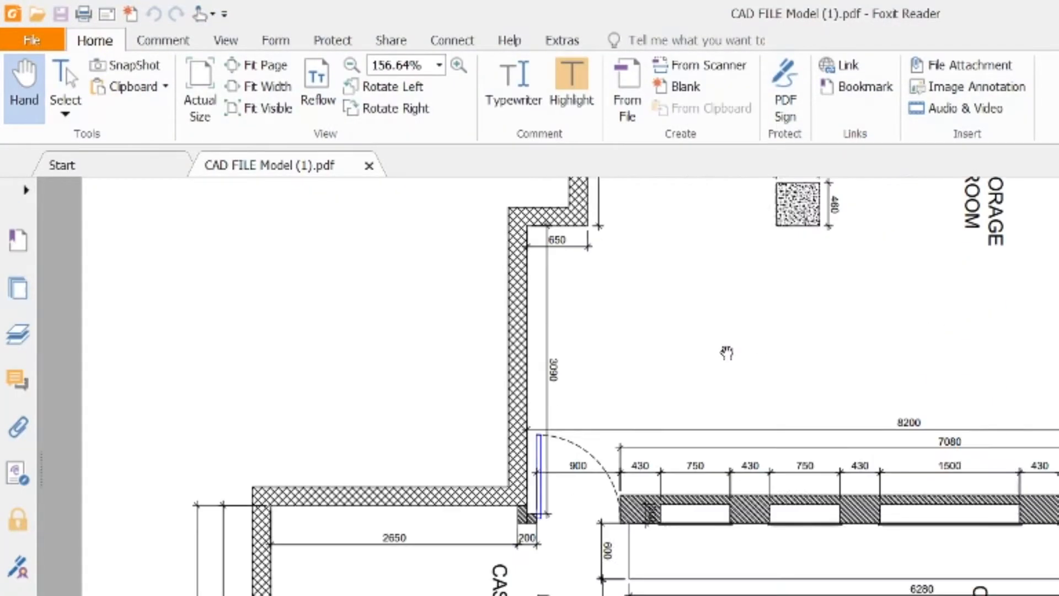
scroll(656, 413, down, 10)
scroll(672, 468, up, 5)
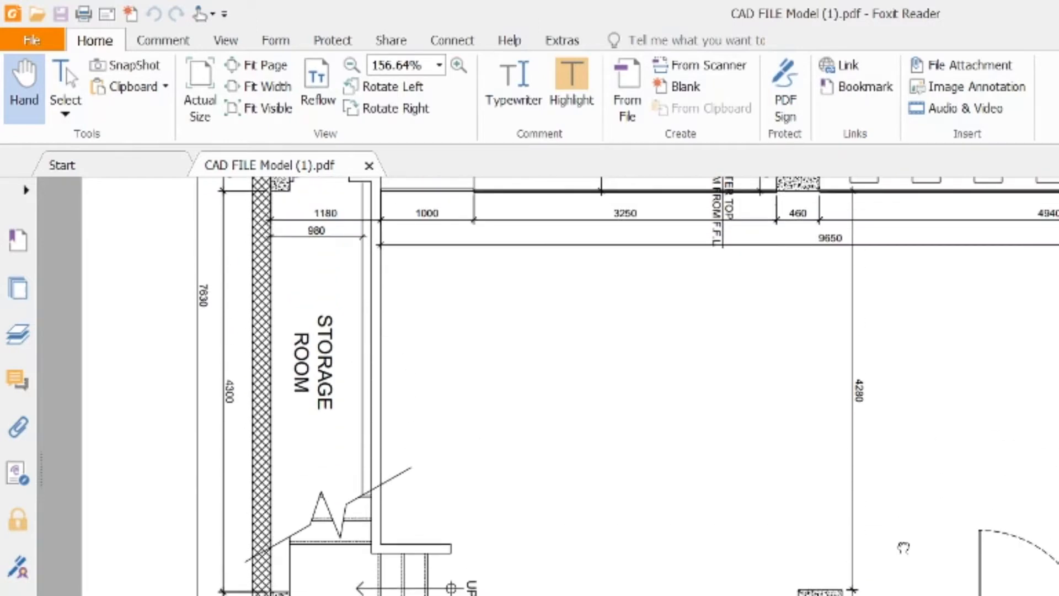
scroll(843, 366, up, 12)
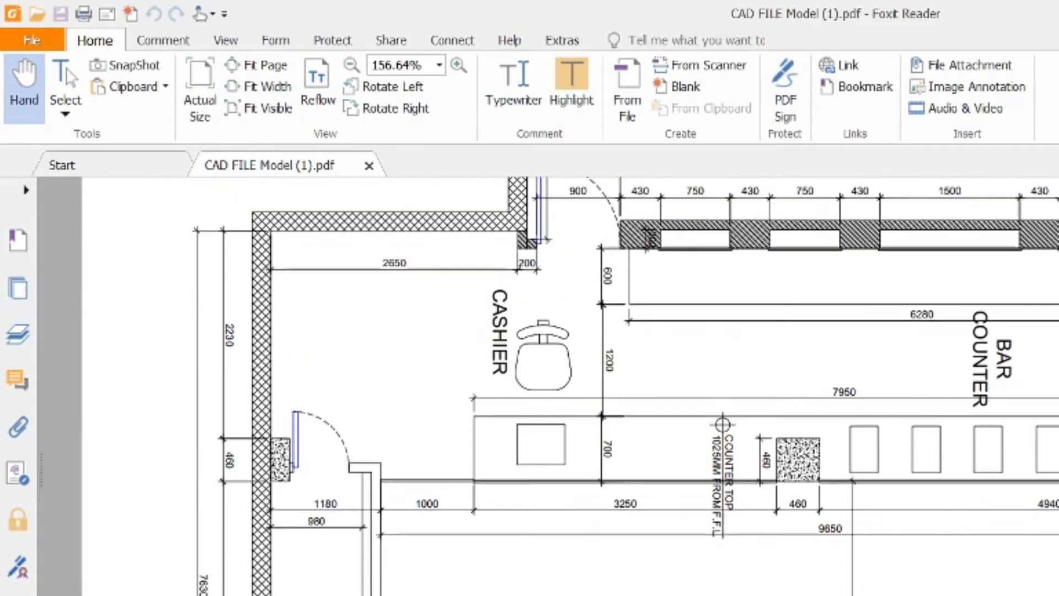
scroll(858, 307, up, 5)
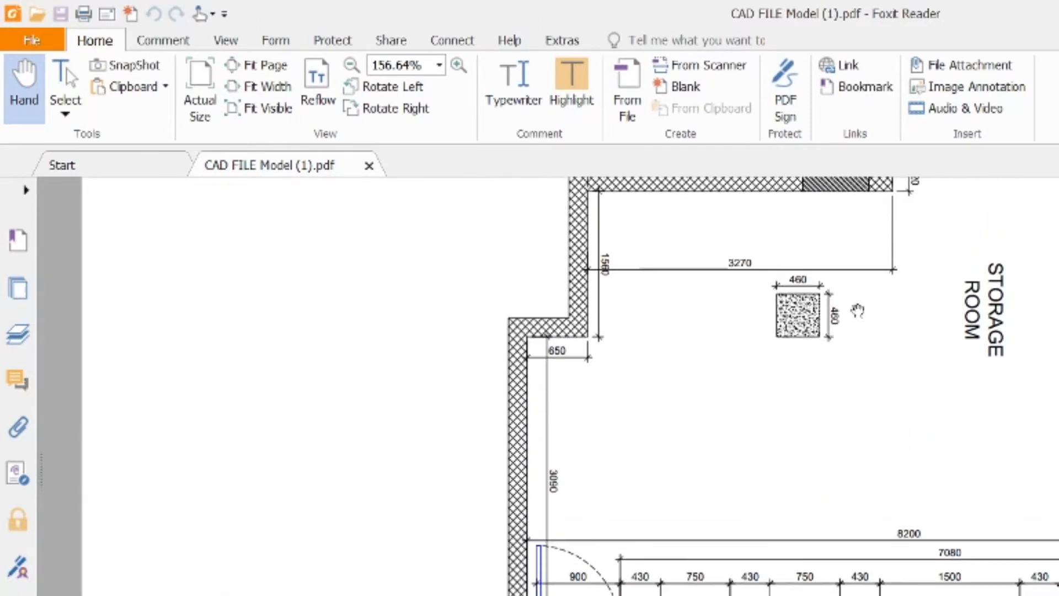
scroll(1001, 347, down, 10)
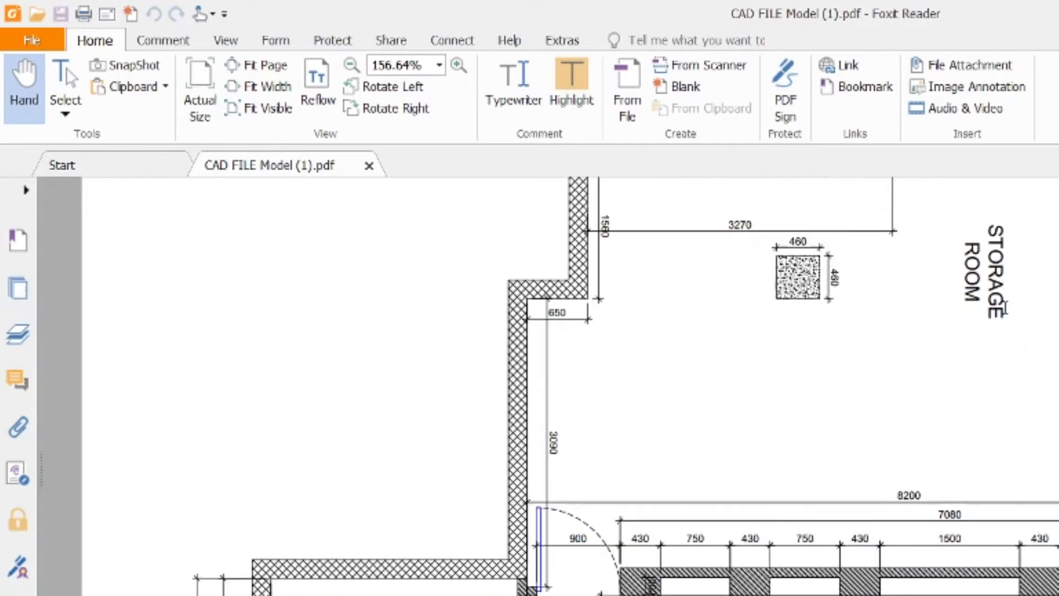
click(163, 40)
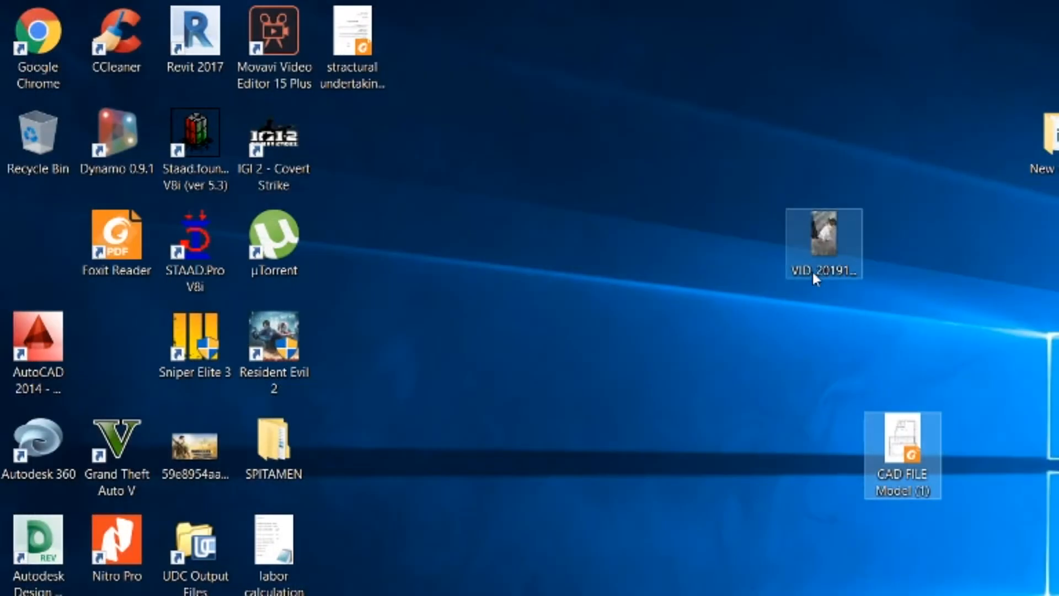
Place the CAD FILE Model (1) PDF icon directly below the video file and refresh the desktop.
right_click(816, 276)
right_click(726, 132)
click(767, 196)
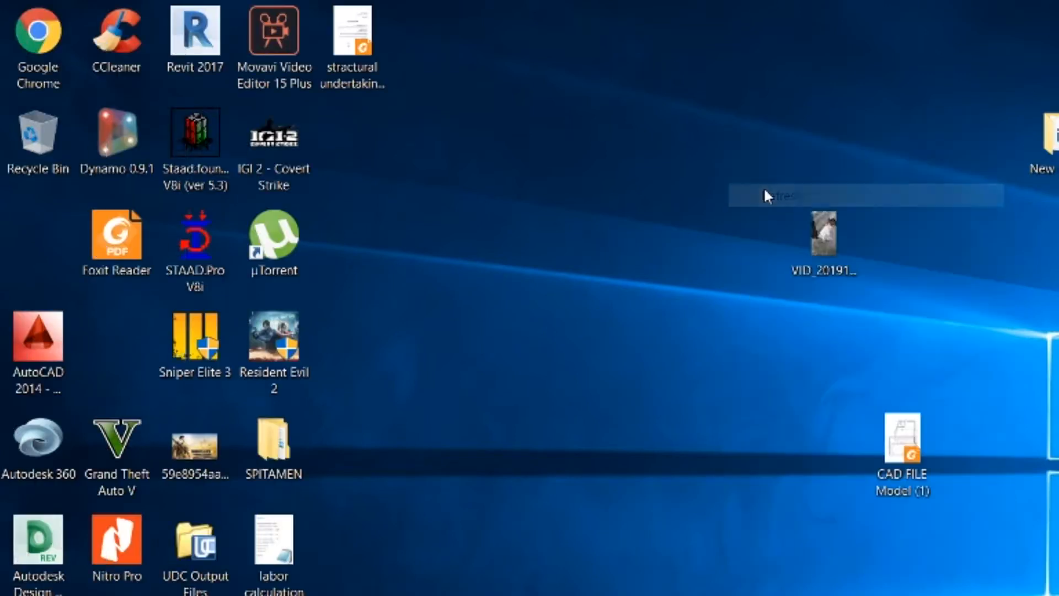
drag(886, 468, 794, 441)
right_click(643, 299)
click(677, 359)
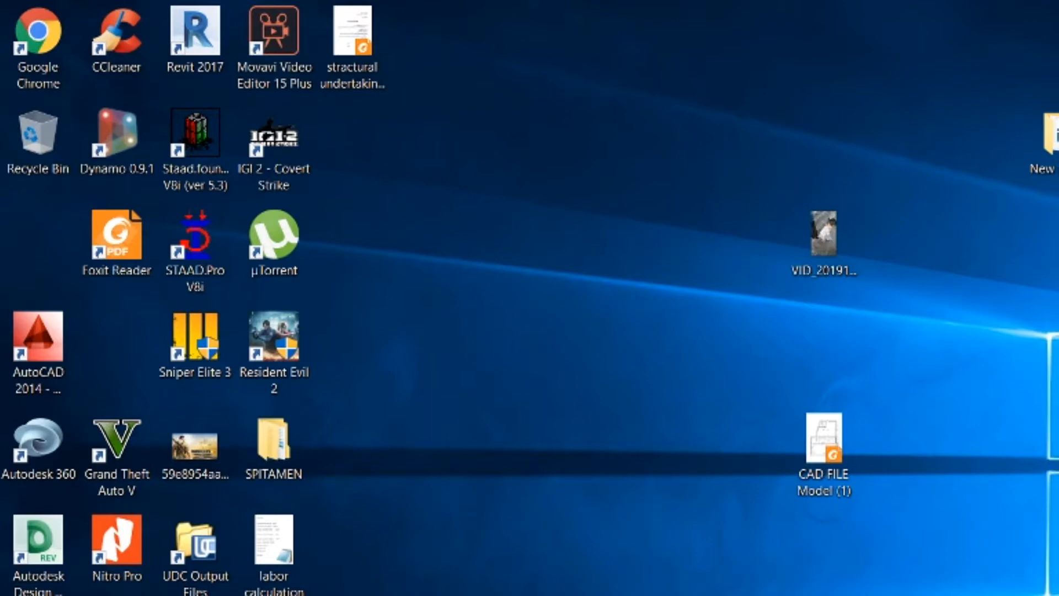
key(super+s)
click(533, 301)
key(super+s)
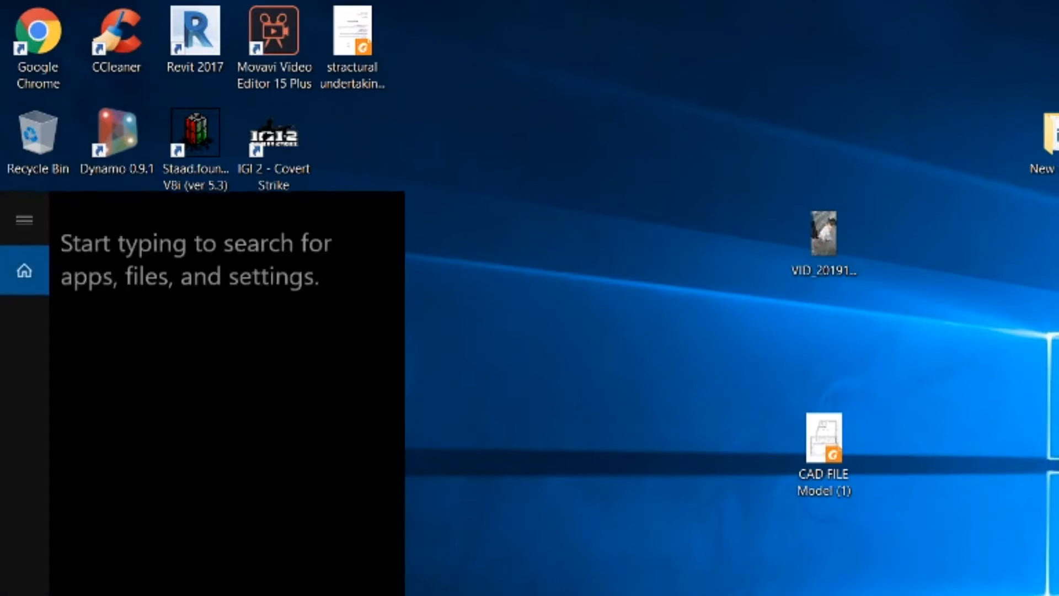
text(abl)
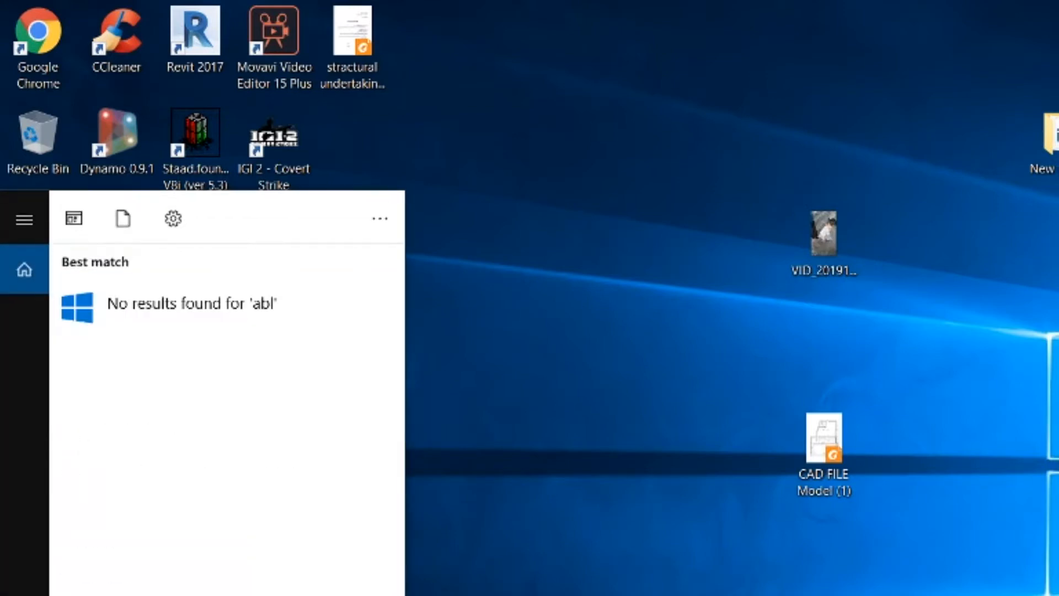
key(BackSpace)
key(BackSpace)
text(ble)
key(BackSpace)
key(BackSpace)
key(BackSpace)
key(BackSpace)
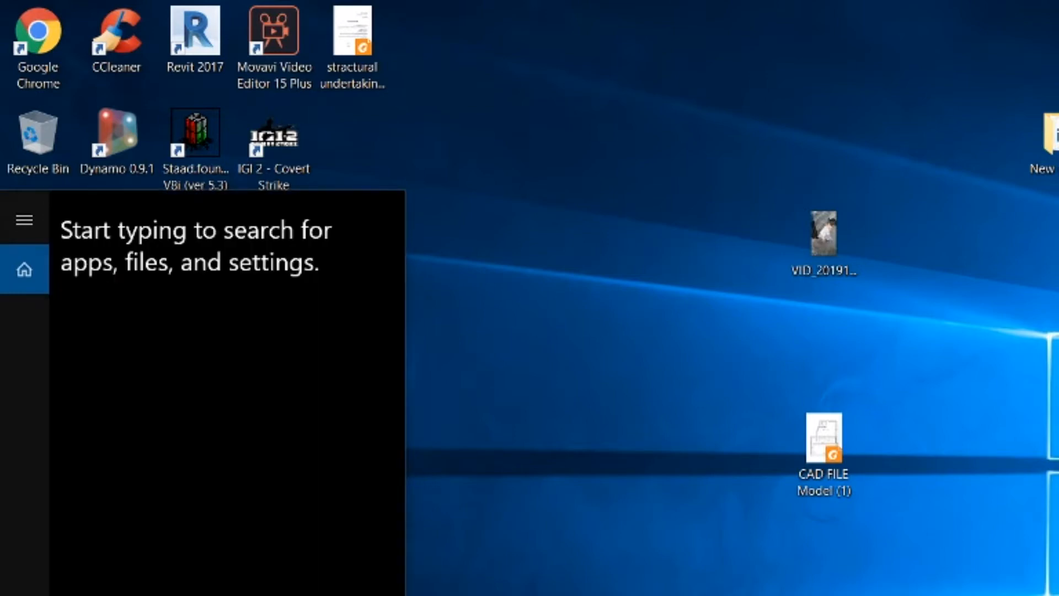
click(713, 349)
right_click(536, 284)
click(582, 346)
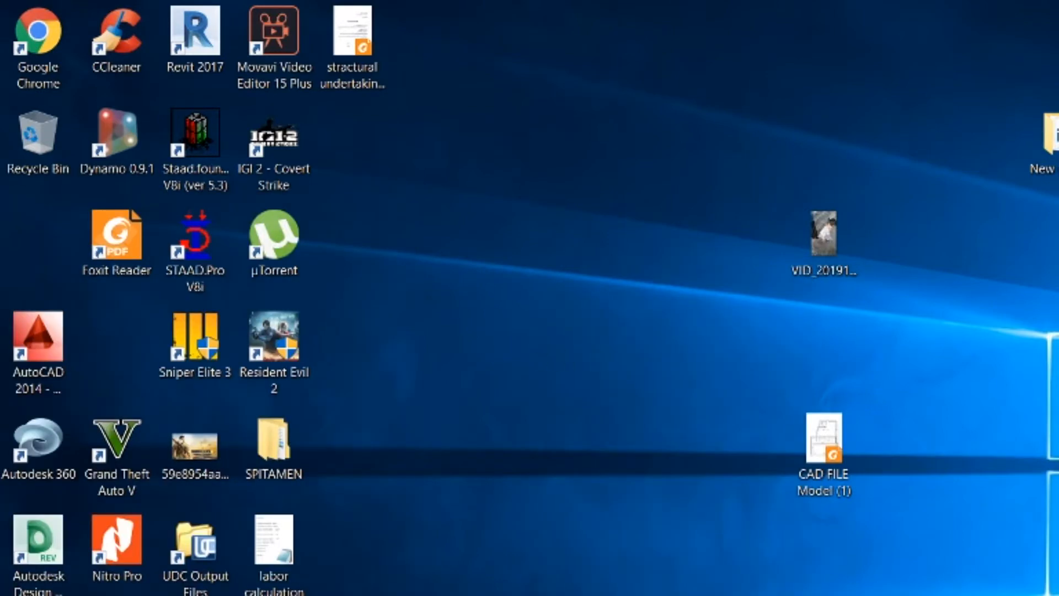
right_click(415, 371)
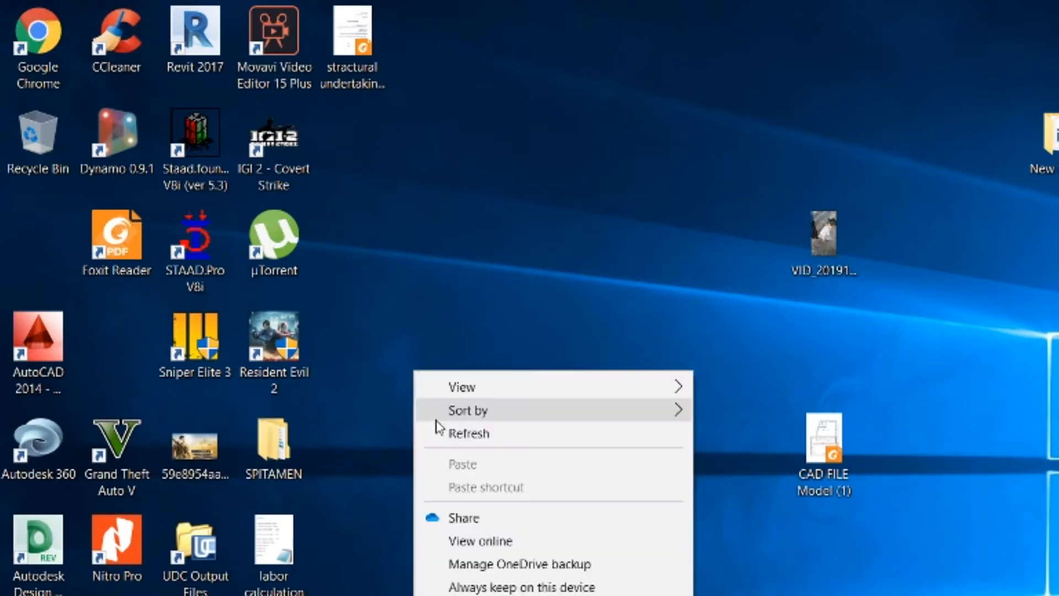
click(447, 434)
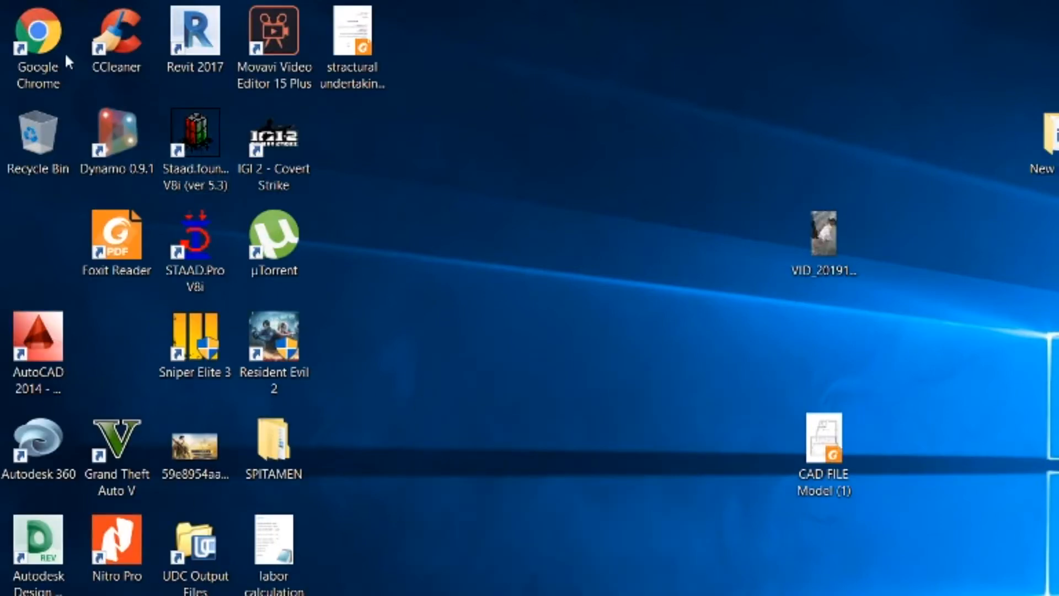
Open Google Chrome and search for "google", accepting the offer to make it the default browser.
double_click(42, 40)
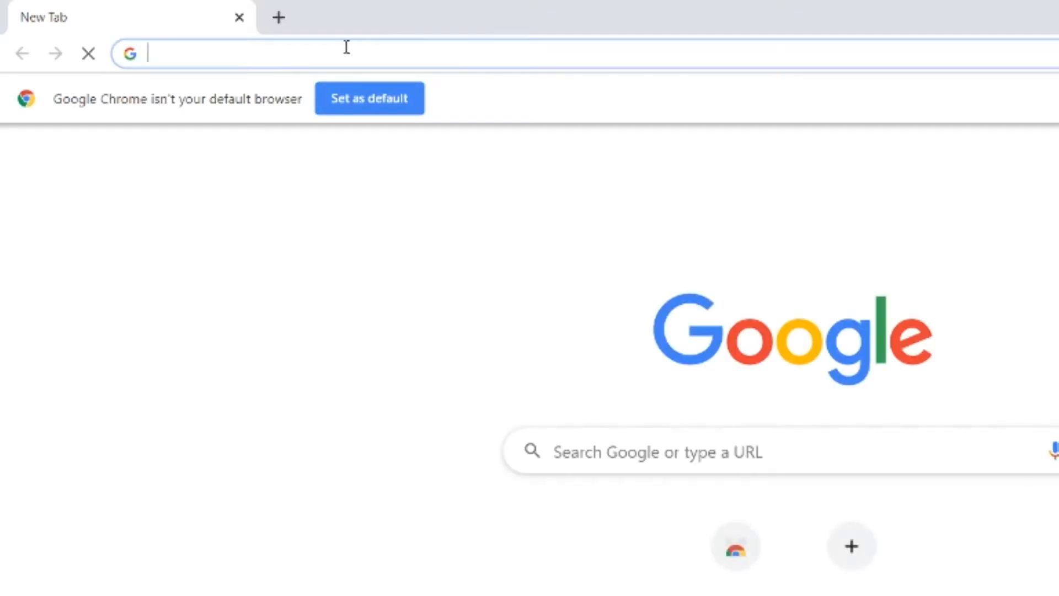
text(google)
key(Return)
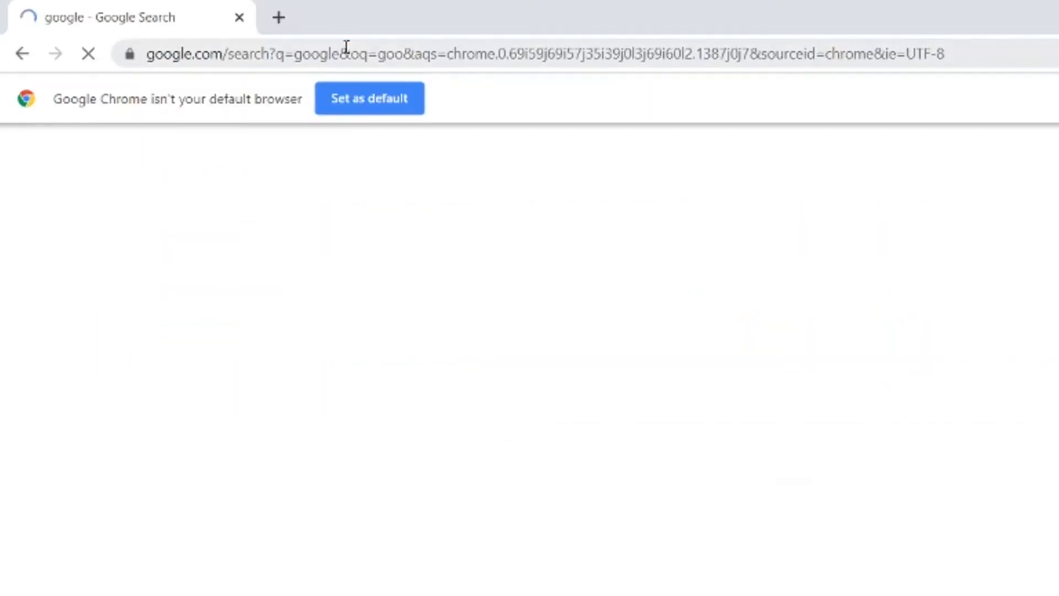
click(358, 109)
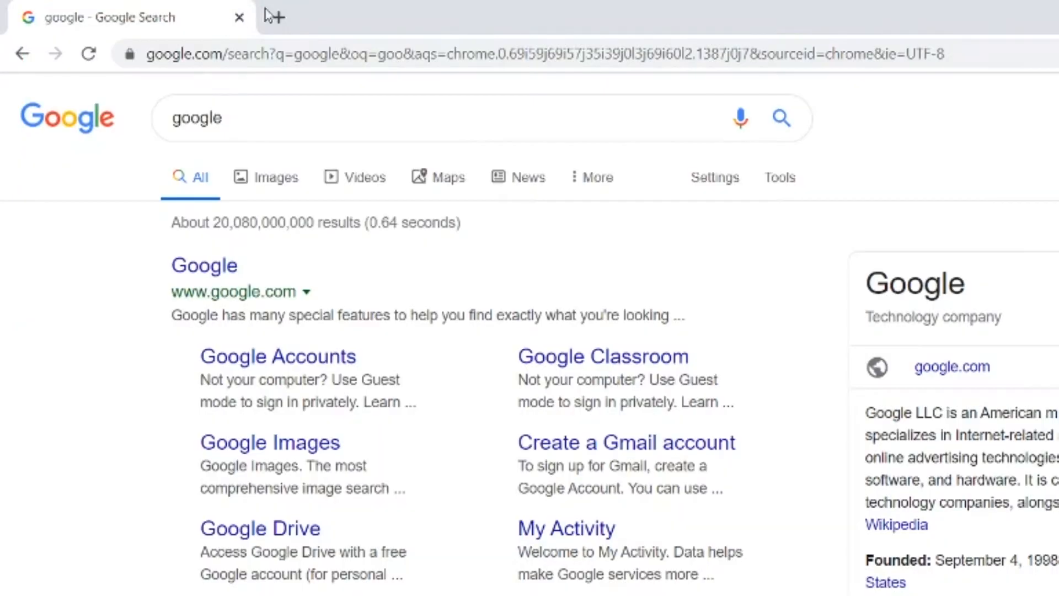
Replace the search term with "pdf to dwg" and run the search.
double_click(231, 119)
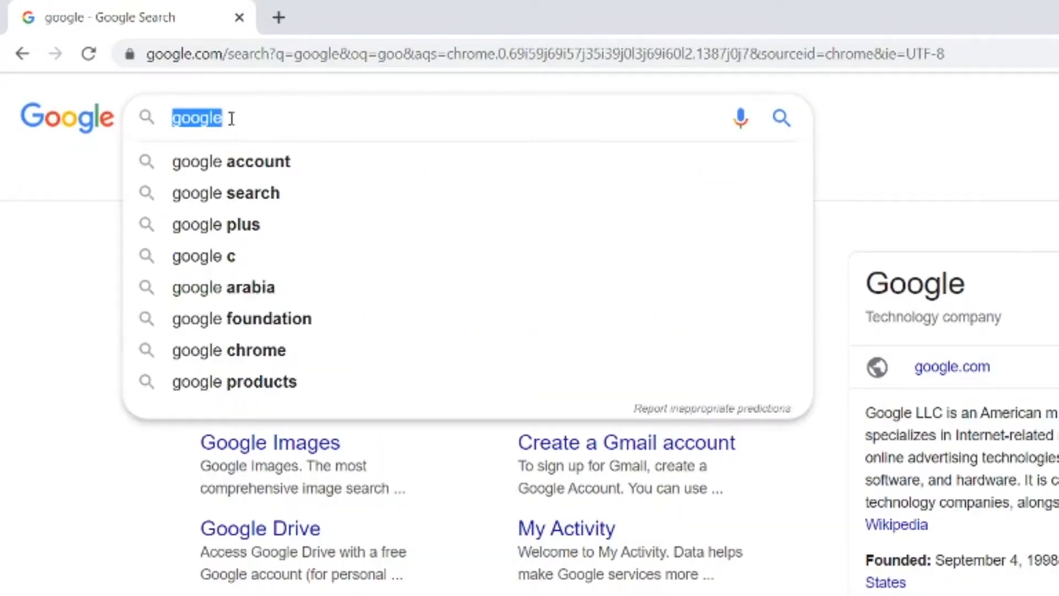
text(pdf to )
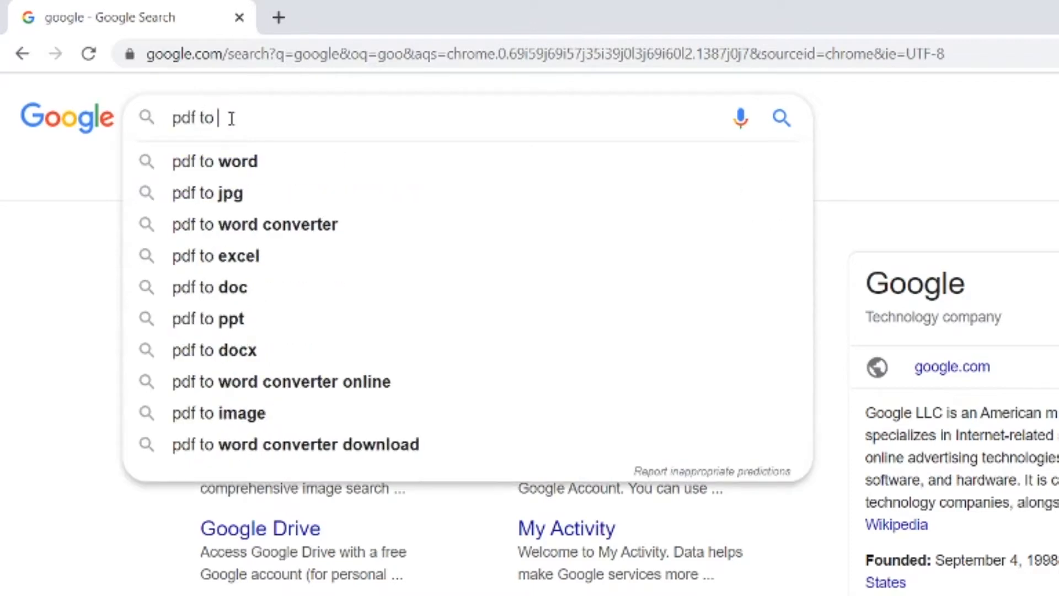
text(dwg)
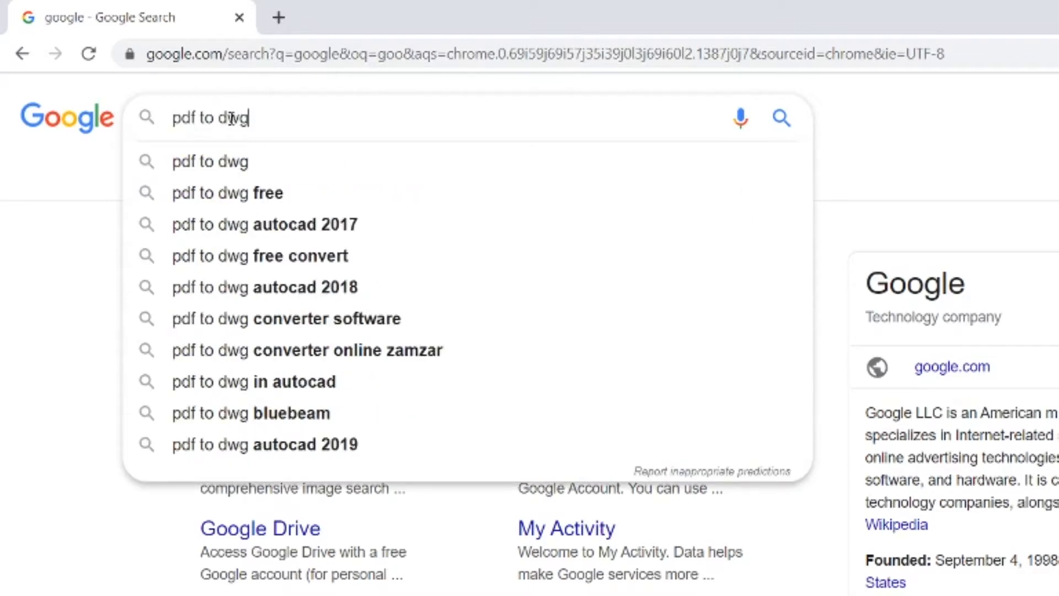
key(Return)
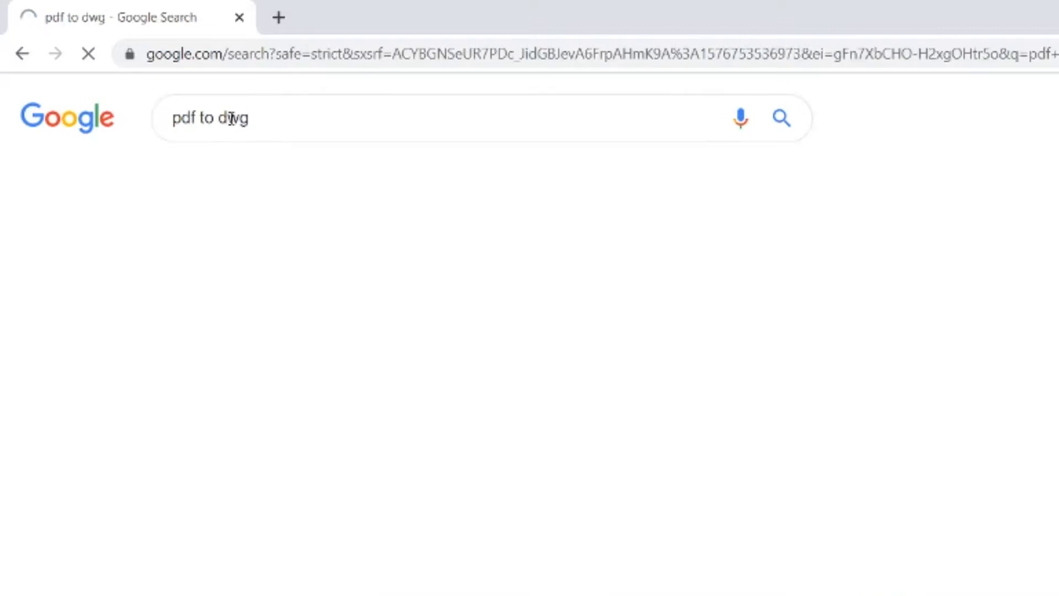
Open the Investintech PDF to DWG converter page from the search results.
scroll(789, 297, down, 2)
scroll(466, 118, up, 2)
scroll(529, 253, down, 2)
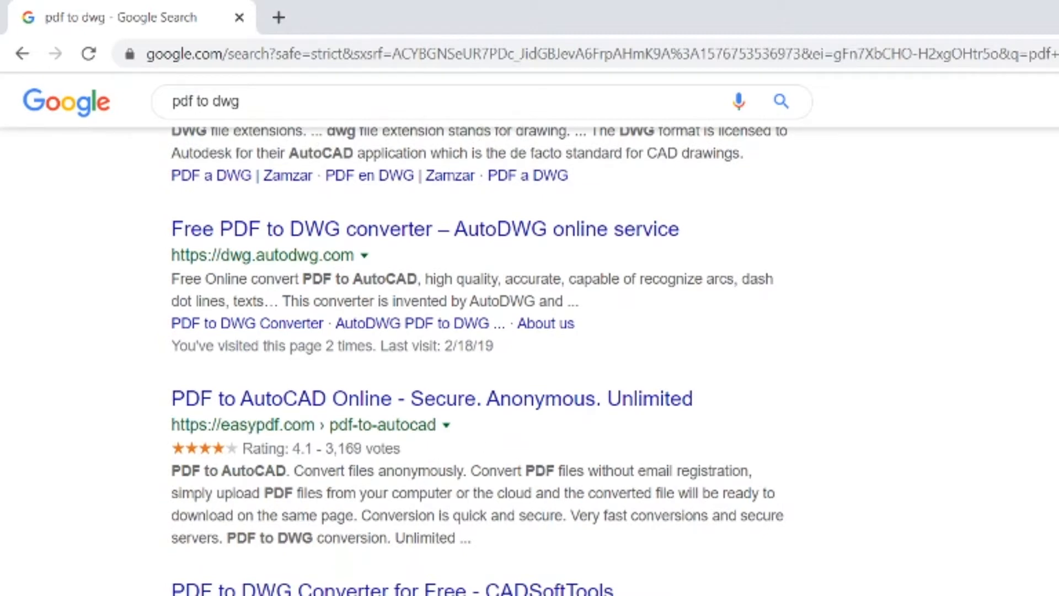
scroll(530, 359, down, 2)
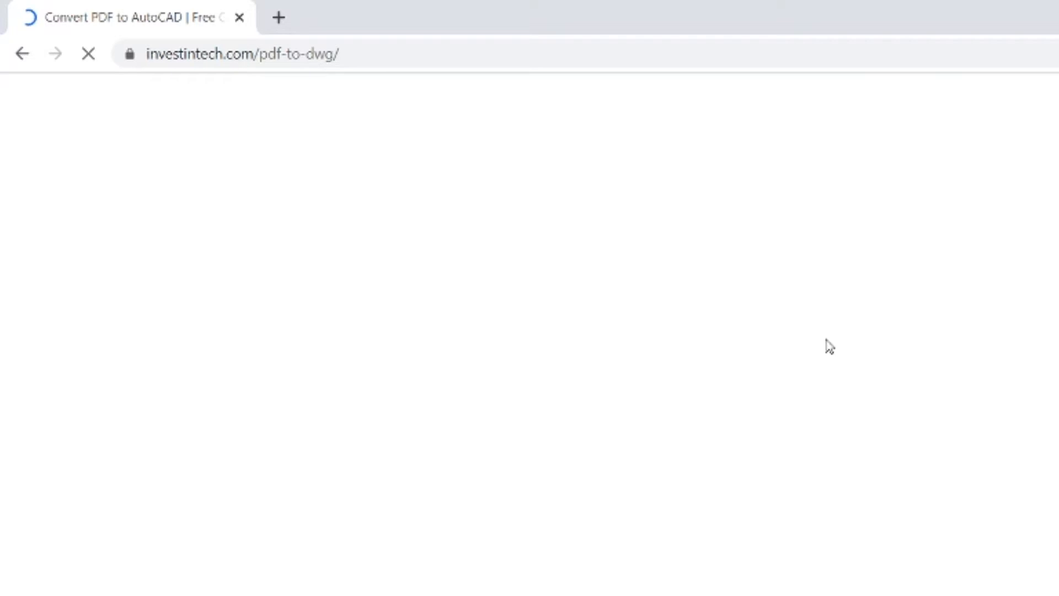
Upload the CAD FILE Model (1) PDF to the online converter and download the converted DWG file.
scroll(836, 300, down, 5)
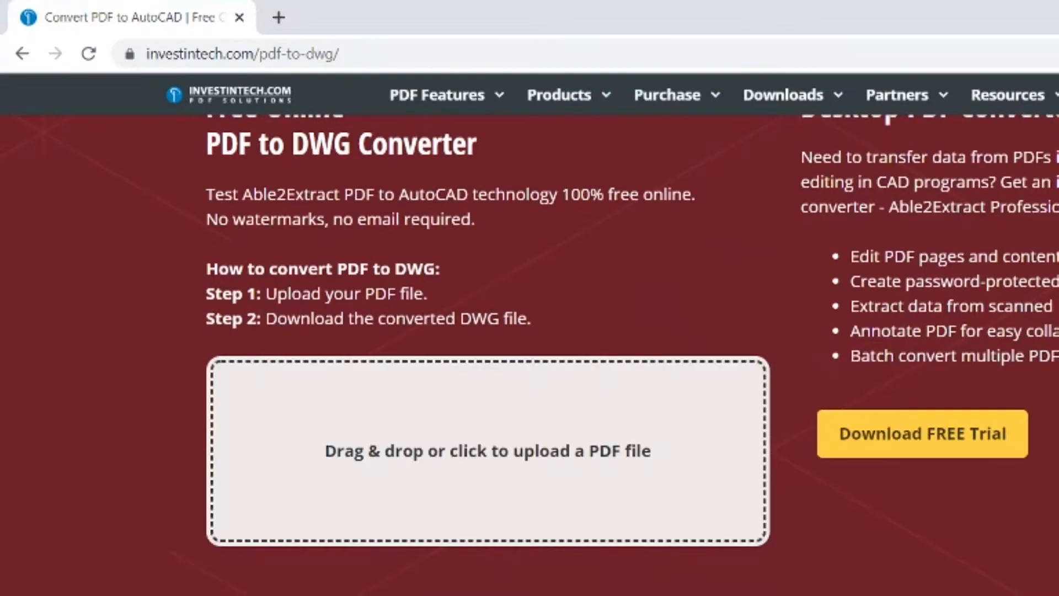
drag(524, 513, 524, 464)
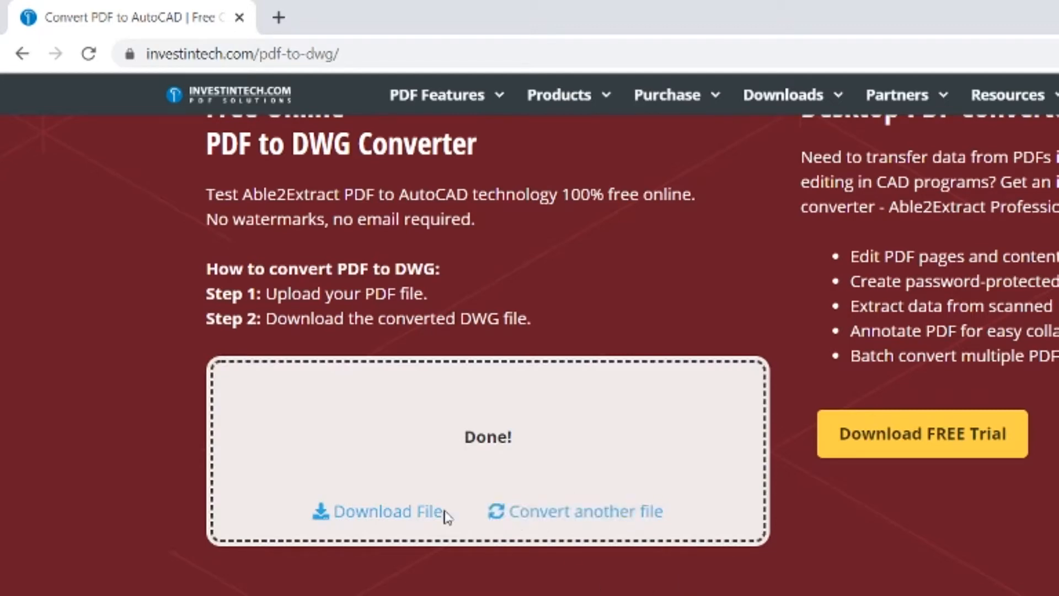
click(361, 521)
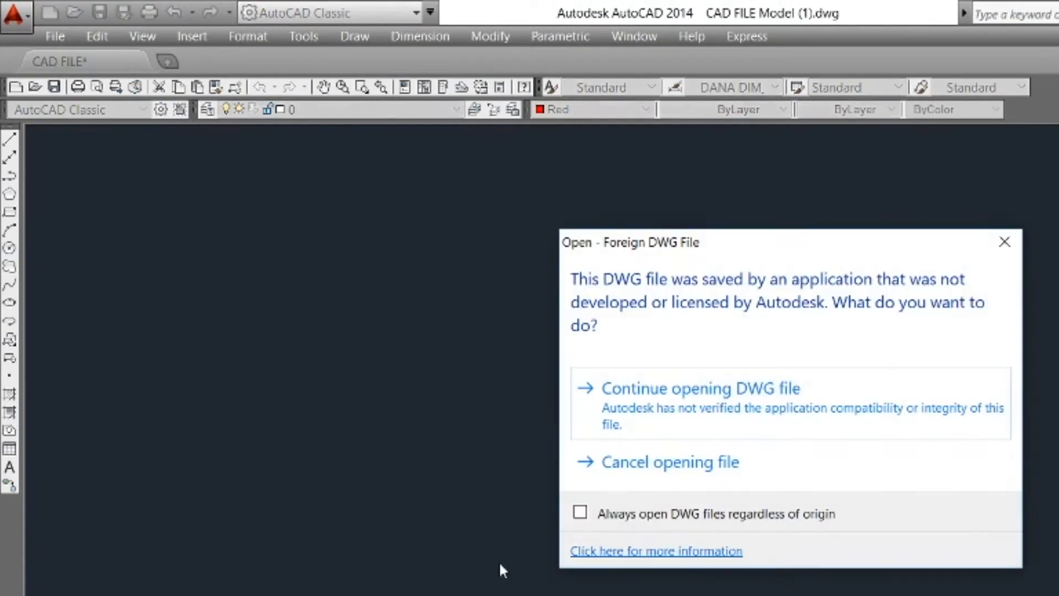
Continue opening the converted CAD FILE Model (1).dwg in AutoCAD despite its foreign origin and look over the floor plan.
click(742, 435)
scroll(668, 444, down, 2)
scroll(747, 385, up, 8)
scroll(902, 269, down, 2)
scroll(902, 268, down, 4)
scroll(716, 288, up, 4)
scroll(724, 192, down, 2)
middle_drag(724, 192, 721, 185)
scroll(761, 279, down, 2)
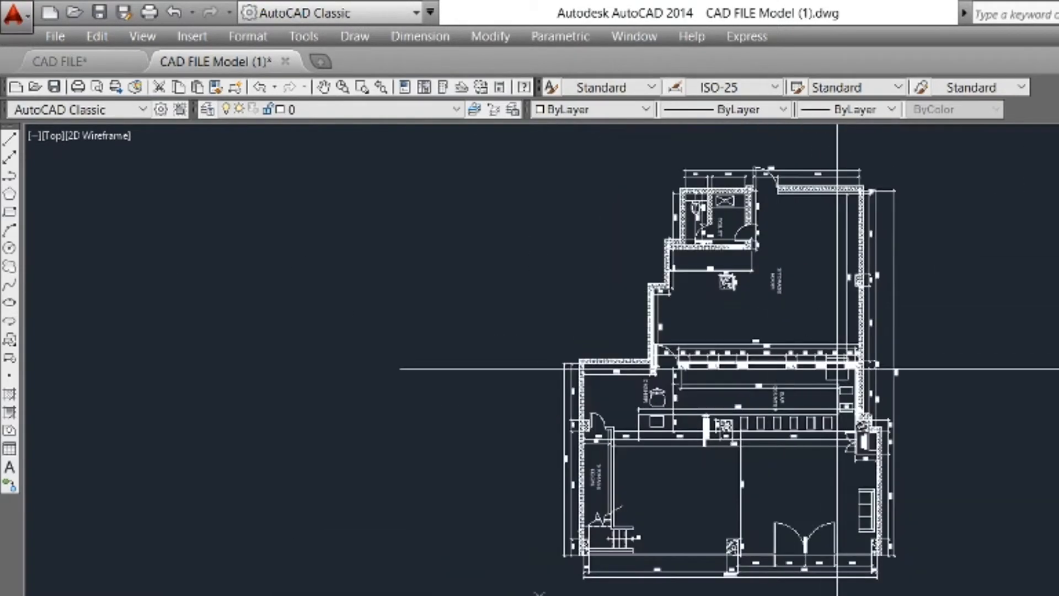
Try to move the whole floor plan drawing with the Move command.
text(m)
key(Return)
middle_drag(958, 222, 930, 312)
click(990, 206)
click(476, 594)
key(Return)
click(856, 504)
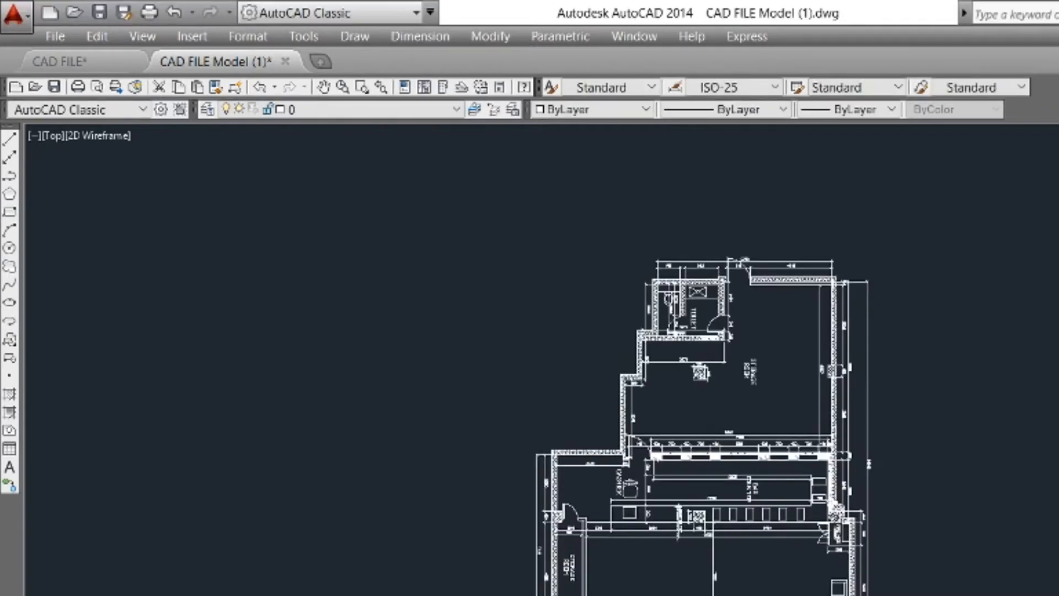
Add a linear dimension across the top of the floor plan, spanning the overall length labelled 6940.
scroll(751, 271, up, 3)
scroll(270, 264, up, 3)
middle_drag(547, 206, 418, 289)
click(417, 328)
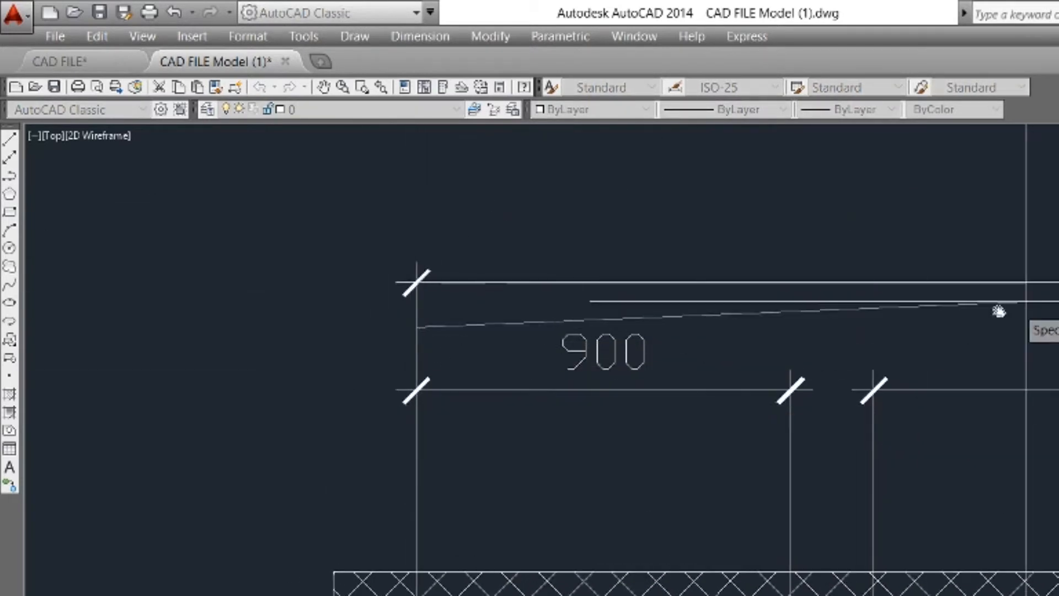
middle_drag(998, 311, 298, 326)
scroll(537, 347, down, 1)
middle_drag(1012, 357, 539, 364)
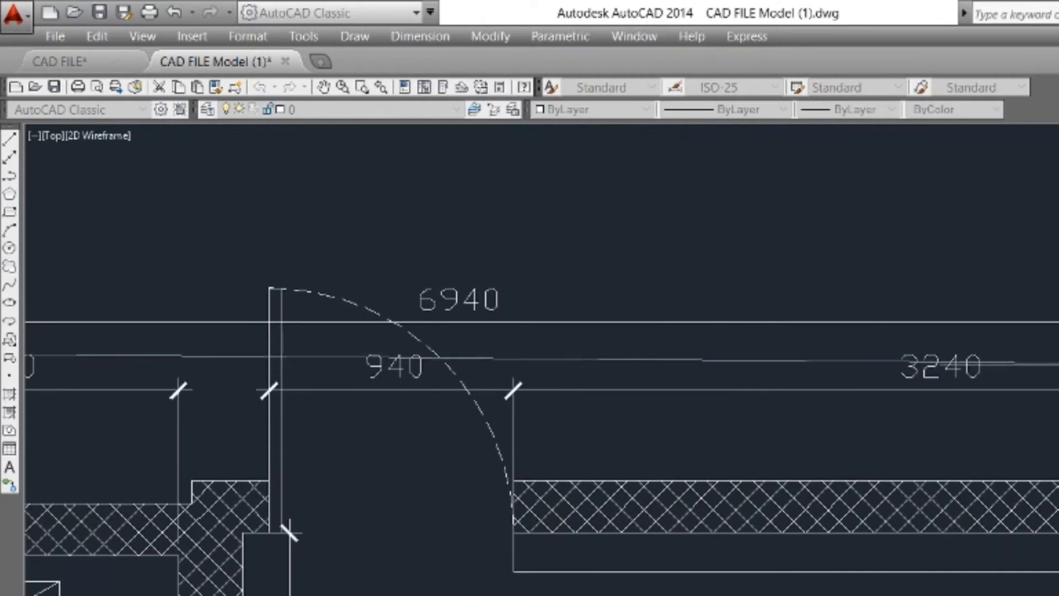
click(1056, 359)
middle_drag(733, 250, 938, 266)
scroll(732, 242, down, 1)
middle_drag(599, 222, 719, 240)
scroll(756, 216, up, 3)
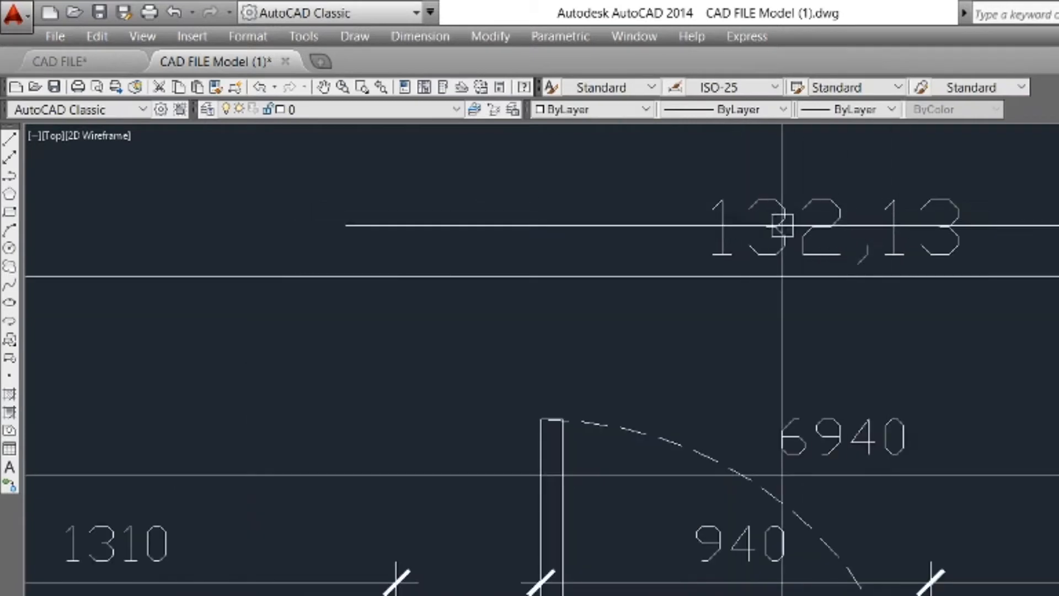
scroll(782, 225, down, 2)
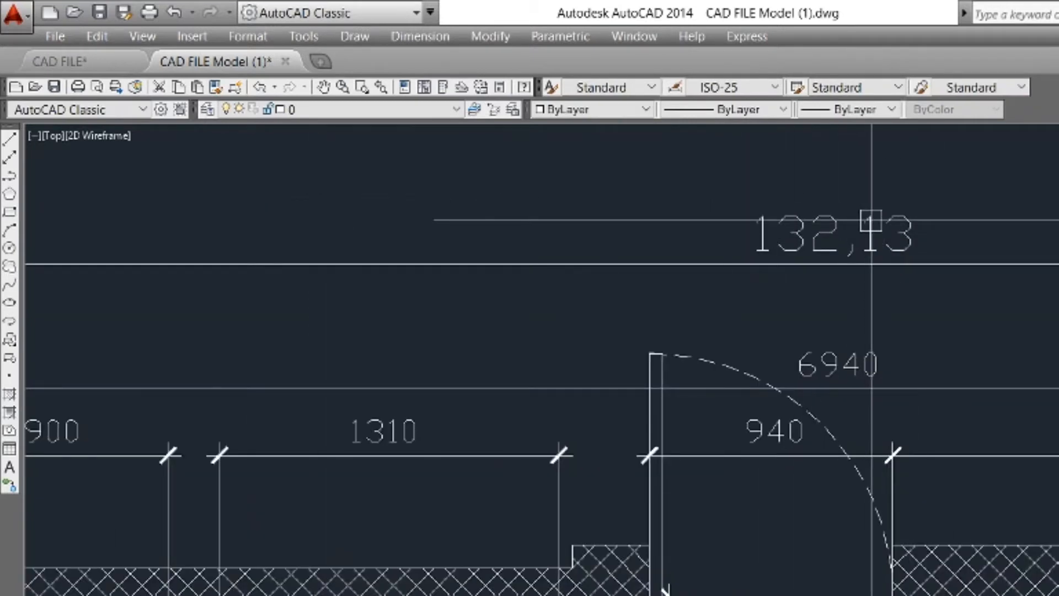
Delete the test linear dimension added above the converted plan's 6940 dimension.
scroll(871, 220, down, 2)
click(985, 206)
click(950, 251)
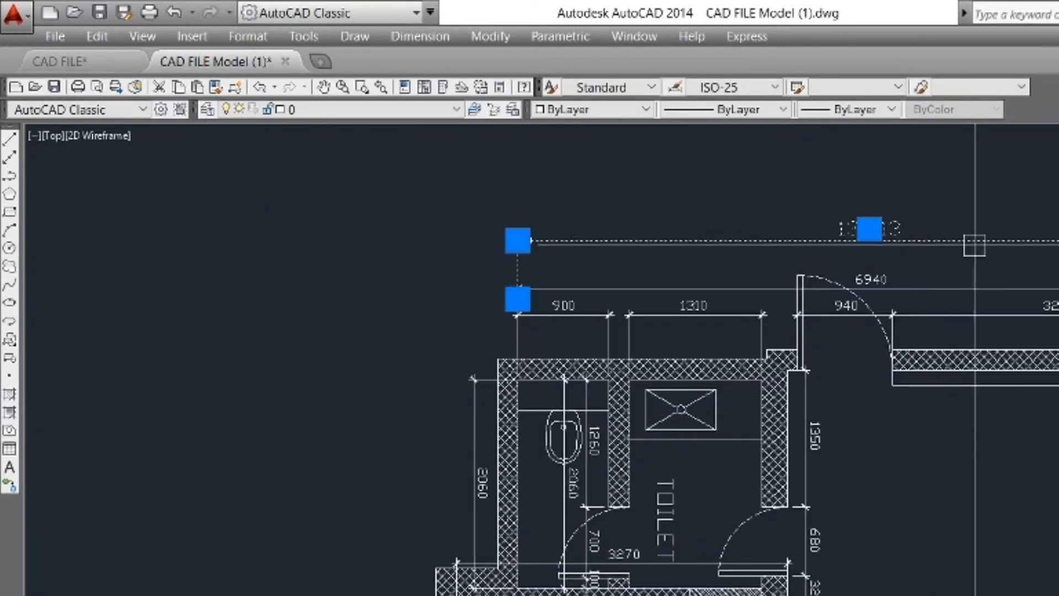
key(Delete)
Copy the whole converted floor plan and paste it into the CAD FILE drawing that holds the original coloured plan.
scroll(1016, 225, down, 4)
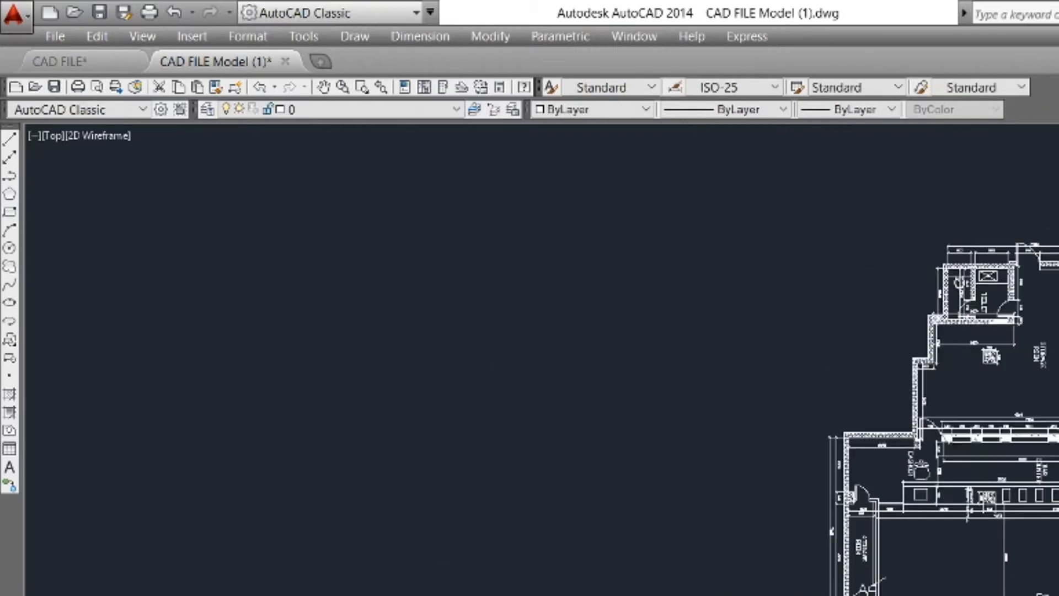
click(591, 192)
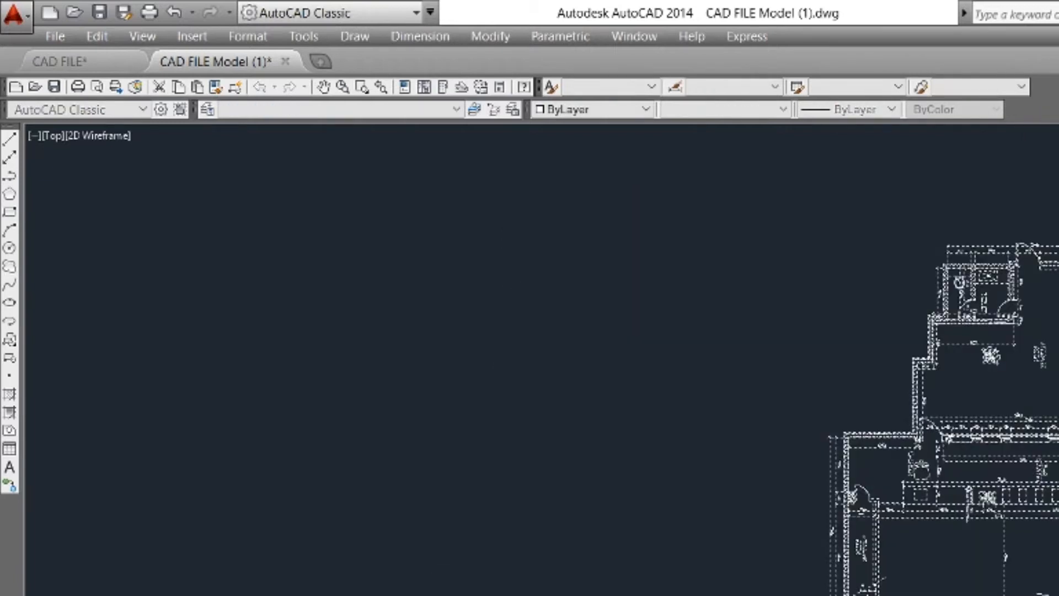
click(71, 68)
middle_drag(895, 267, 496, 251)
scroll(564, 295, down, 5)
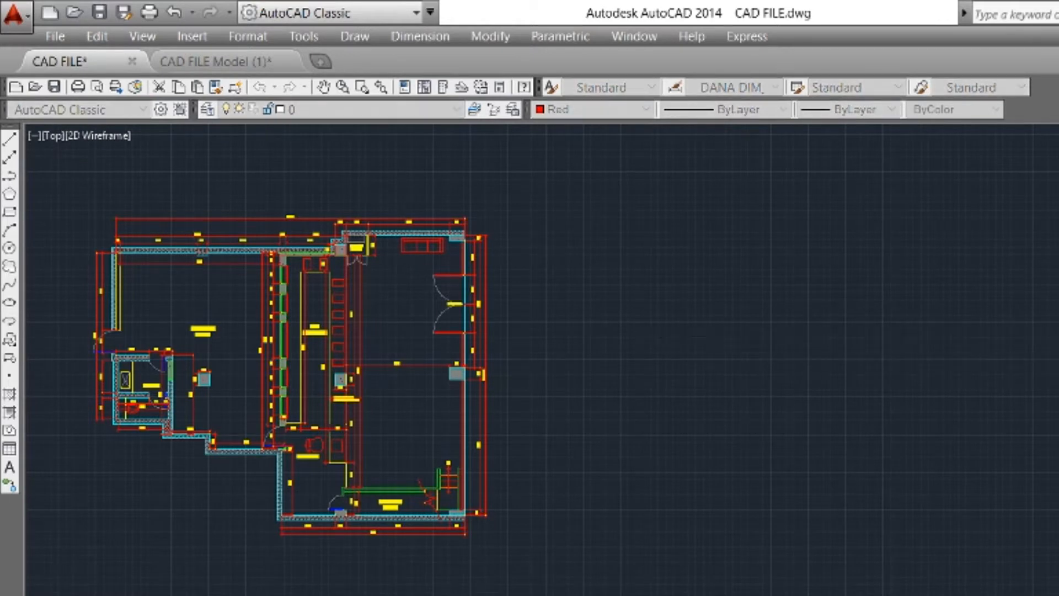
scroll(1054, 317, up, 2)
scroll(1054, 321, down, 12)
scroll(983, 243, up, 12)
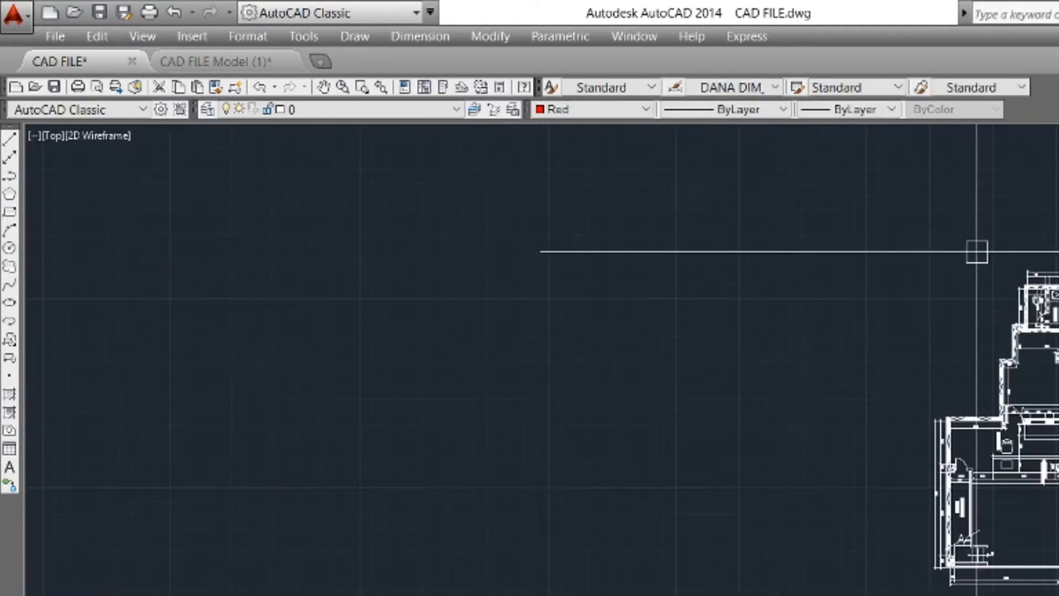
Regenerate the drawing to refresh the display of the pasted plan.
middle_drag(1057, 270, 971, 255)
text(re)
key(Return)
scroll(959, 279, down, 2)
scroll(977, 247, up, 3)
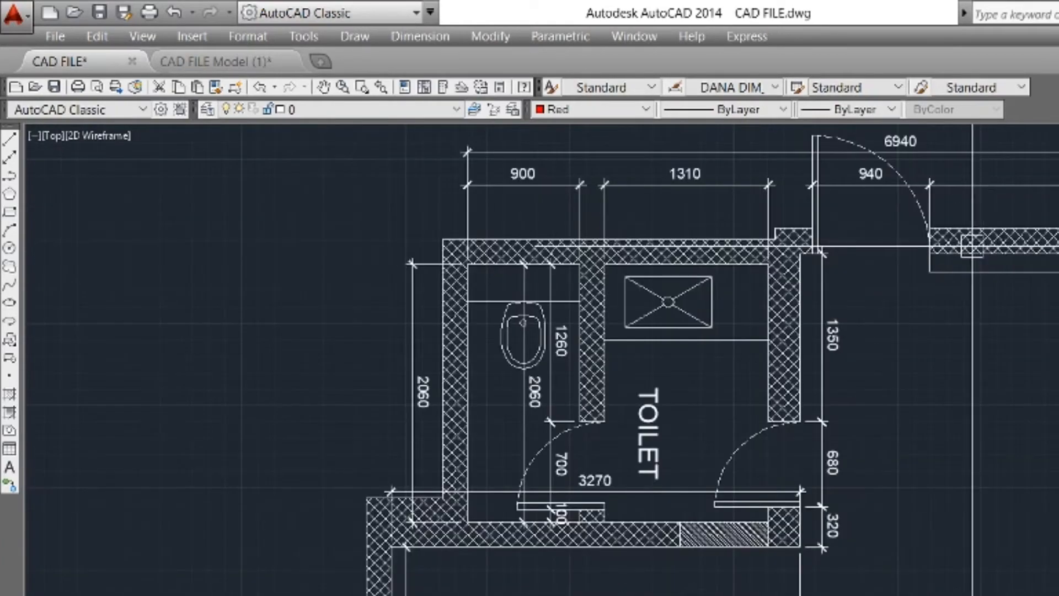
Group all objects of the pasted floor plan into a single selectable object.
scroll(938, 270, down, 6)
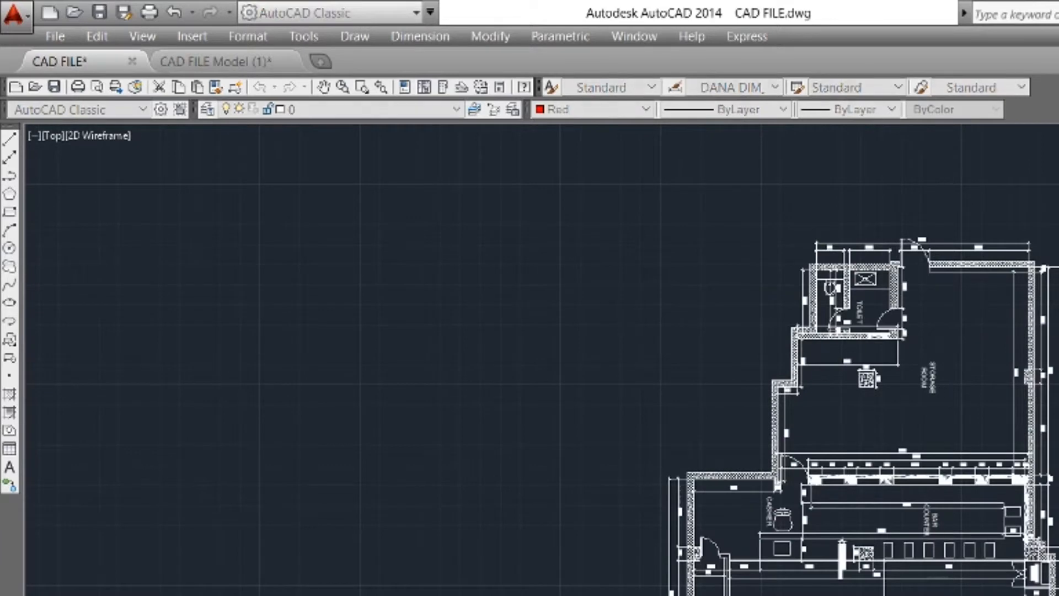
scroll(1004, 311, down, 1)
click(770, 595)
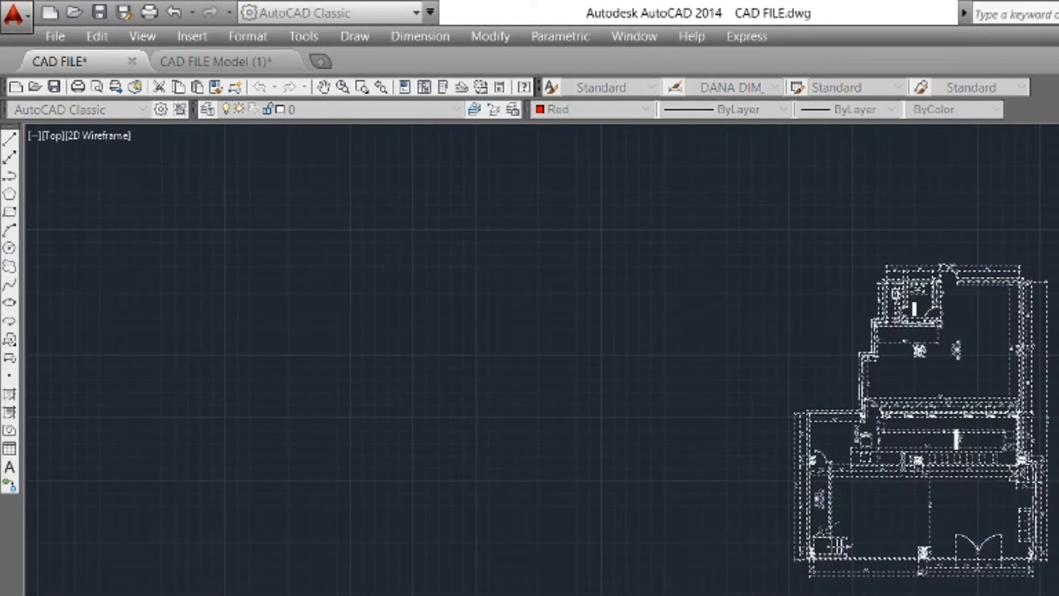
key(Return)
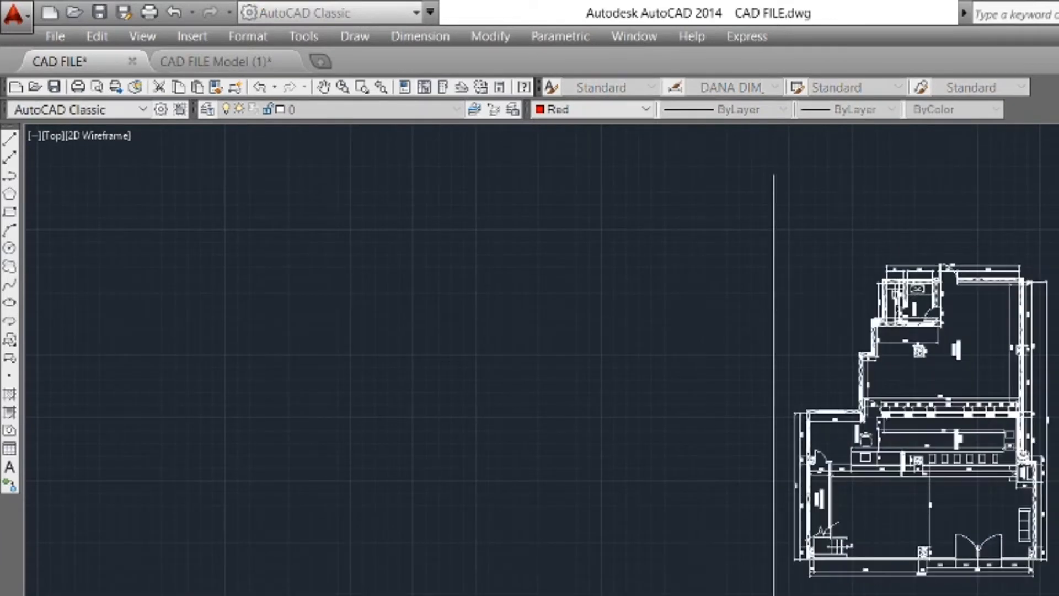
Examine the original coloured plan's orientation around the storage room and toilet for comparison with the pasted plan.
scroll(963, 465, down, 6)
middle_drag(839, 449, 1058, 461)
scroll(1058, 461, down, 1)
middle_drag(649, 428, 1058, 436)
scroll(593, 416, up, 6)
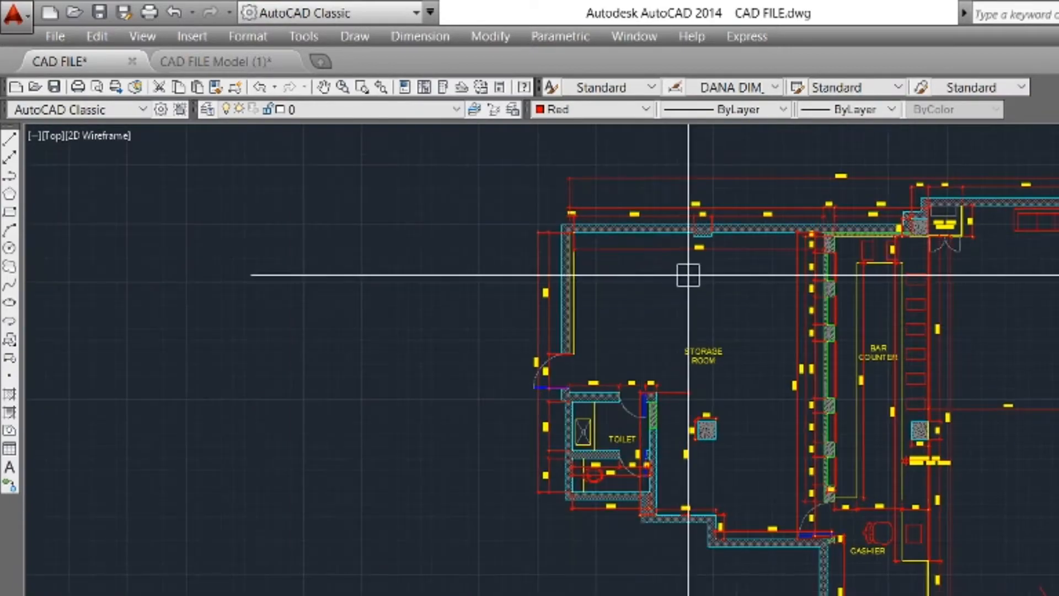
click(602, 216)
key(Escape)
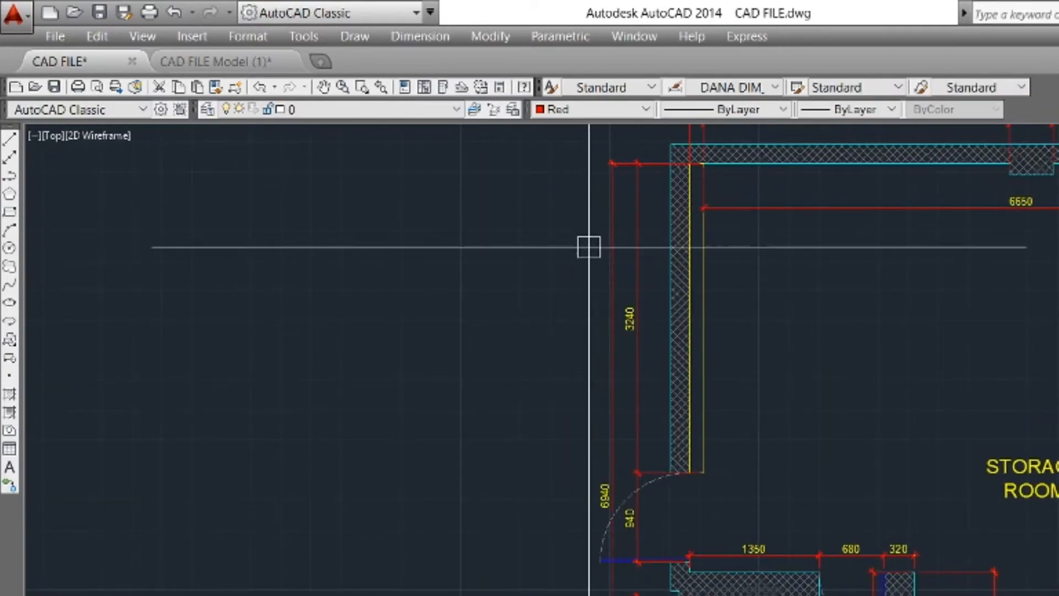
key(Escape)
scroll(419, 314, down, 5)
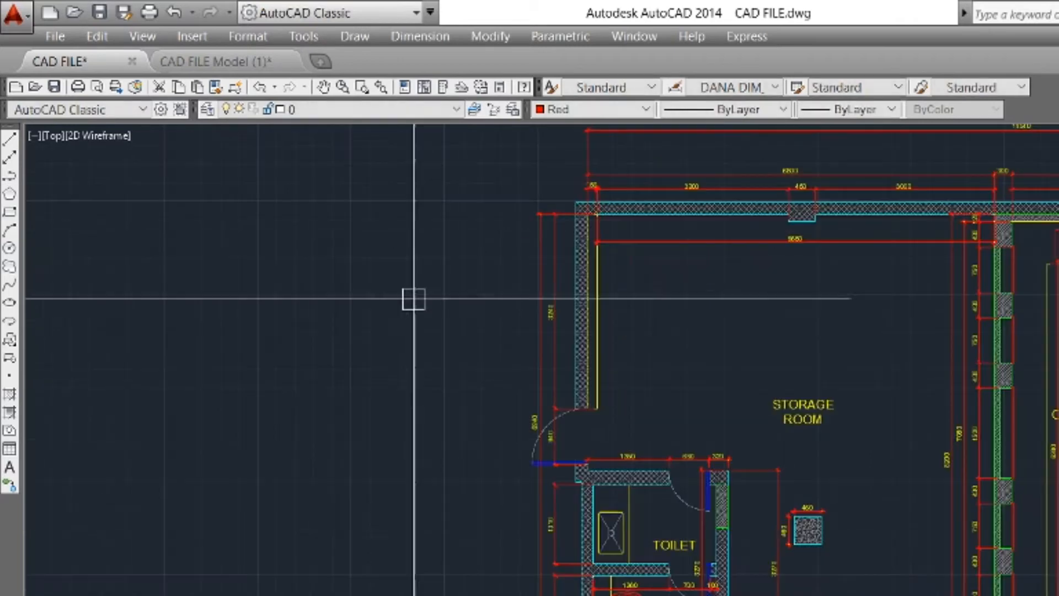
Rotate the pasted plan by 90° so its orientation matches the original coloured plan.
middle_drag(1035, 340, 614, 333)
text(r)
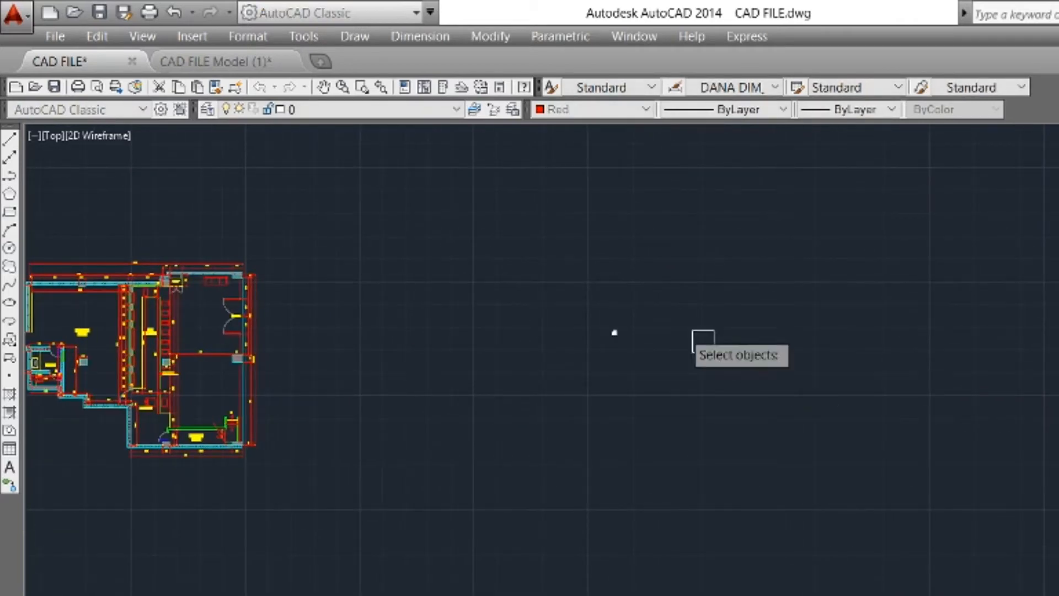
scroll(624, 339, up, 6)
middle_drag(496, 265, 860, 386)
scroll(889, 356, up, 3)
click(832, 315)
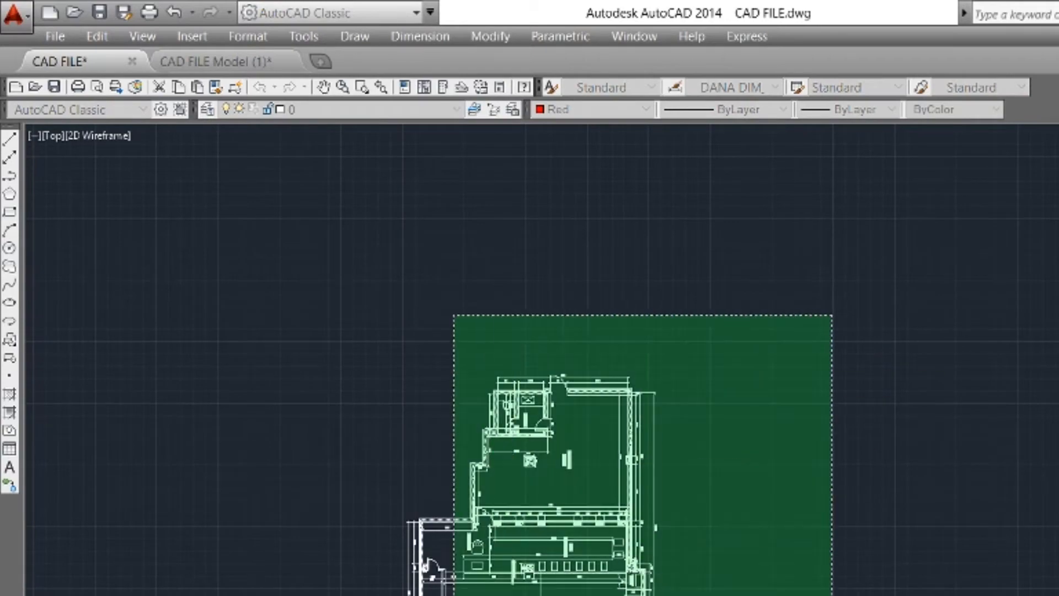
click(343, 593)
key(Return)
click(676, 413)
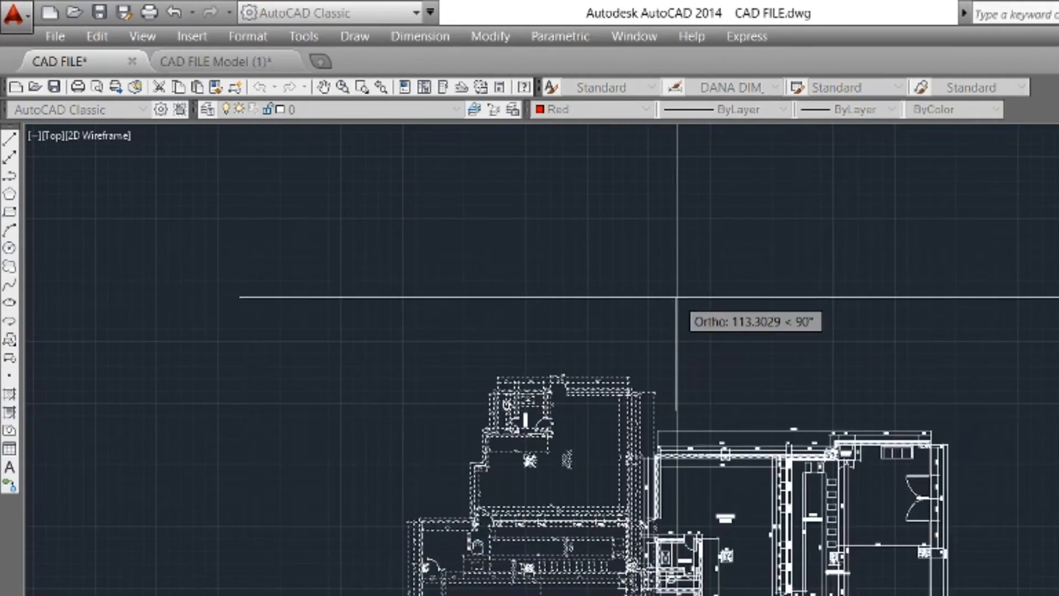
click(677, 293)
middle_drag(758, 344, 1029, 311)
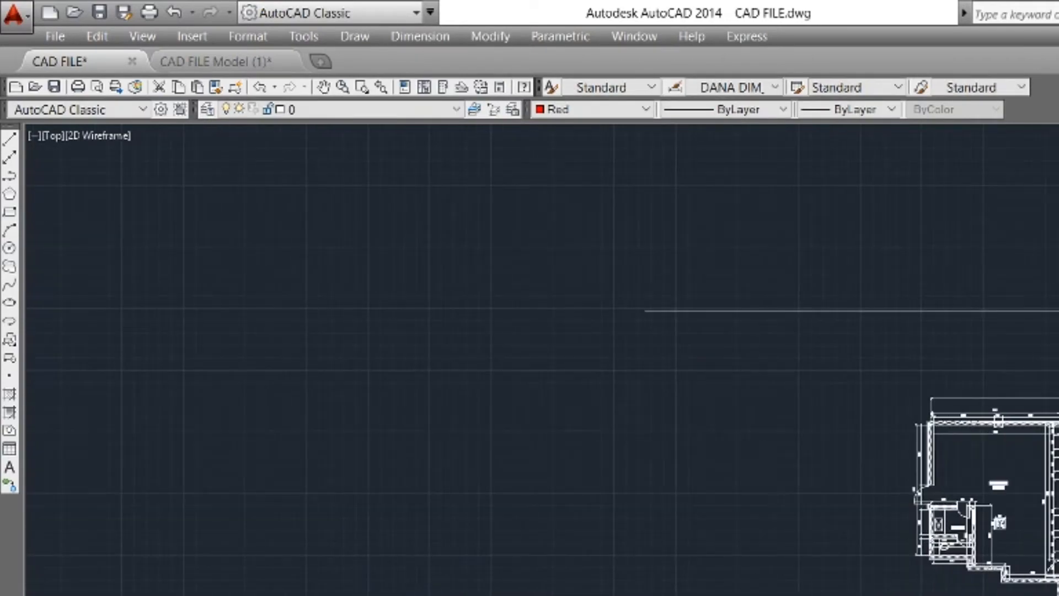
Move the rotated plan horizontally toward the original coloured plan.
scroll(1028, 400, up, 8)
key(Return)
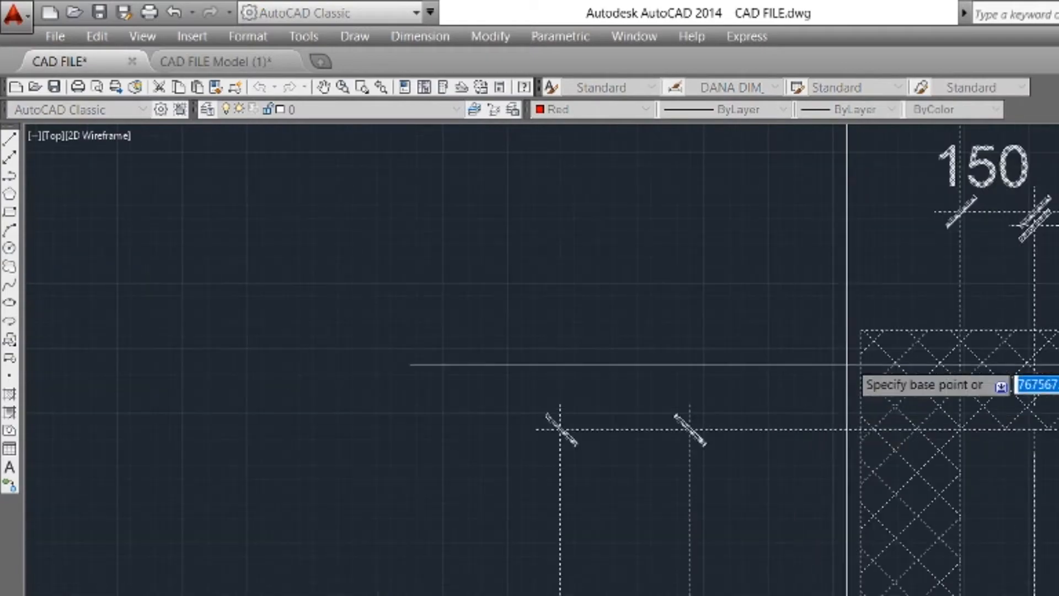
scroll(984, 357, down, 4)
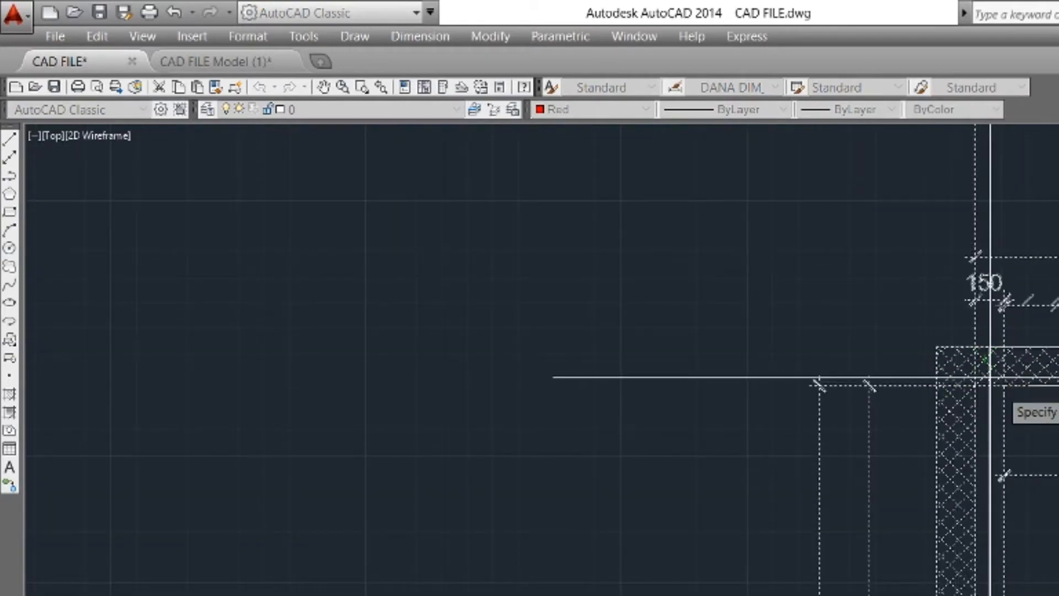
scroll(990, 377, down, 3)
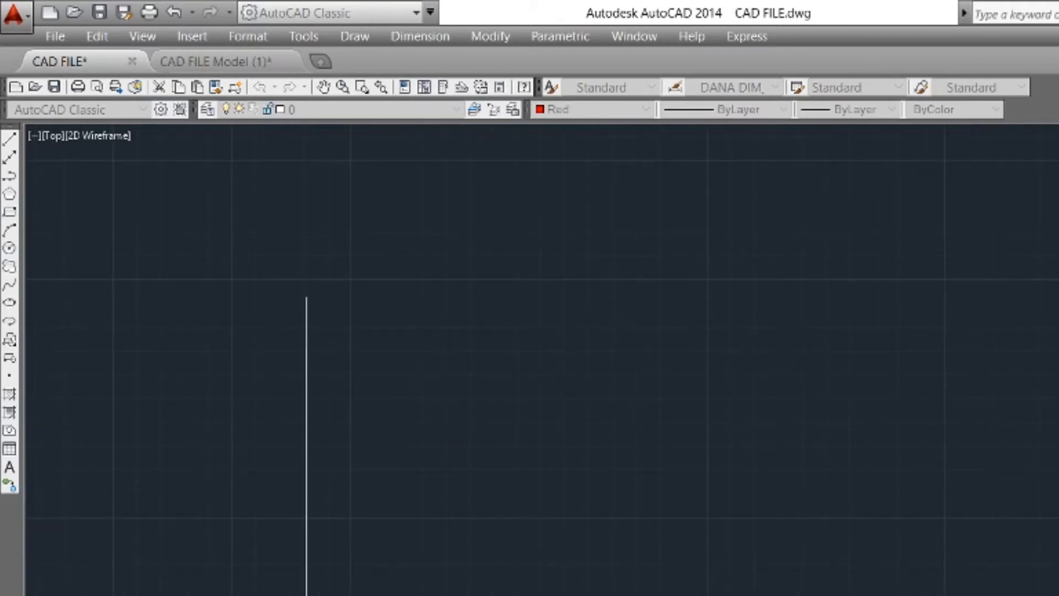
scroll(669, 419, down, 3)
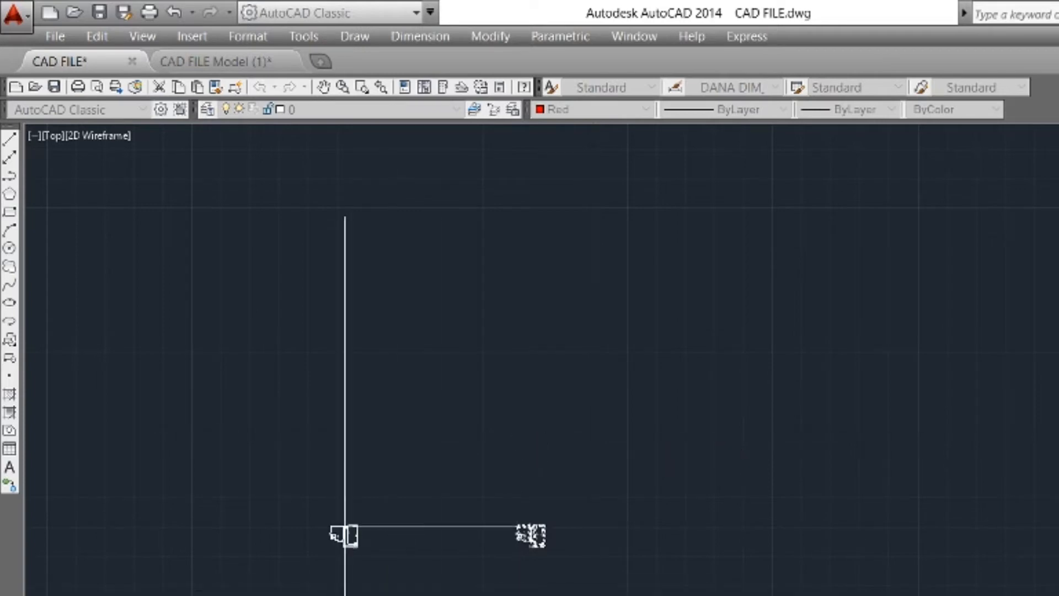
click(359, 594)
Move the pasted plan by its upper-left outer wall corner to the empty space above the original plan's upper-left corner.
middle_drag(436, 571, 798, 486)
scroll(796, 465, up, 6)
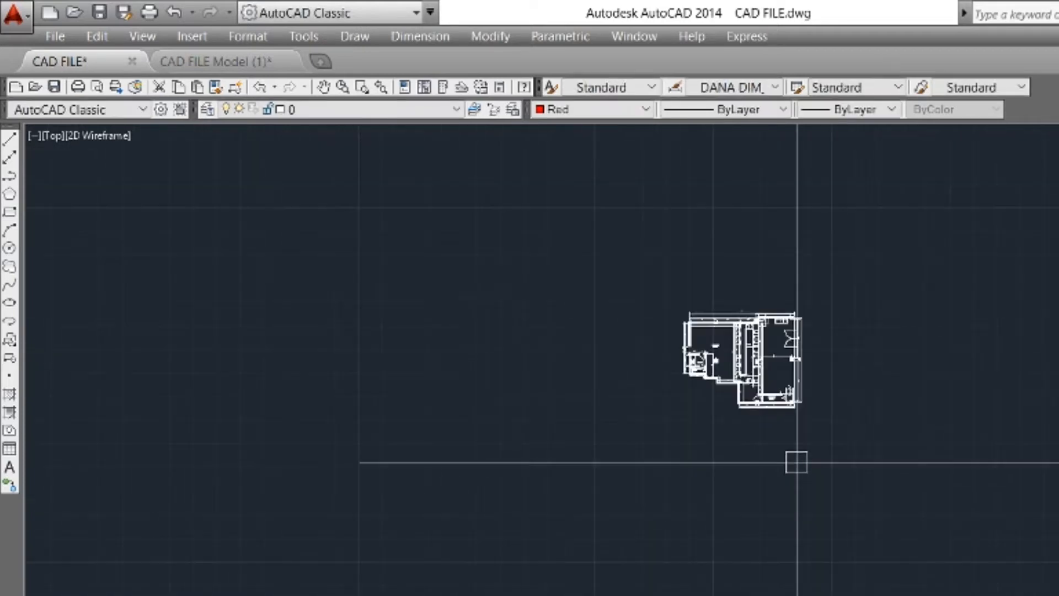
click(870, 267)
click(553, 495)
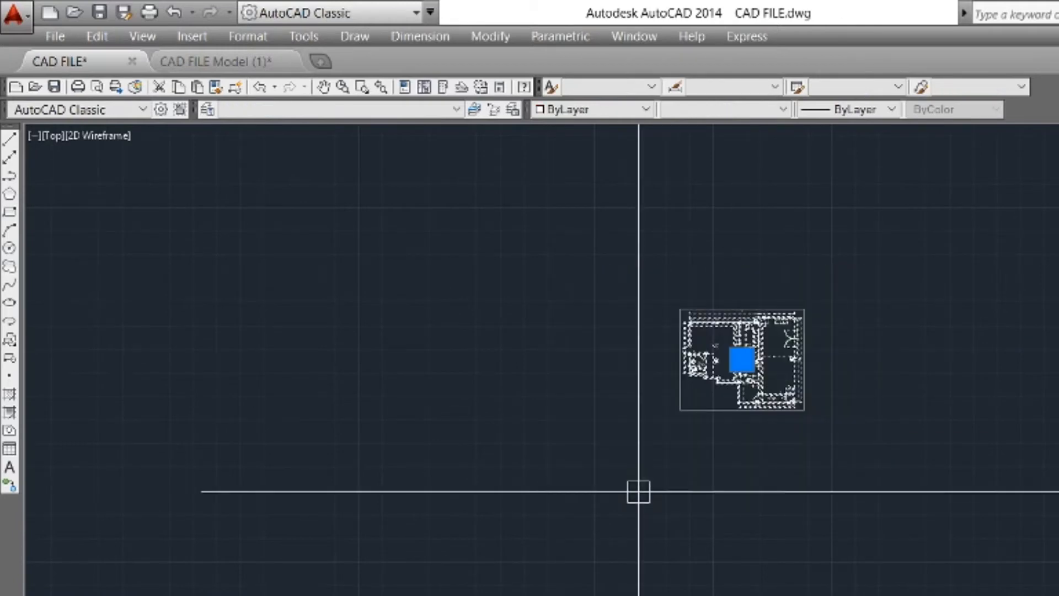
key(Return)
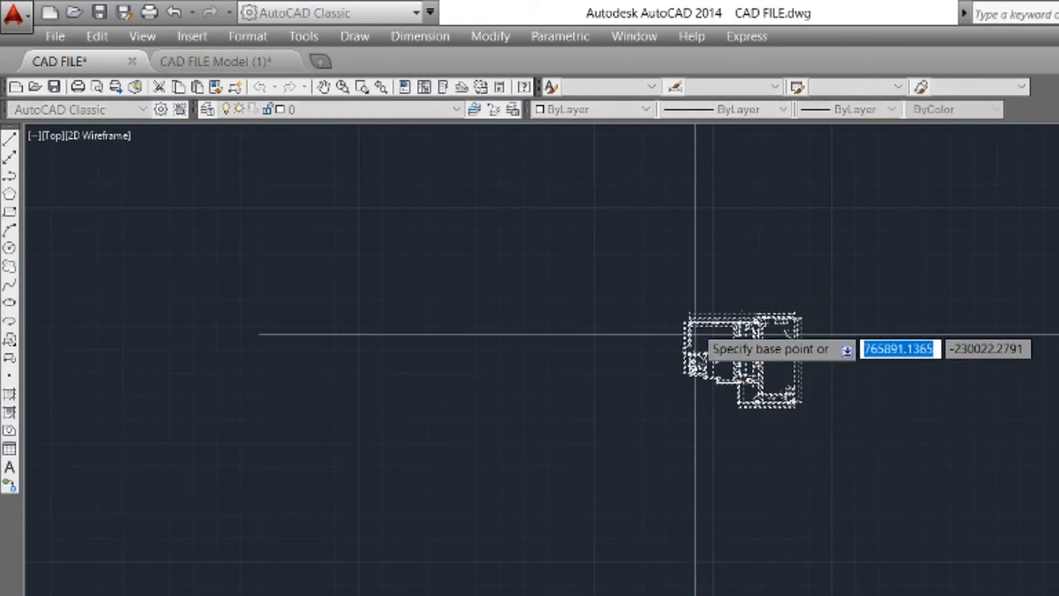
scroll(692, 355, up, 8)
click(607, 253)
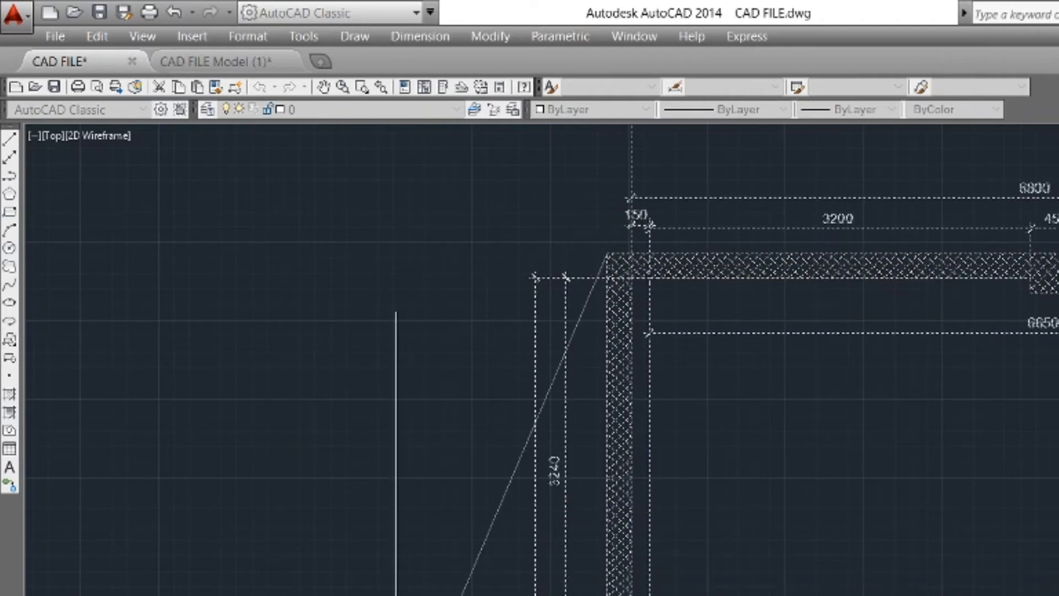
scroll(972, 308, down, 12)
click(965, 404)
scroll(965, 405, up, 7)
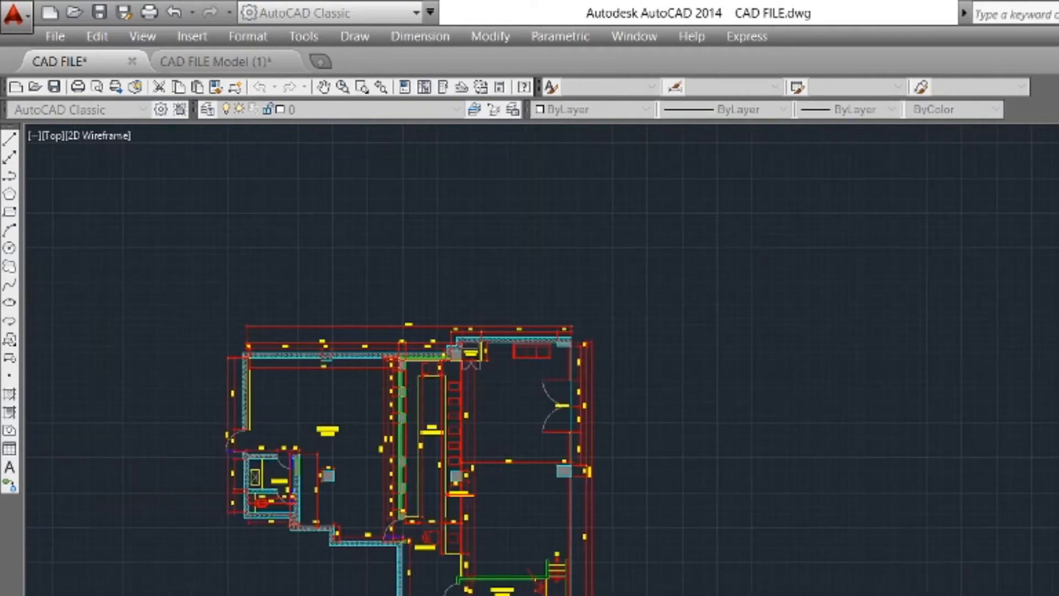
scroll(237, 208, up, 1)
middle_drag(287, 231, 685, 310)
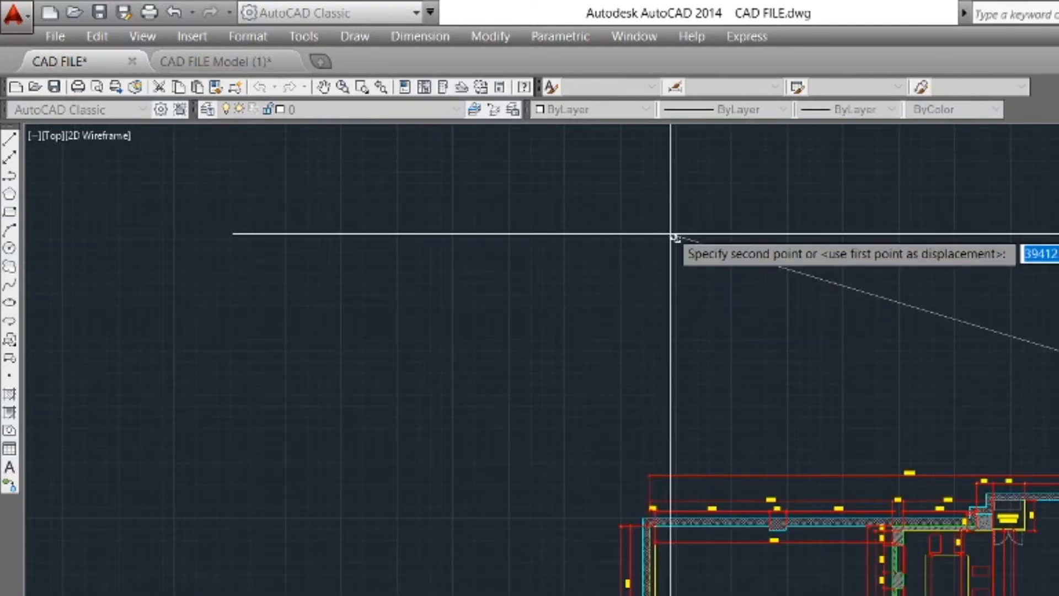
click(670, 228)
Examine the original plan's dimensions along the storage room door and toilet wall, including the overall 6940 length.
scroll(623, 593, up, 2)
middle_drag(628, 594, 709, 333)
scroll(709, 334, down, 1)
scroll(688, 487, up, 1)
mouse_move(688, 487)
middle_down()
mouse_move(681, 397)
mouse_move(674, 451)
mouse_move(659, 394)
middle_up()
middle_drag(803, 572, 784, 593)
scroll(716, 595, up, 2)
scroll(765, 402, down, 2)
scroll(765, 282, up, 2)
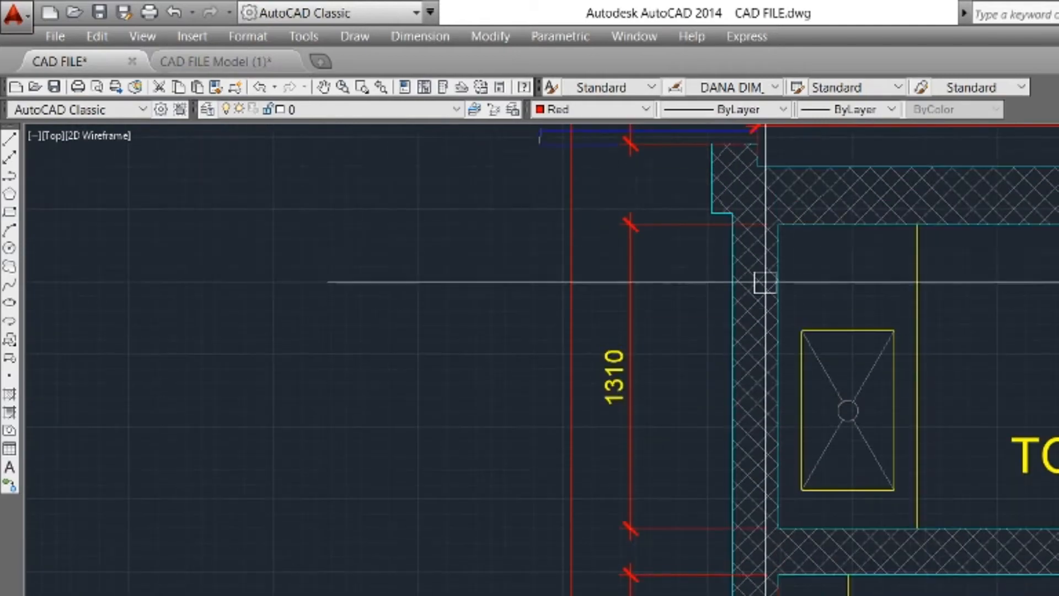
scroll(765, 283, down, 2)
scroll(503, 208, up, 2)
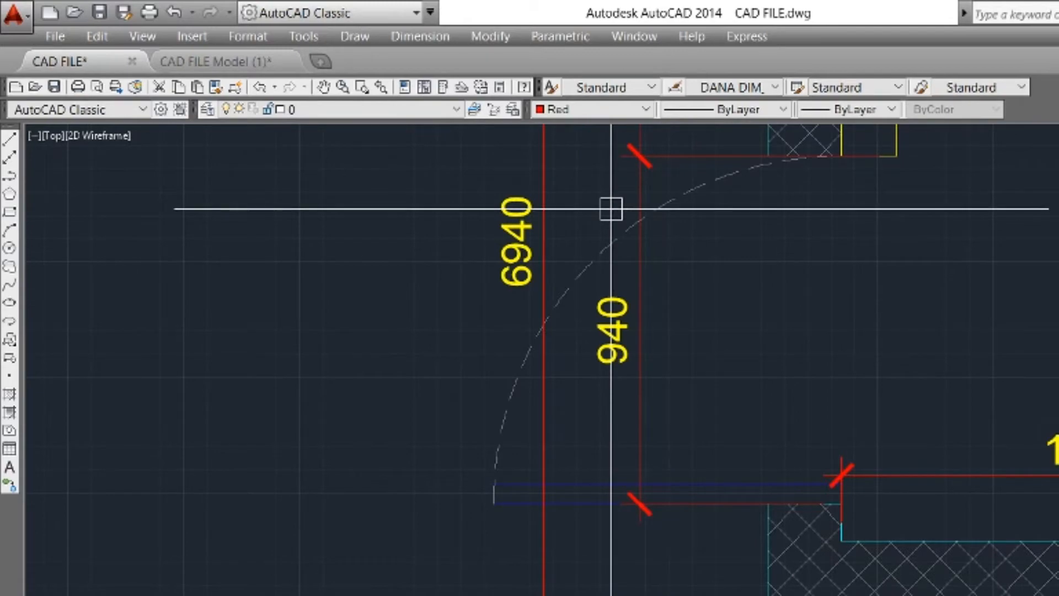
scroll(791, 239, down, 5)
Draw a straight vertical reference line for the 6940 dimension next to the small converted plan.
mouse_move(791, 239)
middle_down()
mouse_move(838, 481)
mouse_move(821, 583)
middle_up()
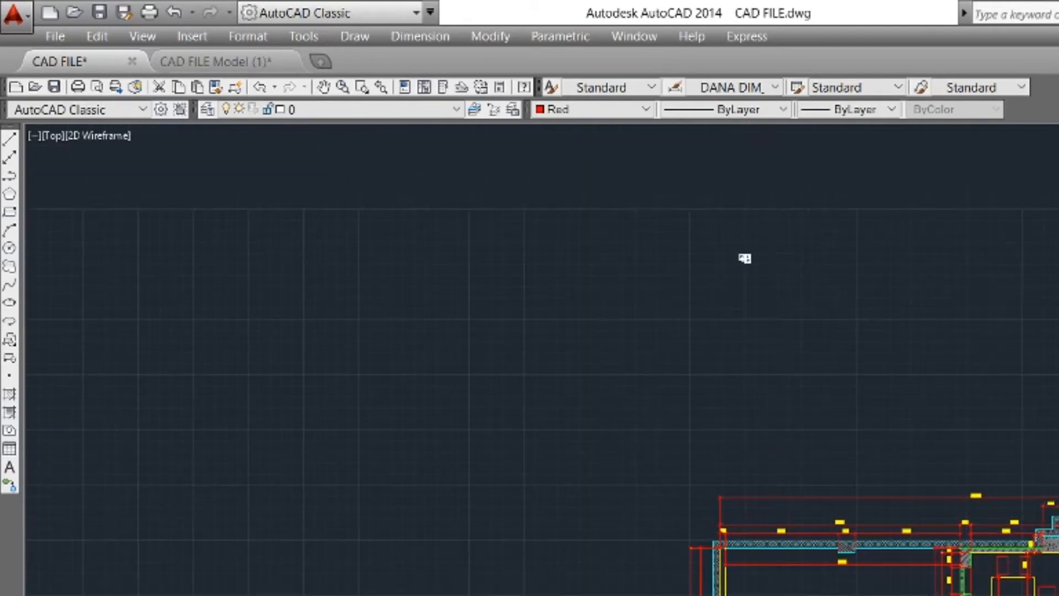
scroll(776, 304, up, 1)
key(Return)
scroll(779, 227, up, 1)
middle_drag(779, 227, 766, 423)
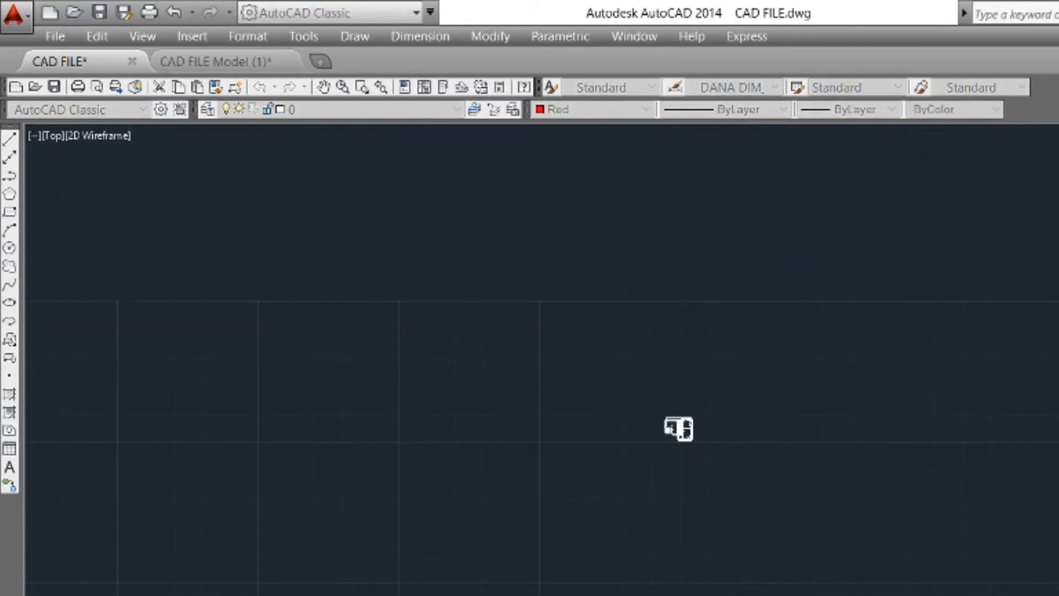
key(F8)
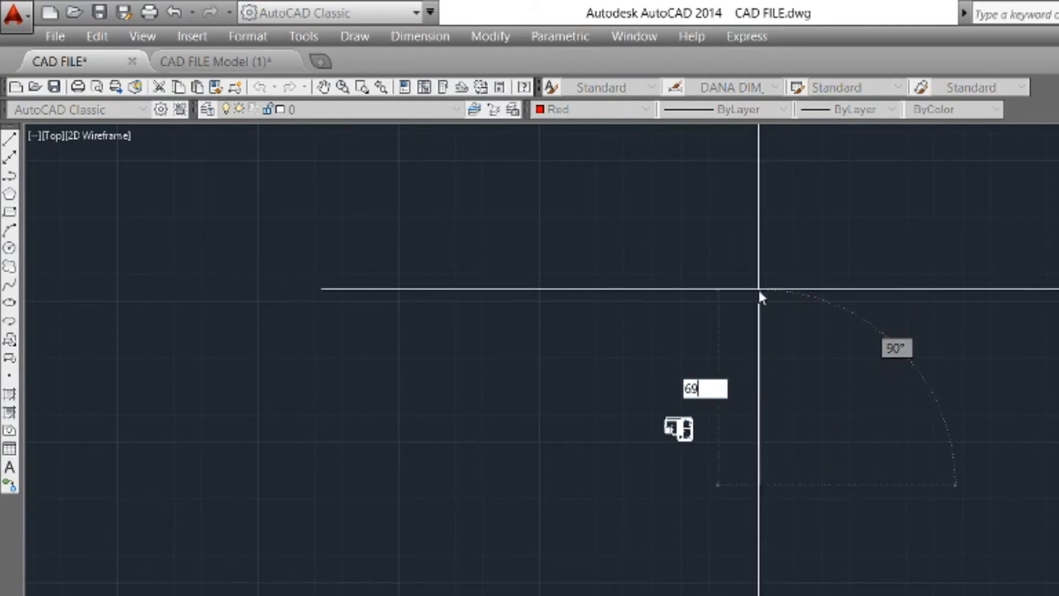
right_click(792, 276)
click(841, 285)
Move the small converted plan by its upper-left outer wall corner onto the upper end of the vertical red reference line.
middle_drag(841, 285, 723, 374)
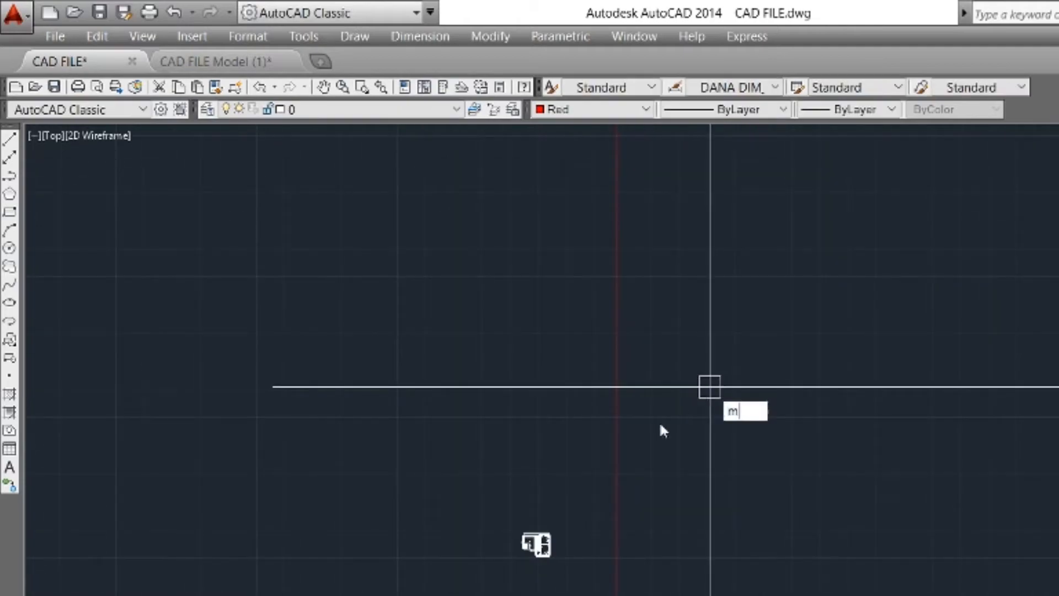
scroll(531, 575, up, 6)
click(642, 372)
click(463, 541)
scroll(479, 356, up, 10)
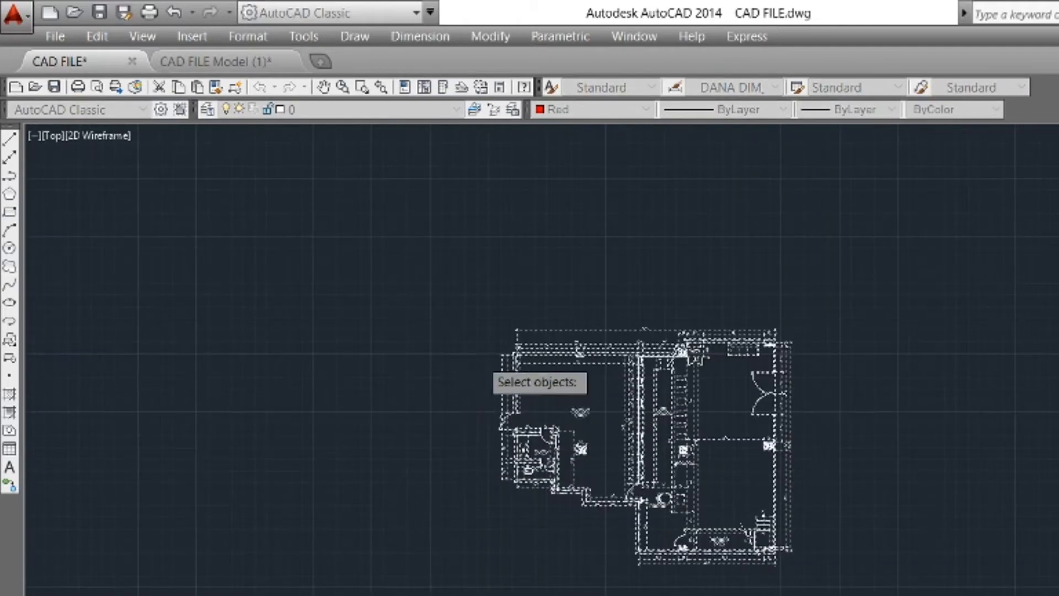
scroll(685, 402, up, 2)
right_click(686, 402)
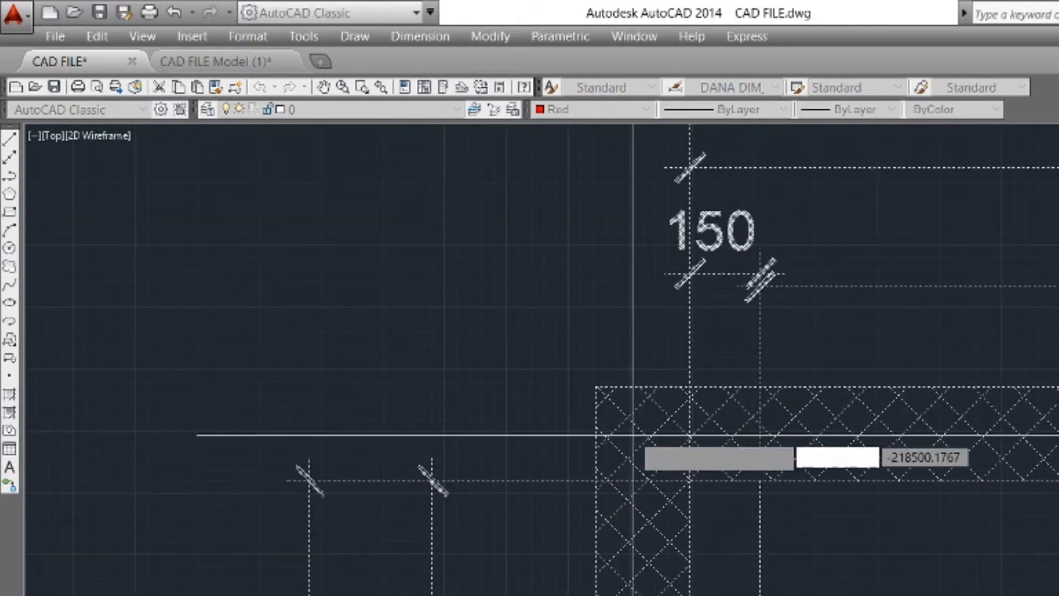
click(595, 386)
scroll(439, 447, down, 10)
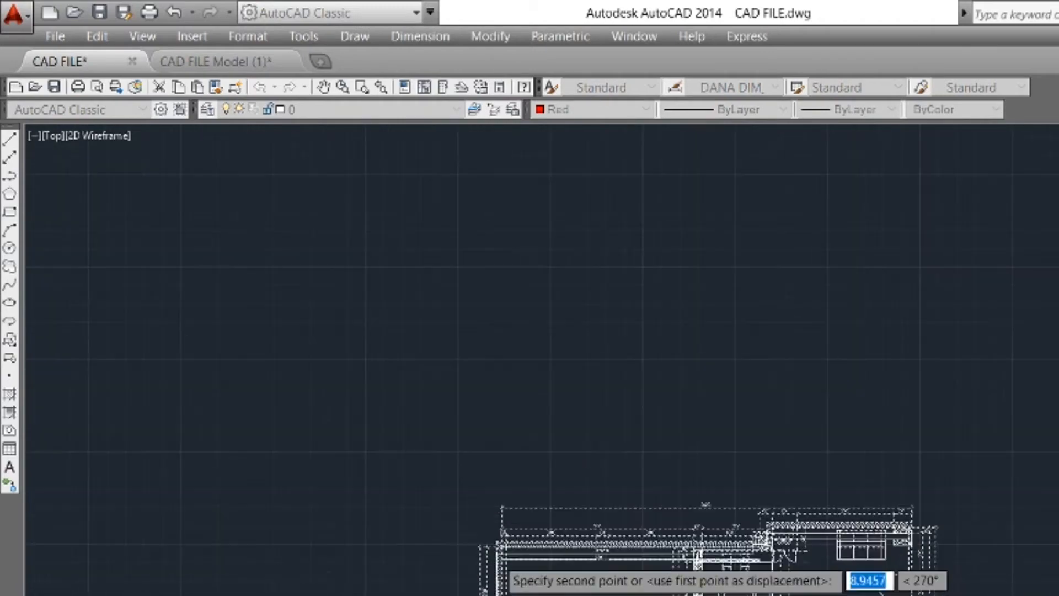
scroll(608, 534, down, 5)
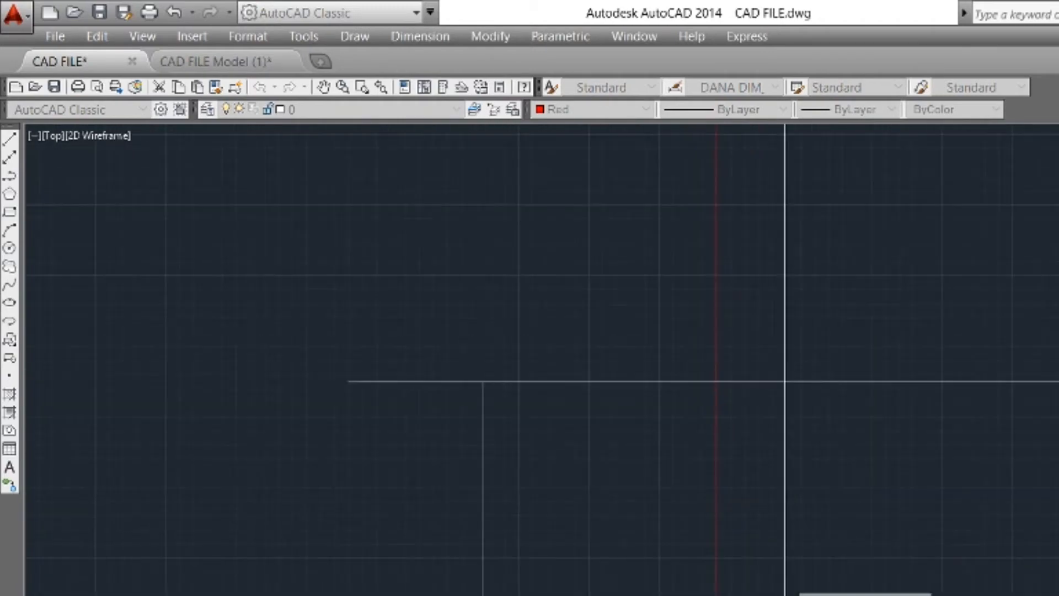
scroll(741, 330, up, 4)
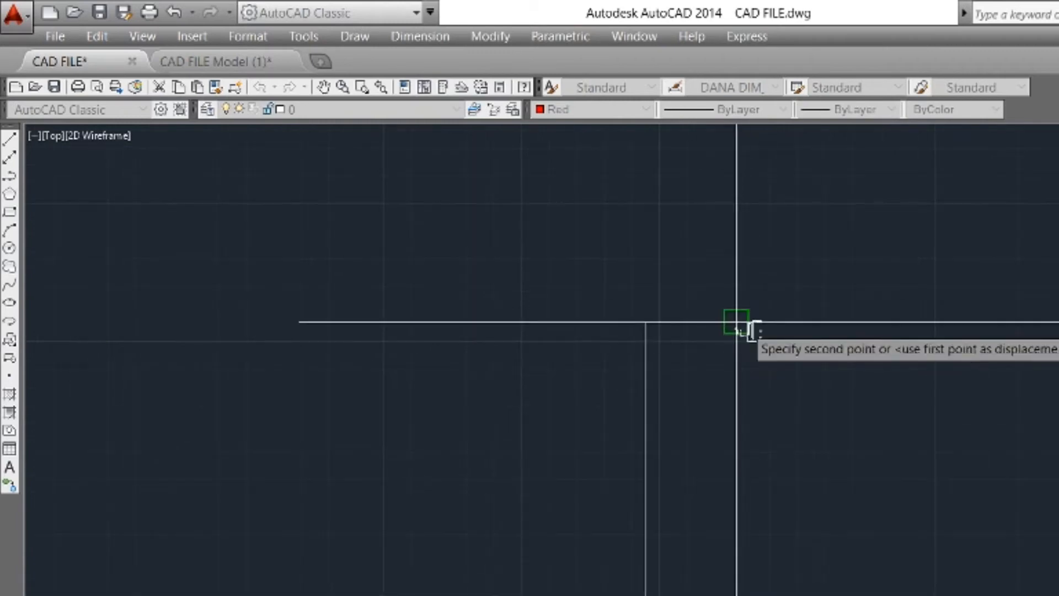
click(736, 331)
Move the red reference line by its upper end from the outer wall corner to the storage room's upper-left inner corner.
scroll(736, 330, up, 8)
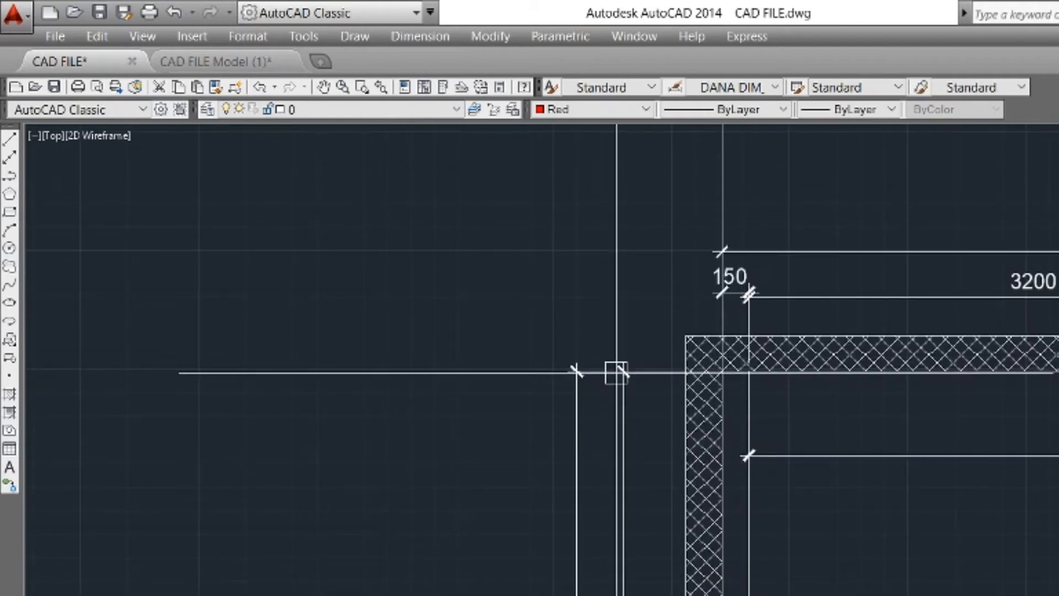
scroll(594, 364, down, 6)
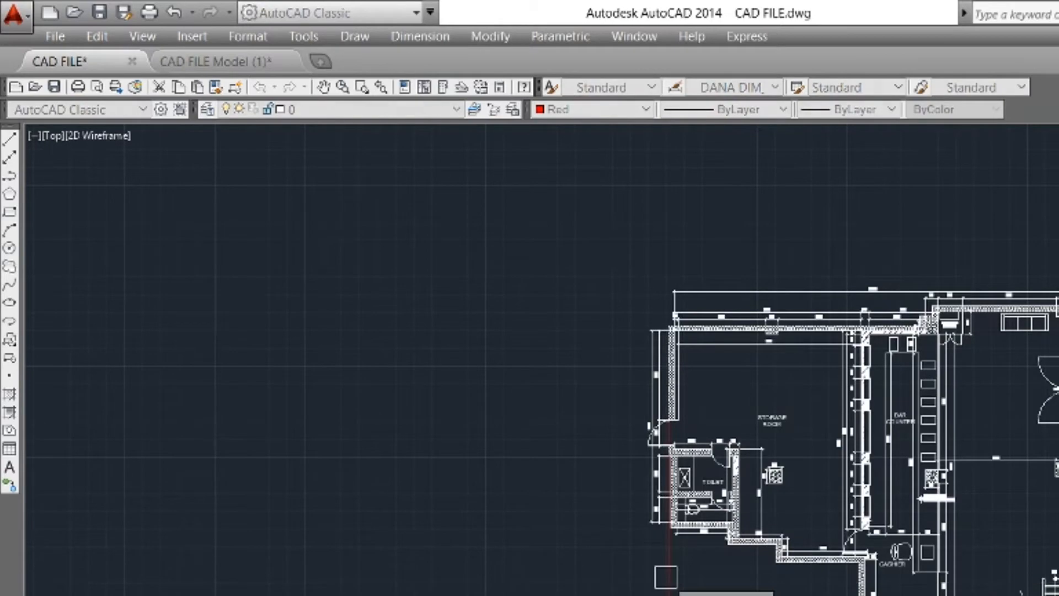
scroll(623, 240, up, 8)
middle_drag(631, 235, 601, 296)
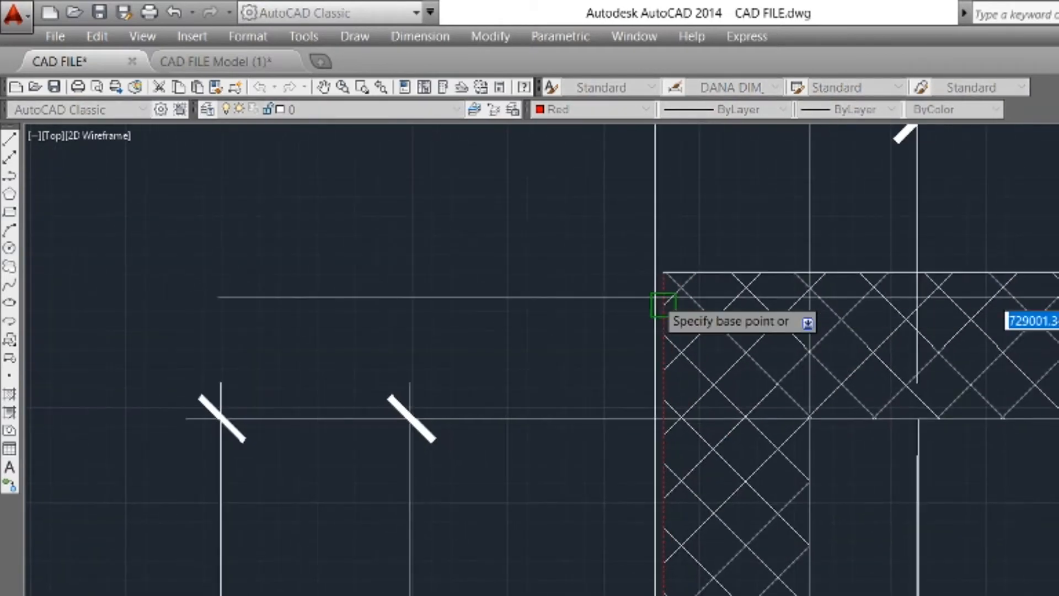
click(664, 272)
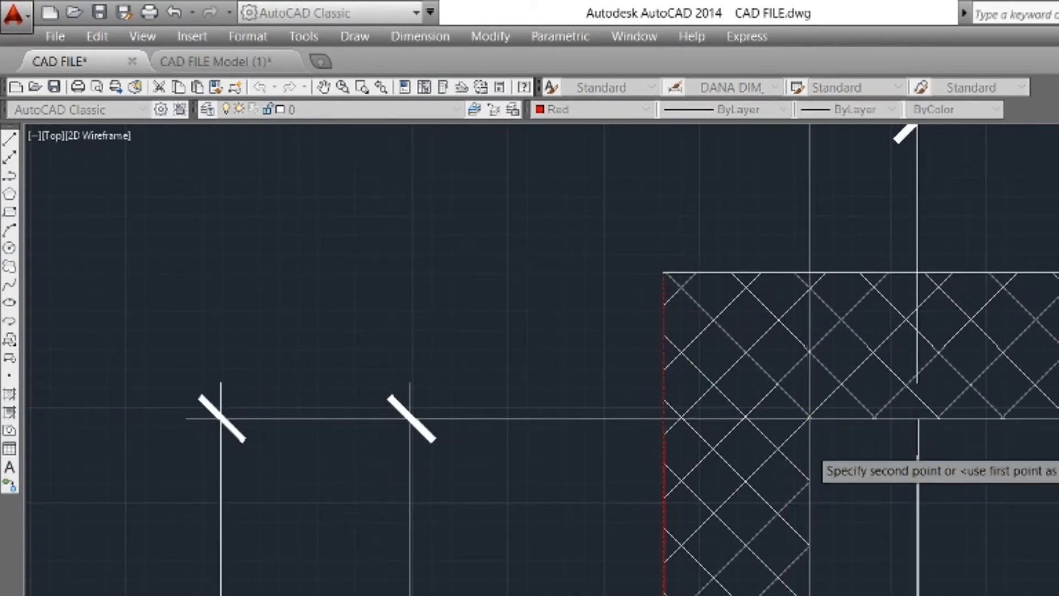
scroll(808, 234, up, 5)
scroll(802, 235, down, 4)
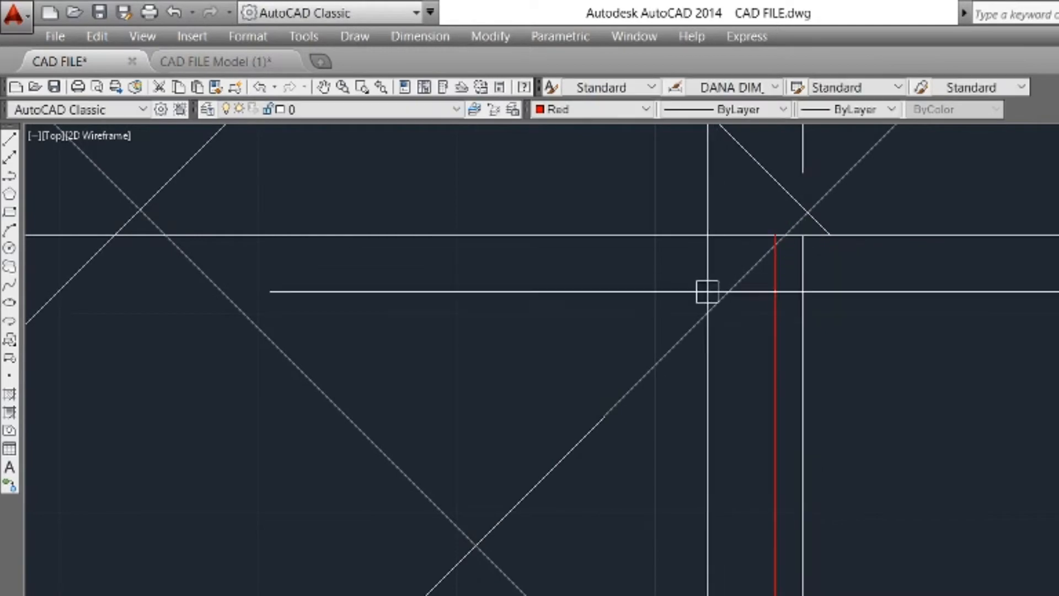
Scale the plan by reference from the storage room's upper-left inner corner, matching the wall length to the toilet's lower inner corner to the red line's length.
key(Return)
scroll(794, 364, down, 5)
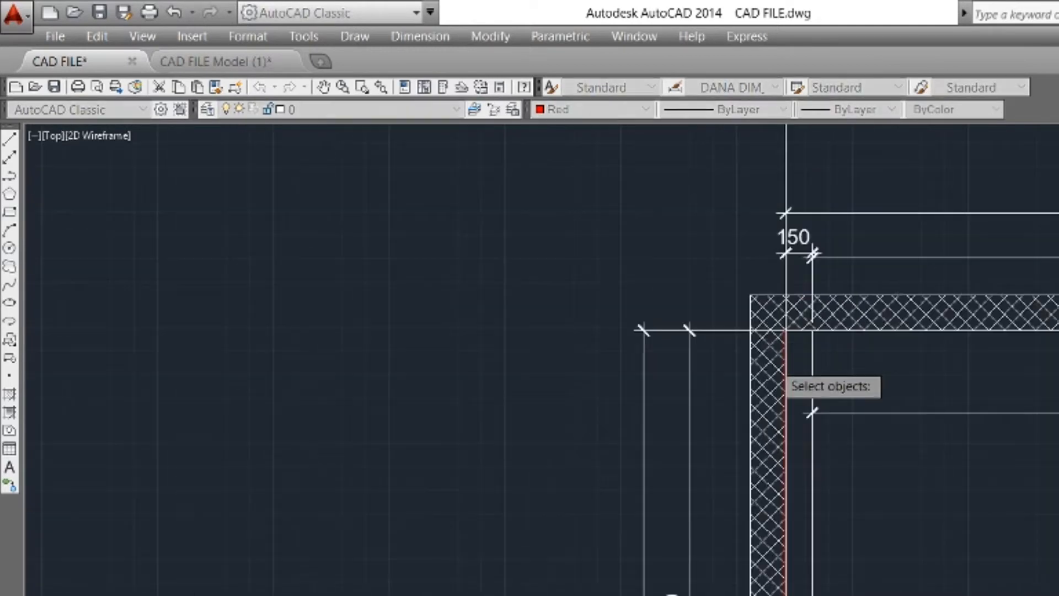
key(Return)
scroll(714, 288, up, 5)
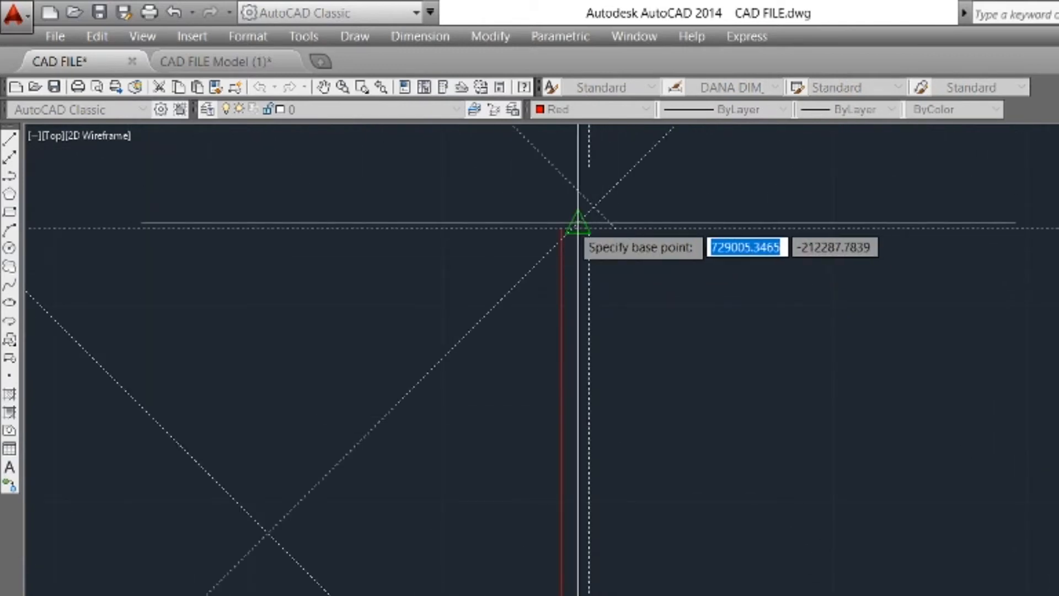
click(588, 227)
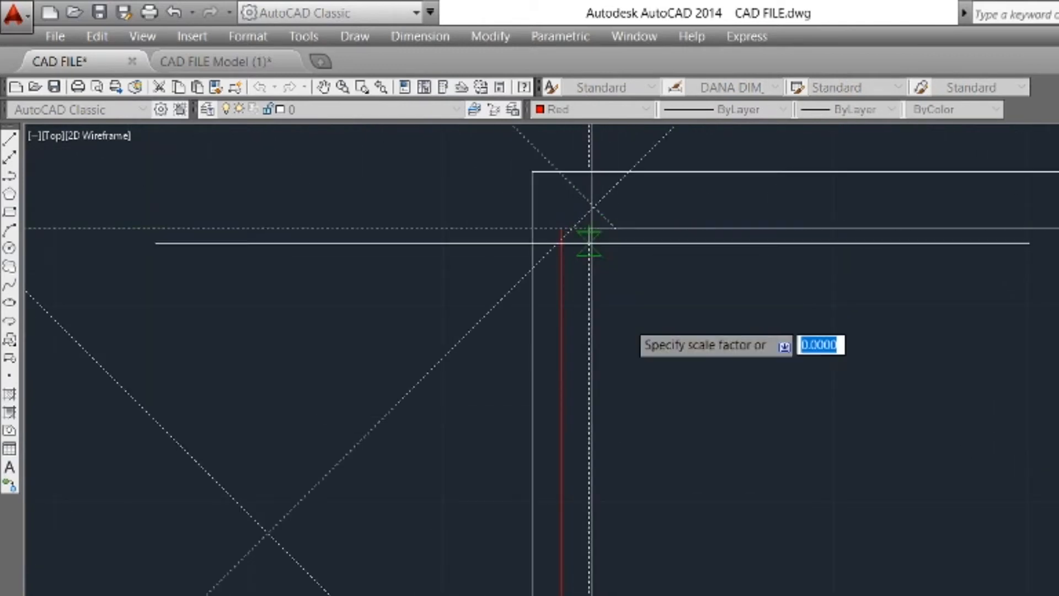
text(r)
key(Return)
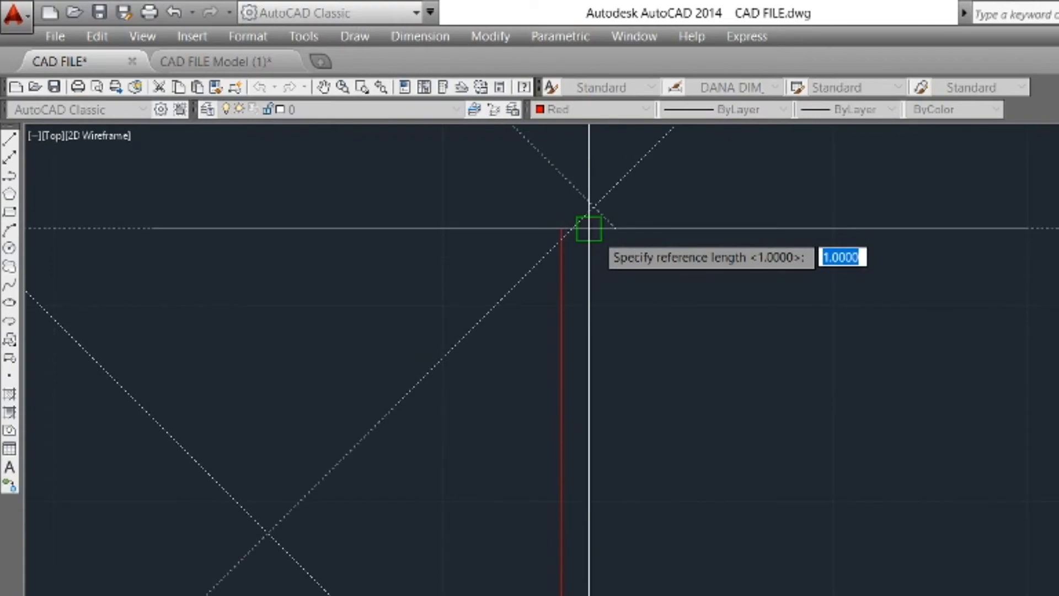
scroll(700, 258, down, 10)
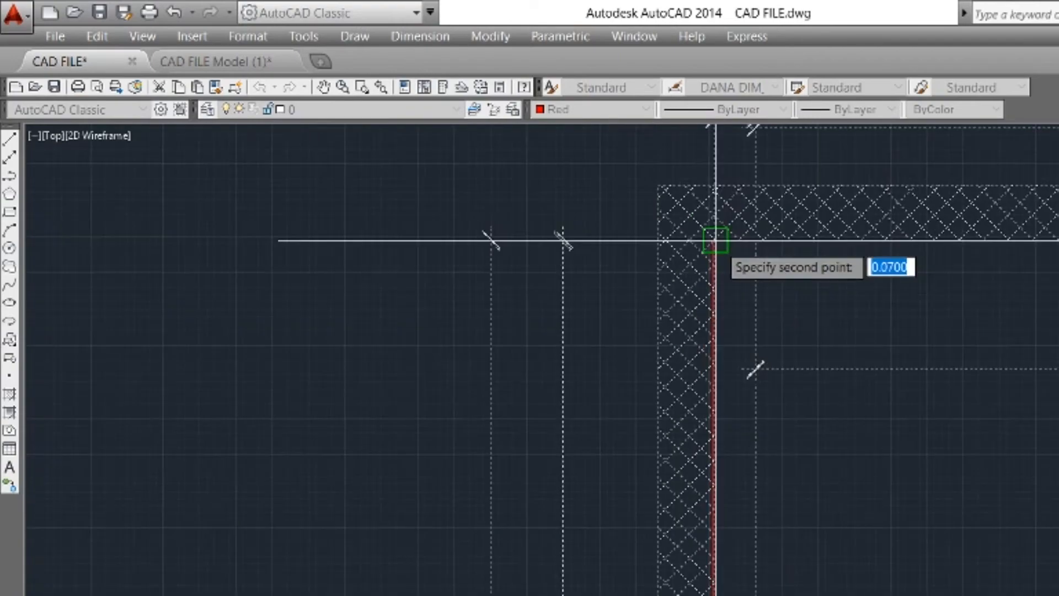
scroll(720, 355, up, 8)
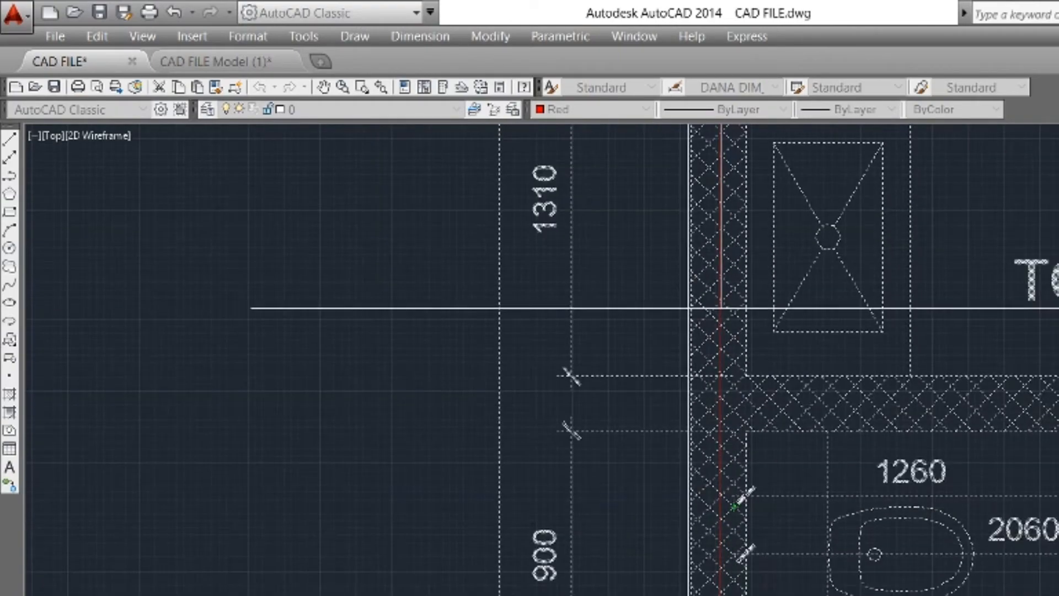
scroll(738, 501, up, 6)
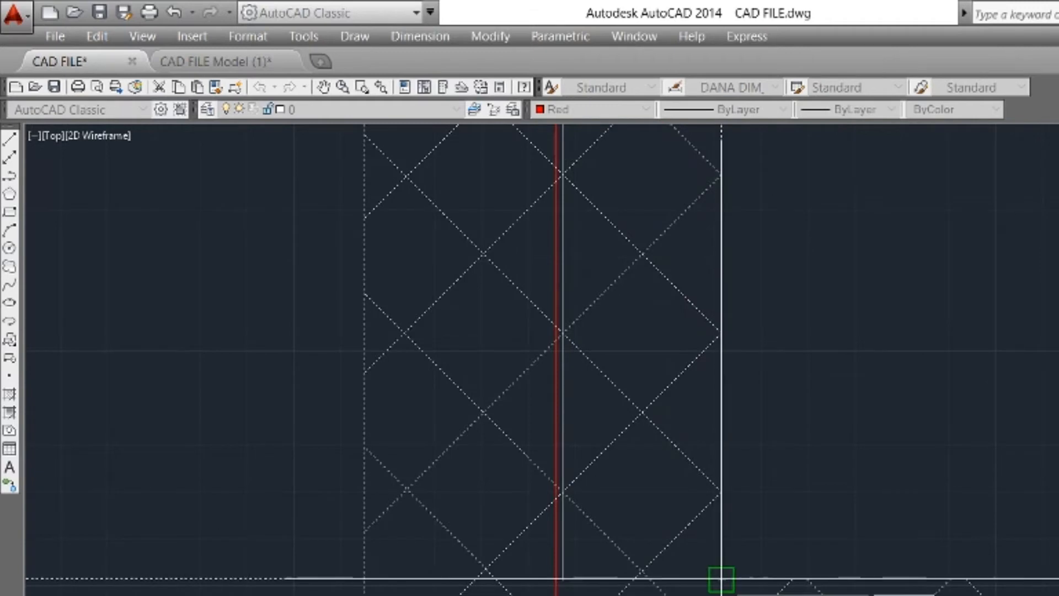
scroll(780, 491, down, 8)
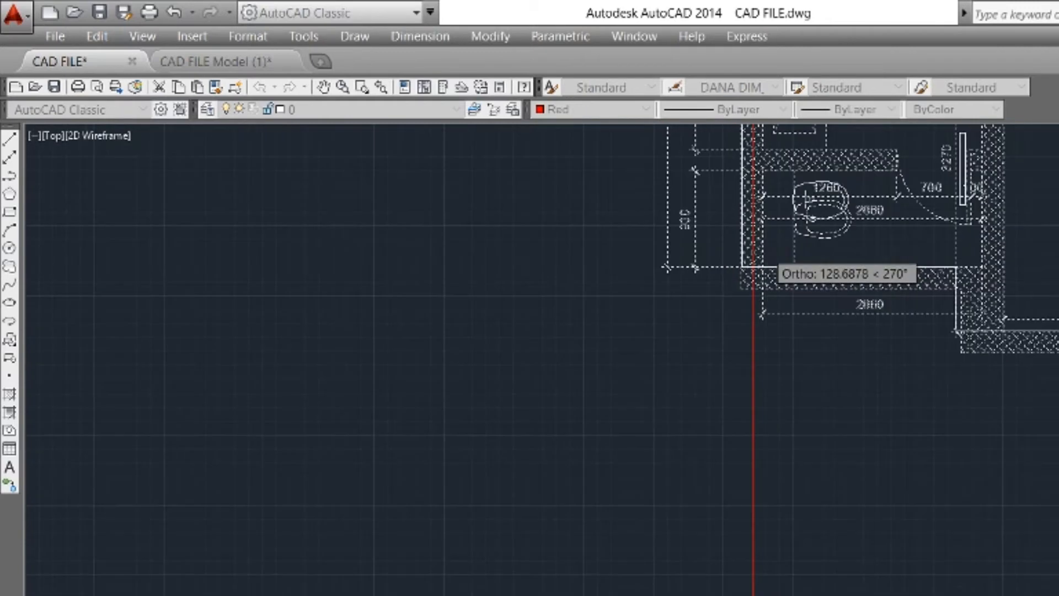
scroll(767, 254, down, 8)
scroll(778, 309, up, 3)
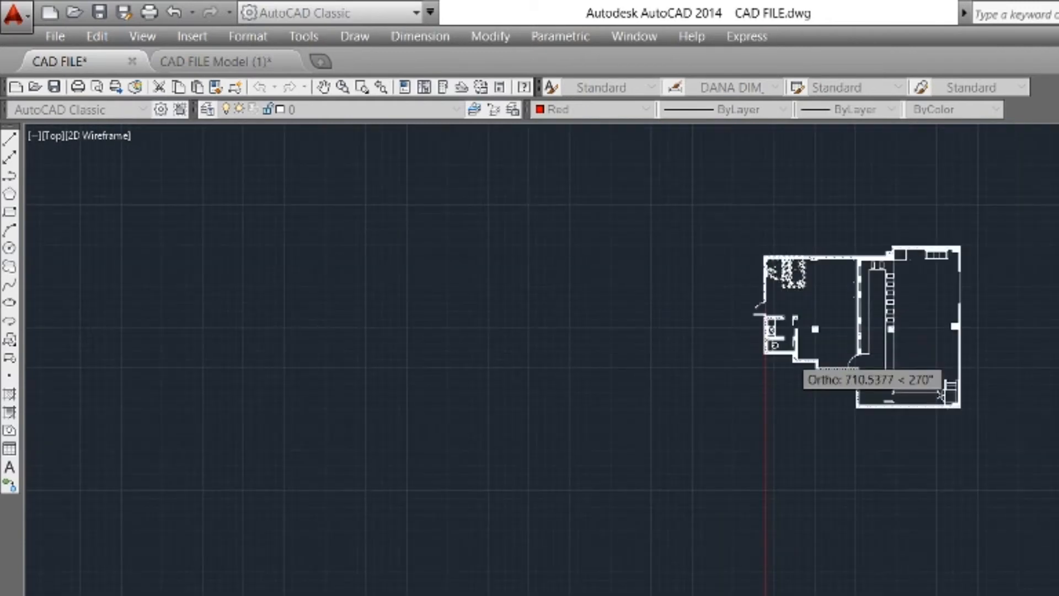
scroll(779, 364, down, 3)
scroll(778, 377, up, 8)
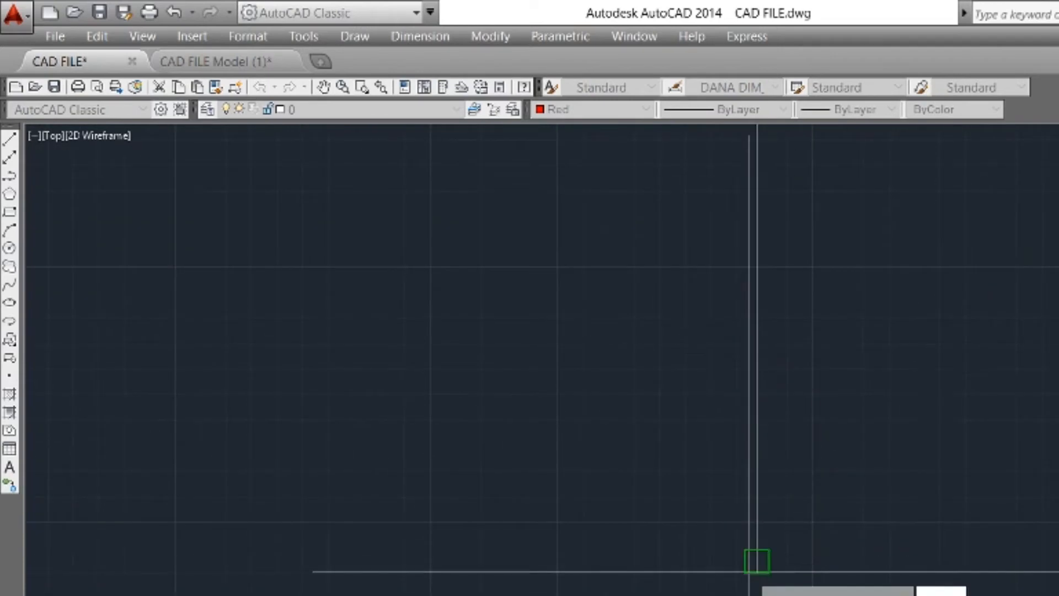
click(756, 561)
Dimension the overall inner length of the storage room and toilet wall, placing the dimension beside the existing 6940 label.
mouse_move(834, 306)
middle_down()
mouse_move(759, 527)
mouse_move(759, 566)
middle_up()
mouse_move(744, 381)
middle_down()
mouse_move(710, 389)
mouse_move(707, 354)
middle_up()
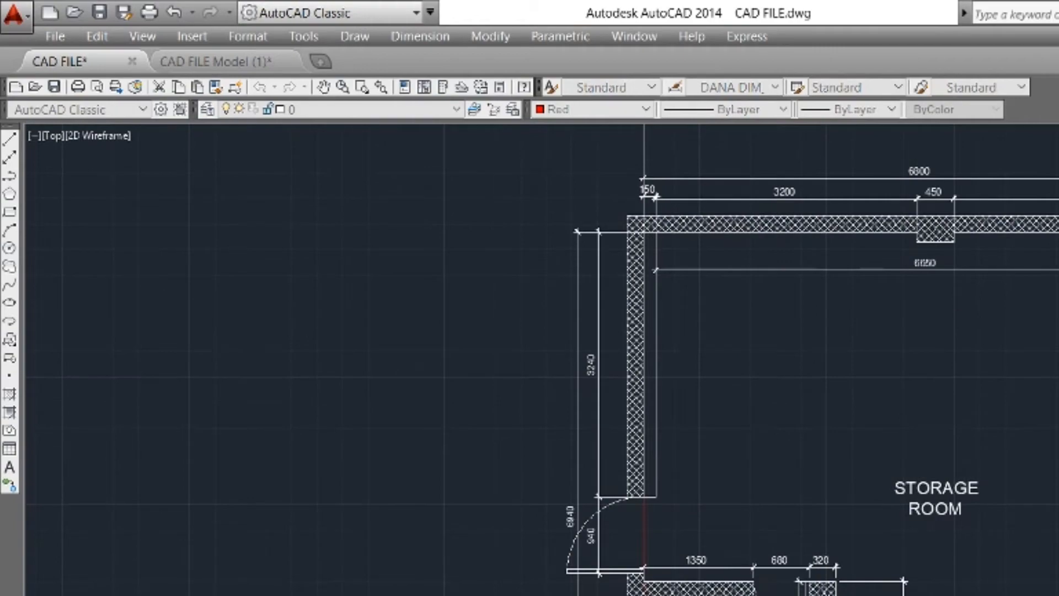
key(space)
scroll(609, 240, up, 2)
scroll(665, 320, down, 3)
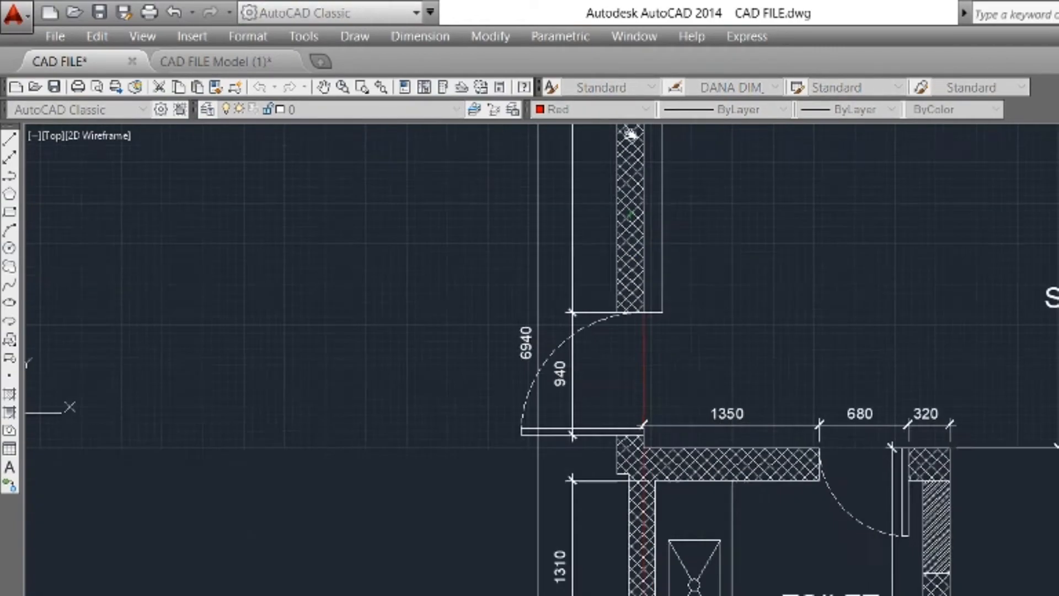
scroll(658, 586, up, 4)
click(544, 541)
scroll(536, 506, down, 4)
middle_drag(419, 344, 504, 544)
scroll(509, 489, up, 8)
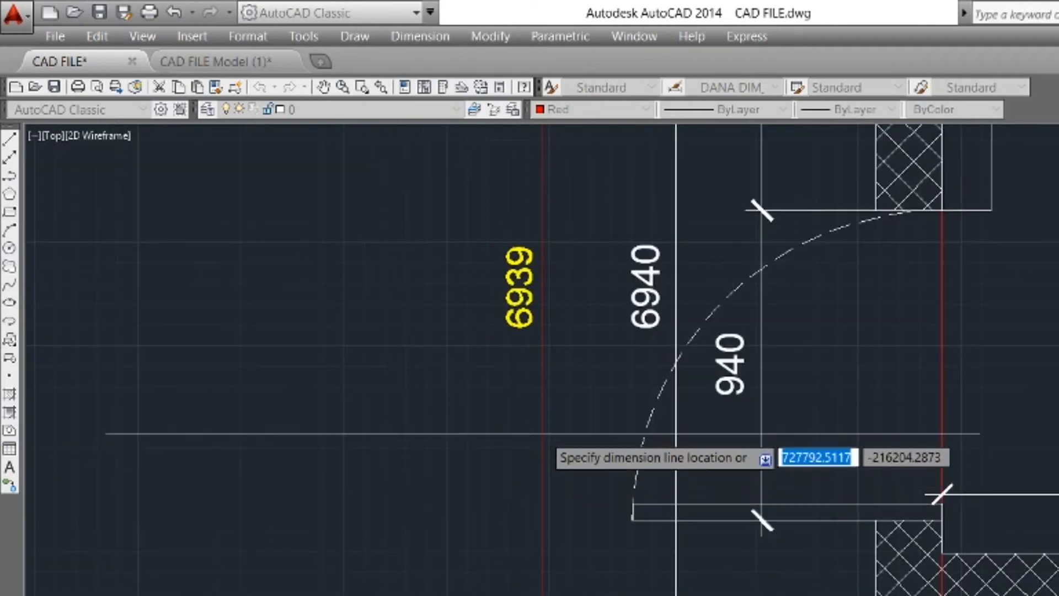
click(580, 405)
Compare the new wall dimension with the 6940 label and examine its end points at the lower and upper inner corners.
middle_drag(638, 291, 614, 462)
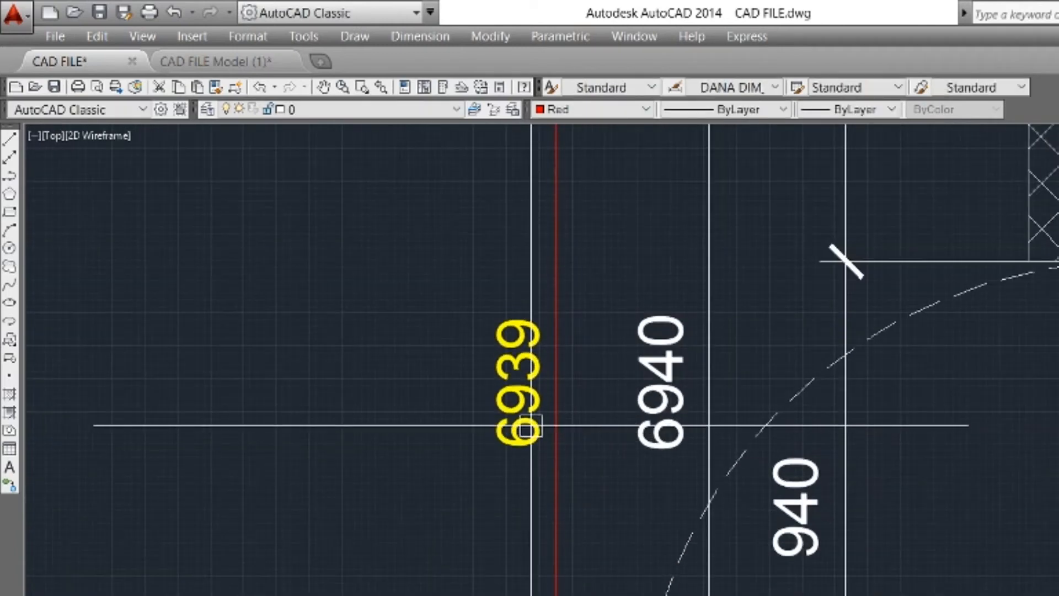
middle_drag(539, 391, 599, 374)
scroll(659, 331, down, 7)
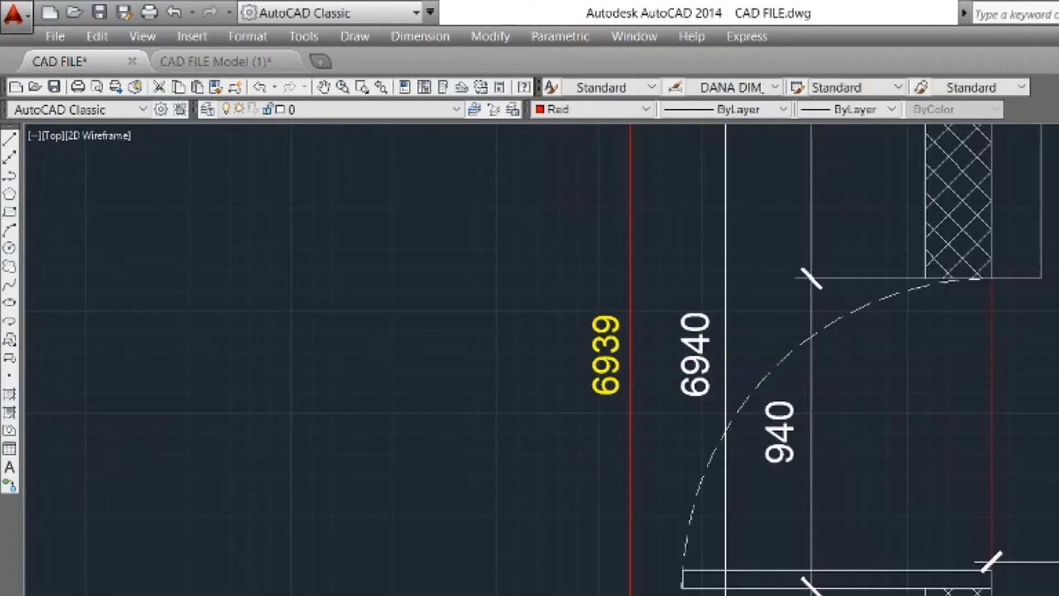
middle_drag(865, 593, 799, 248)
scroll(758, 396, up, 6)
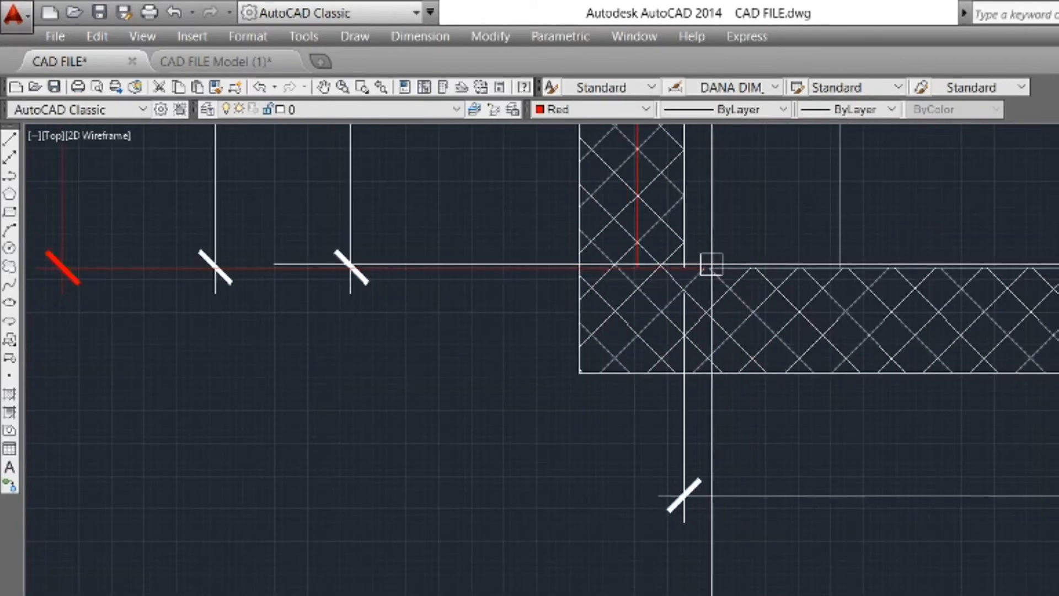
middle_drag(712, 264, 692, 367)
scroll(638, 354, up, 6)
scroll(682, 386, down, 6)
scroll(866, 435, down, 4)
middle_drag(882, 303, 803, 595)
scroll(803, 501, down, 4)
middle_drag(798, 326, 637, 595)
scroll(662, 360, up, 6)
middle_drag(594, 331, 570, 366)
scroll(725, 318, up, 2)
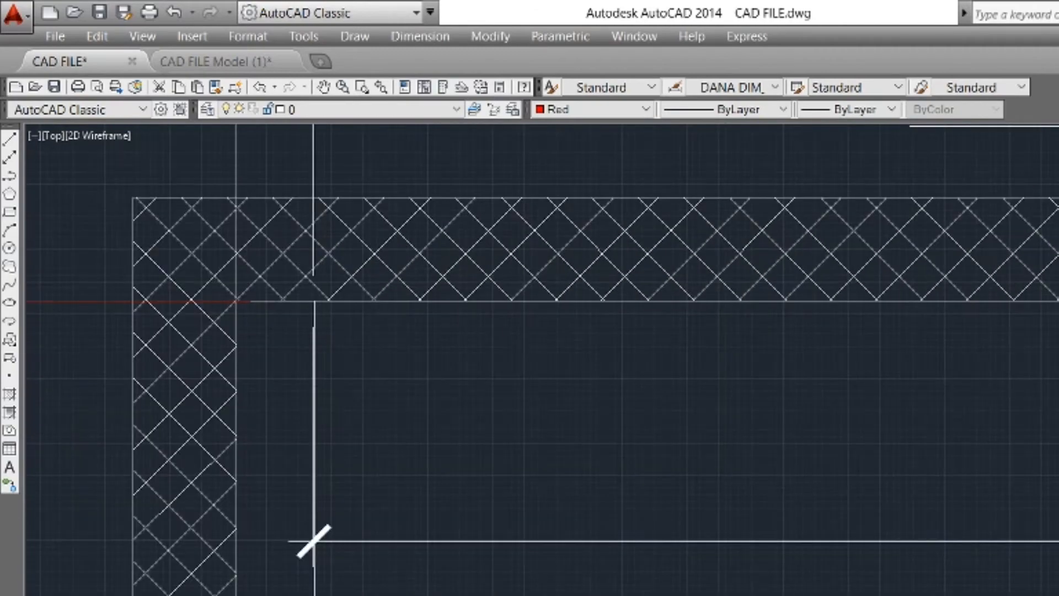
Dimension the storage room's upper wall segment up to the wall projection, placing the dimension just below the existing 3200 dimension.
key(Return)
middle_drag(619, 335, 551, 375)
scroll(521, 377, down, 4)
scroll(390, 298, up, 4)
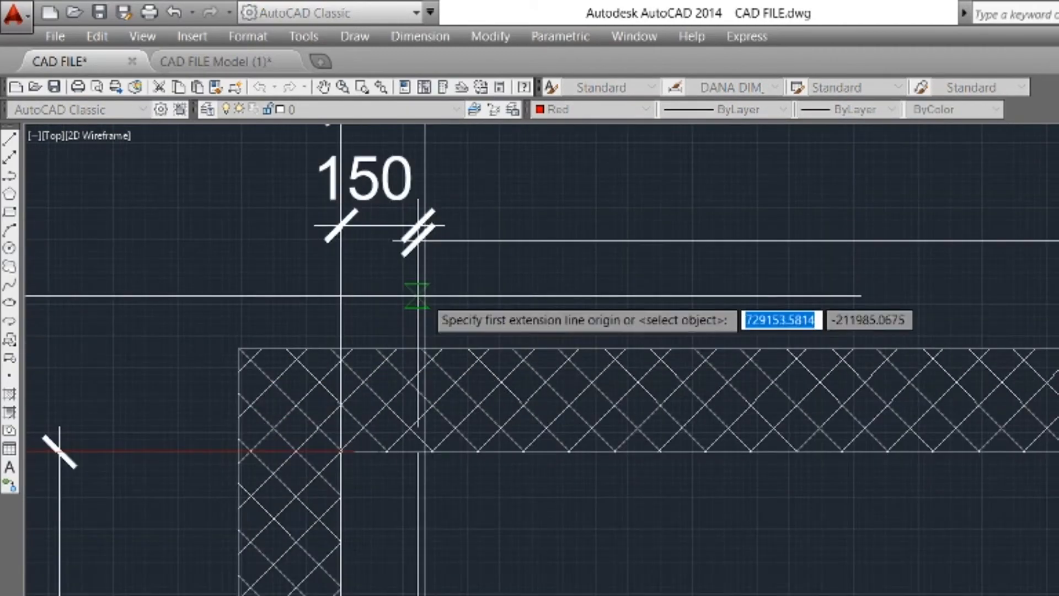
middle_drag(1001, 343, 479, 440)
middle_drag(1025, 423, 875, 404)
click(911, 393)
click(495, 404)
Dimension the width of the upper wall's projection, placing the dimension below the existing 450 label.
middle_drag(629, 404, 197, 385)
scroll(198, 385, down, 1)
key(Return)
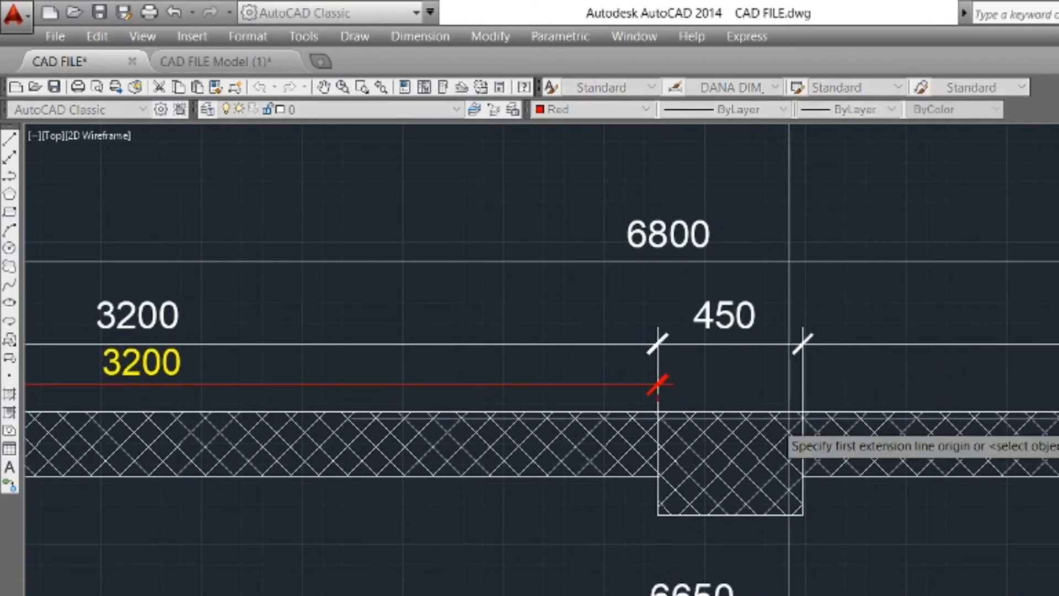
scroll(750, 423, up, 2)
click(884, 285)
click(737, 358)
Delete the two red check dimensions above the storage room's upper wall.
scroll(771, 360, down, 2)
scroll(759, 362, up, 1)
mouse_move(759, 362)
middle_down()
mouse_move(601, 366)
mouse_move(1058, 310)
middle_up()
scroll(705, 346, down, 2)
scroll(889, 301, down, 2)
scroll(1021, 331, up, 5)
click(1020, 365)
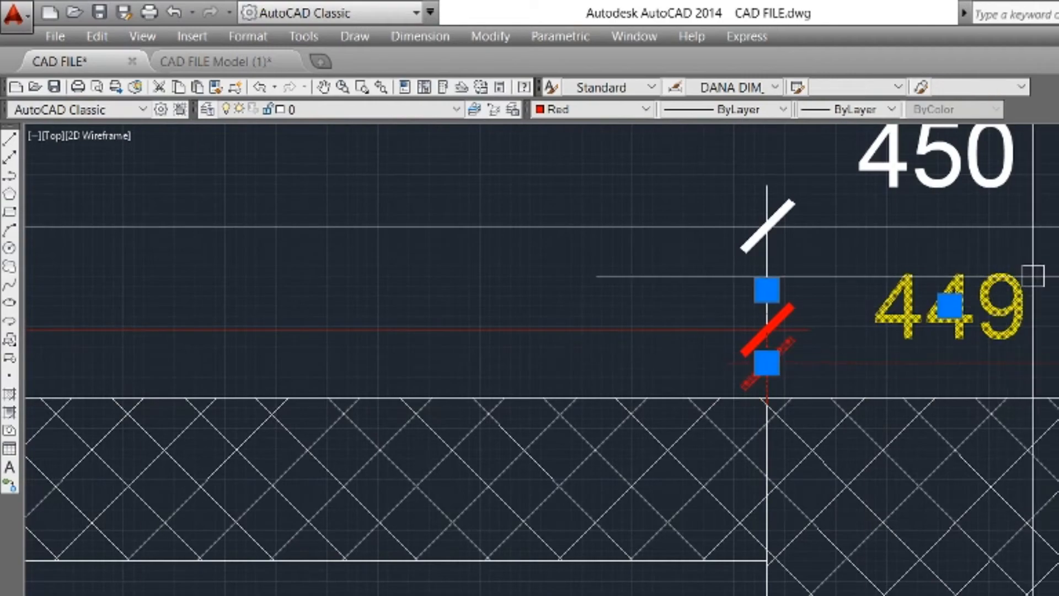
key(Delete)
Move the whole converted white floor plan horizontally to the empty area right of the coloured original plan.
scroll(735, 326, down, 7)
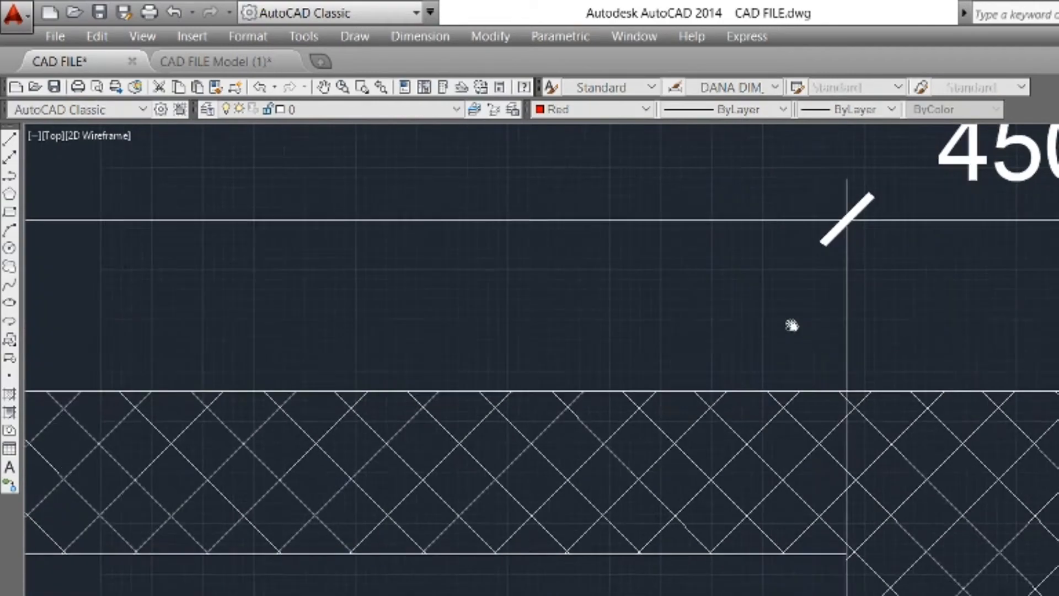
scroll(809, 308, down, 4)
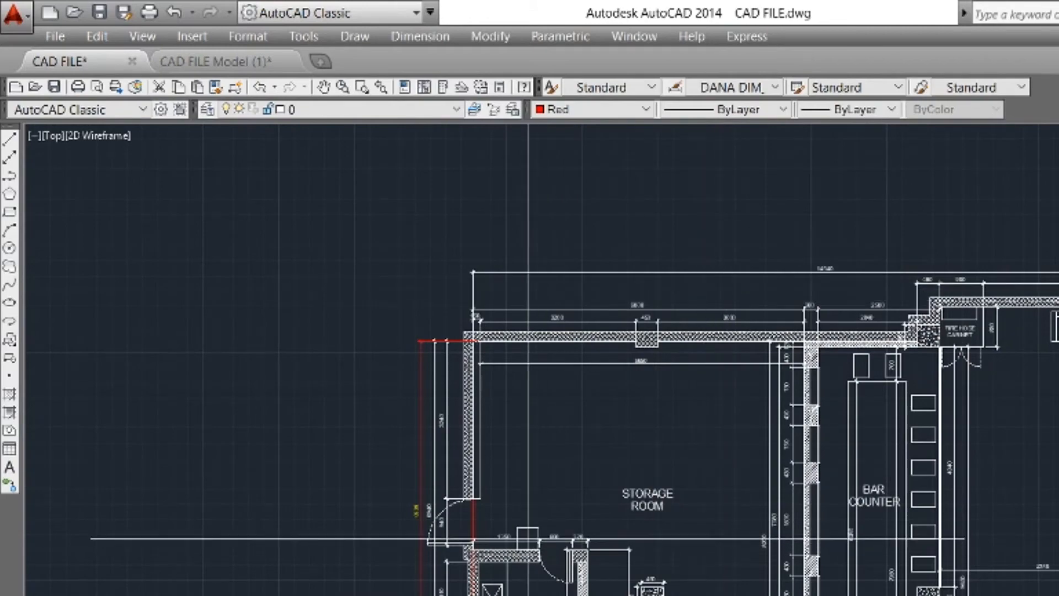
scroll(966, 402, down, 8)
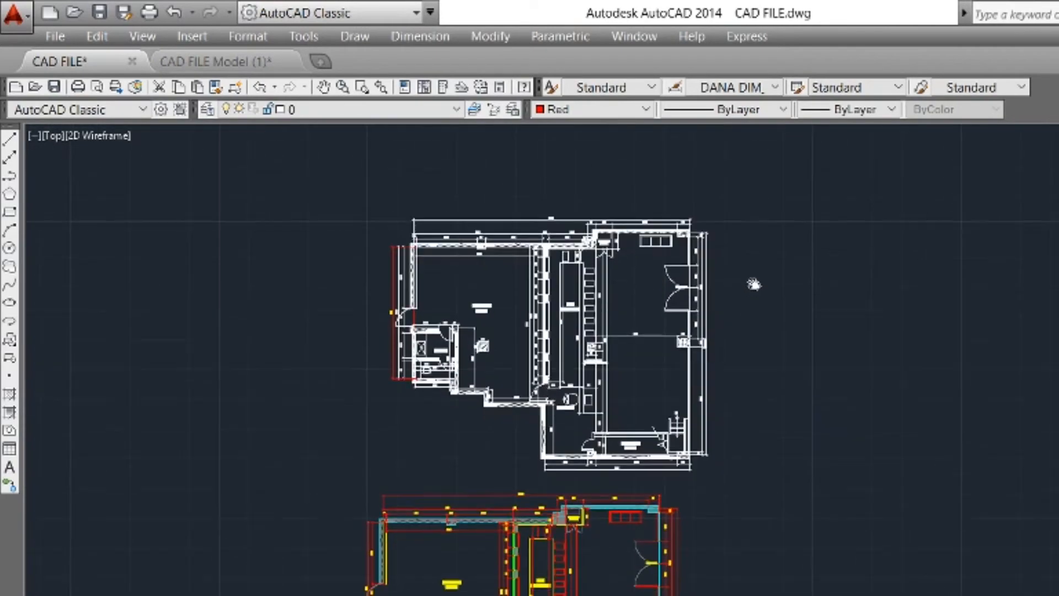
click(845, 168)
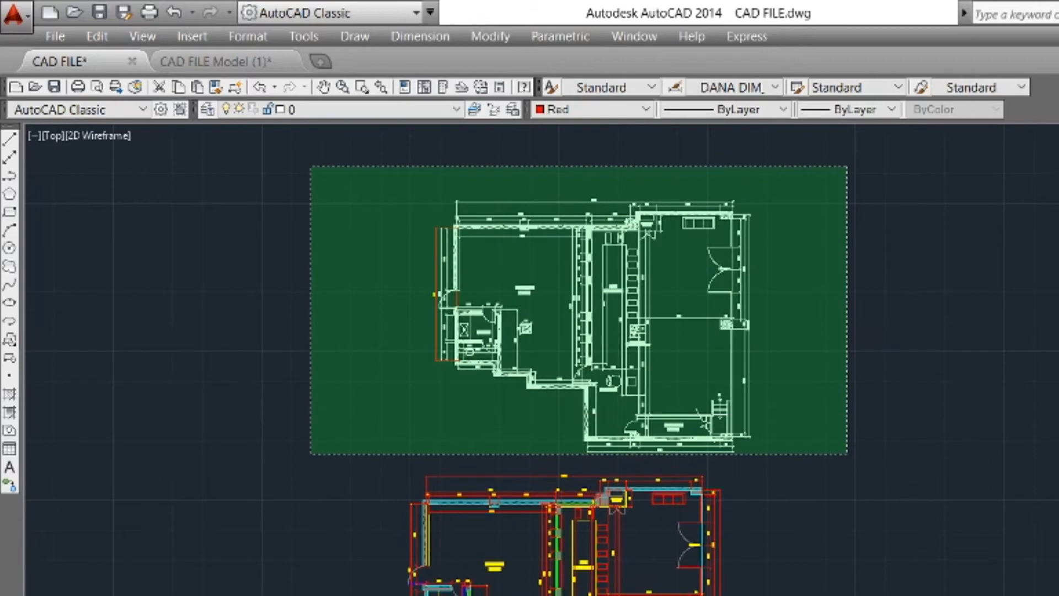
click(310, 454)
text(m)
key(Return)
click(670, 345)
scroll(790, 518, down, 1)
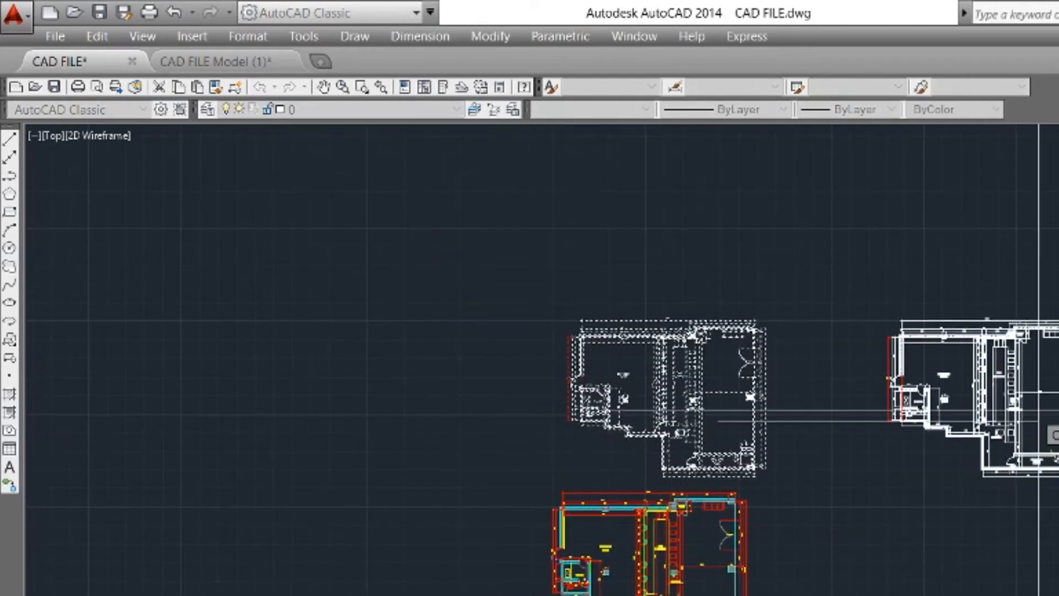
click(1040, 410)
Start attaching a reference file and choose the PDF CAD FILE Model (1) from the Desktop.
middle_drag(1041, 410, 782, 489)
text(a)
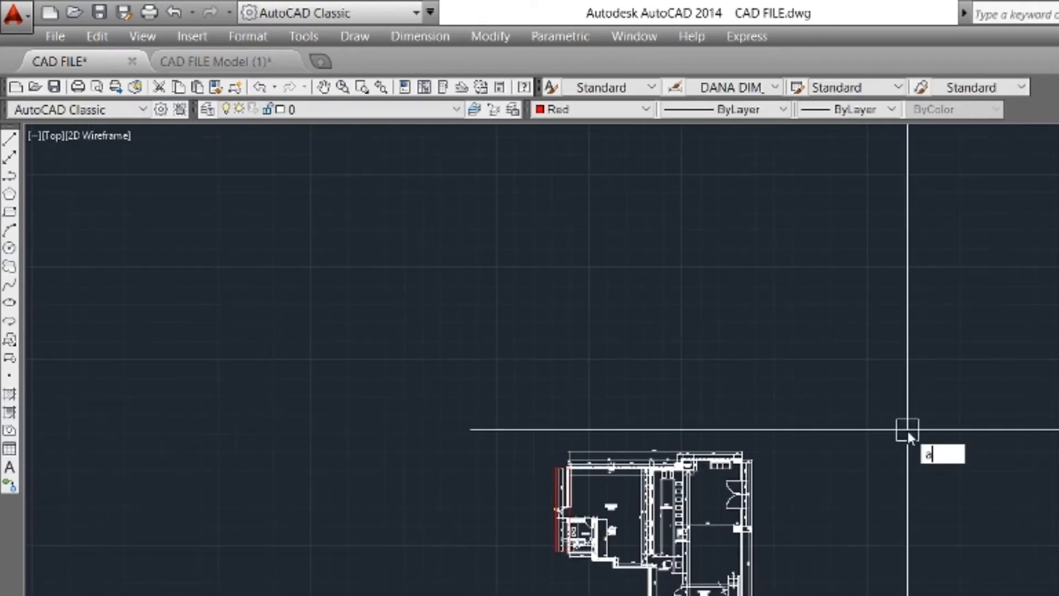
text(t)
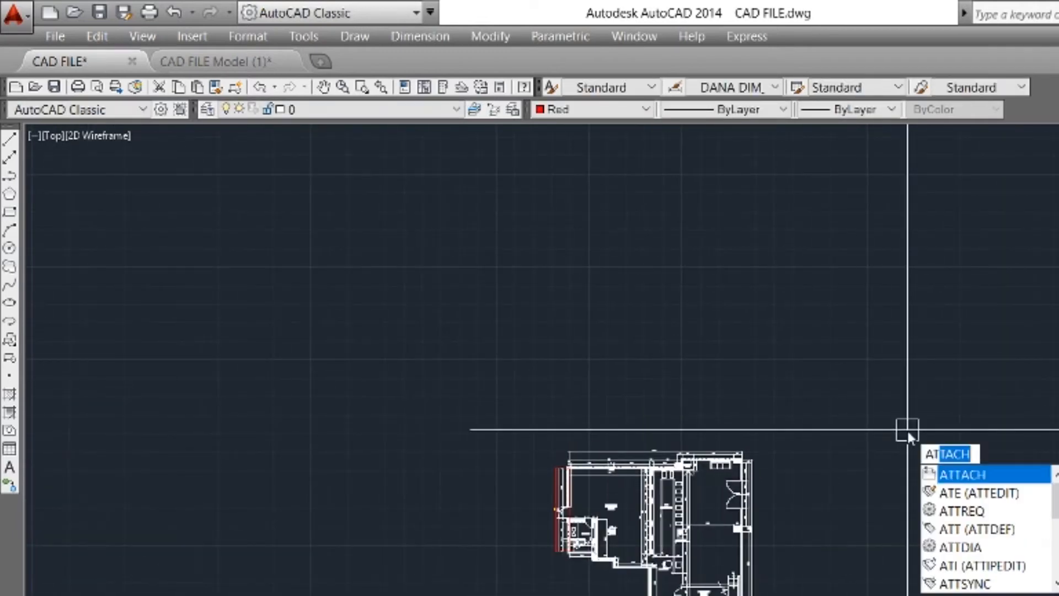
click(979, 481)
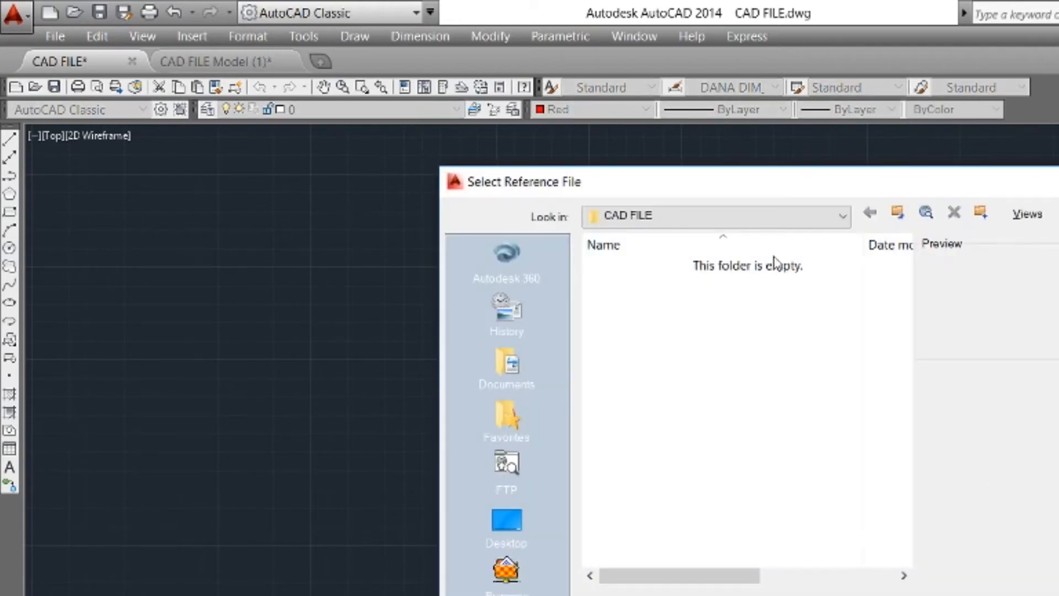
click(769, 219)
click(653, 235)
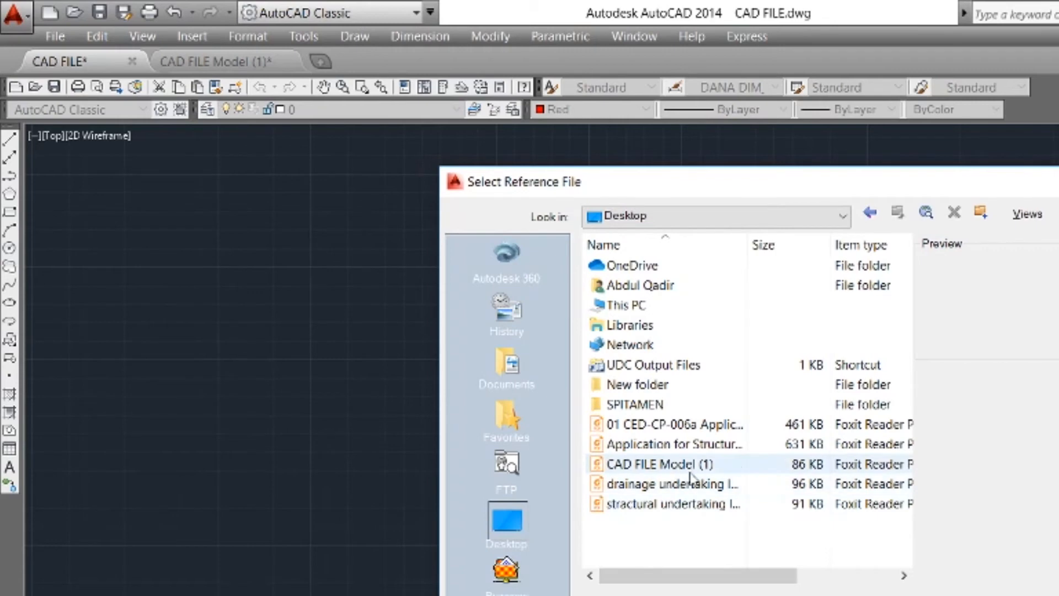
click(640, 466)
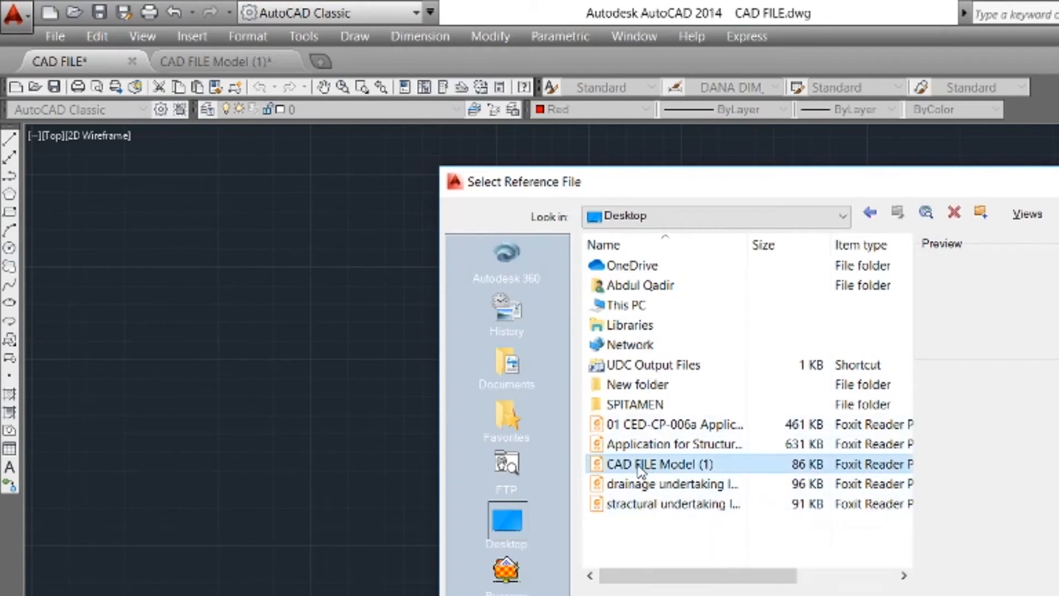
key(Return)
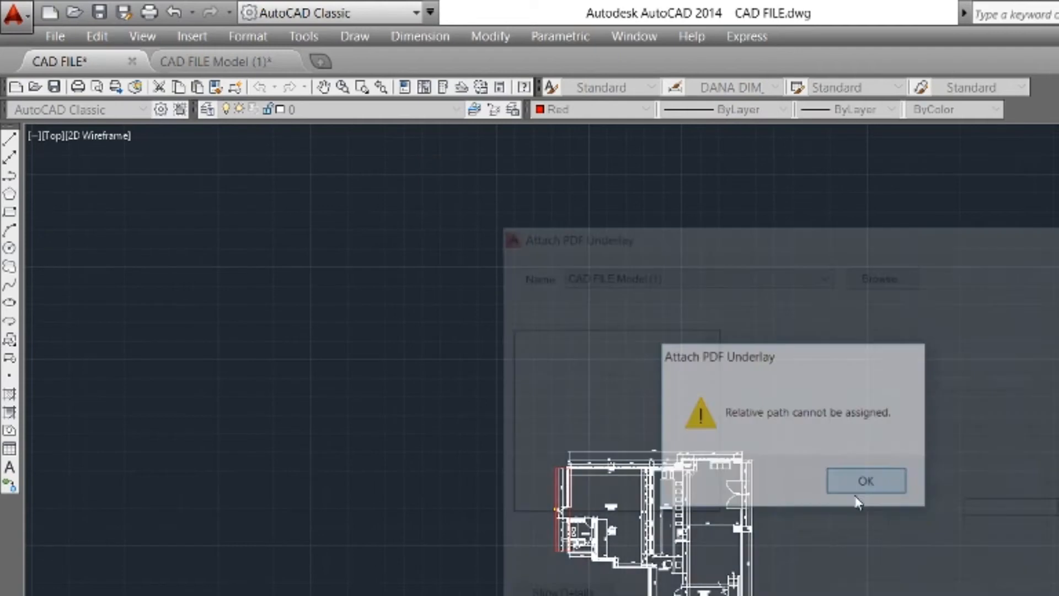
Attach page 1 as a PDF underlay with full path, placing it in the empty area above and right of the converted plan.
click(894, 478)
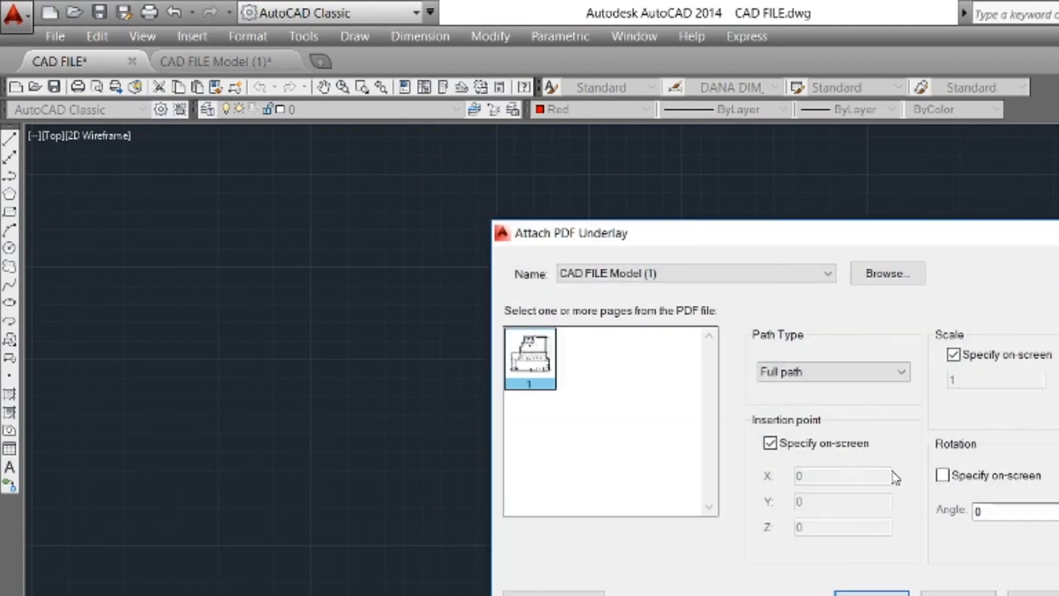
click(871, 593)
middle_drag(1058, 398, 825, 428)
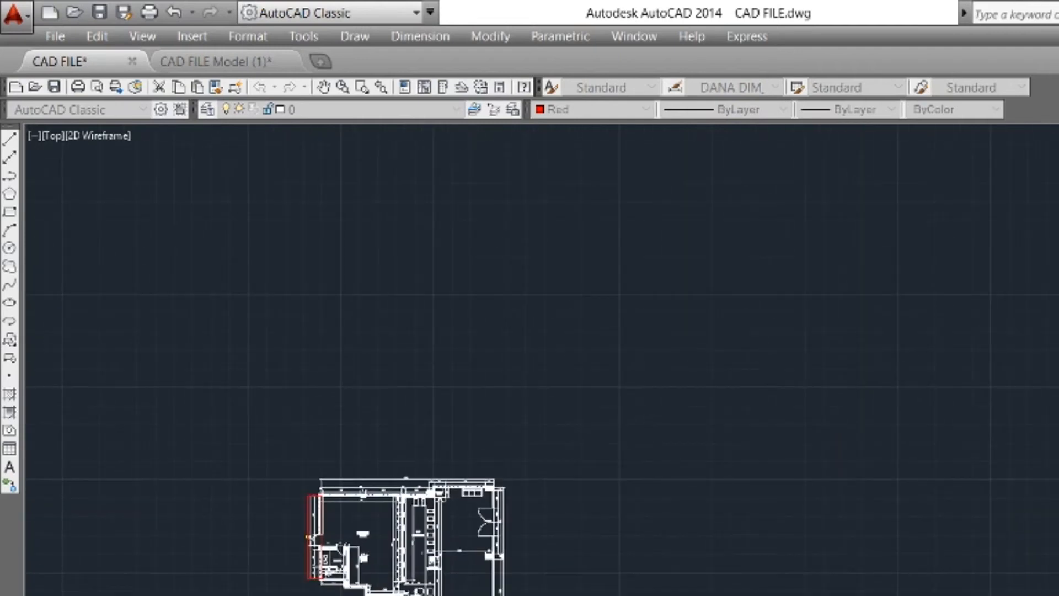
click(872, 350)
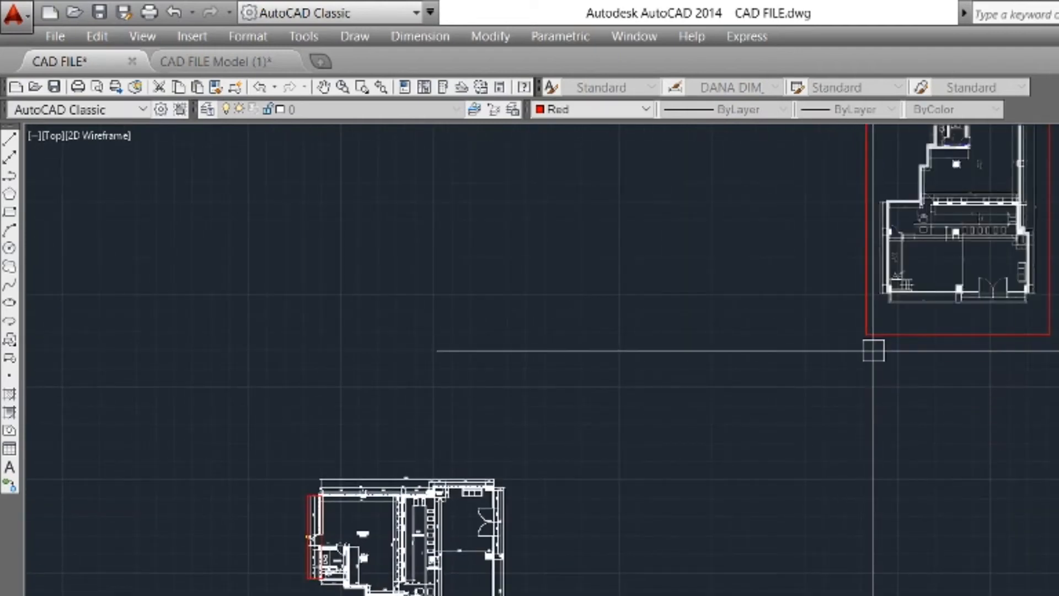
Rotate the PDF underlay by 90 degrees.
middle_drag(995, 253, 879, 449)
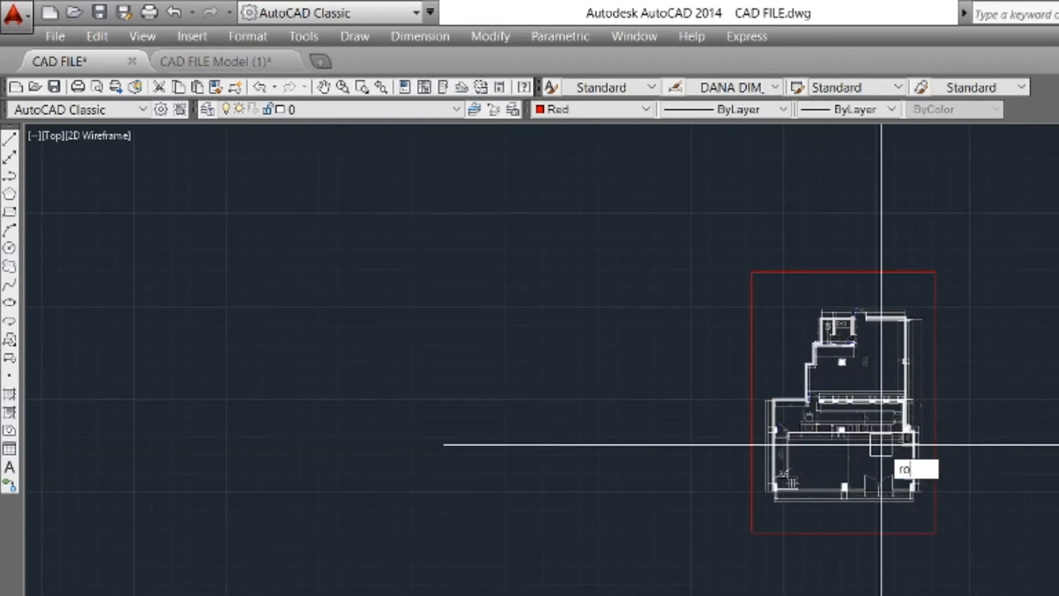
key(Return)
click(969, 255)
click(913, 303)
key(Return)
click(955, 318)
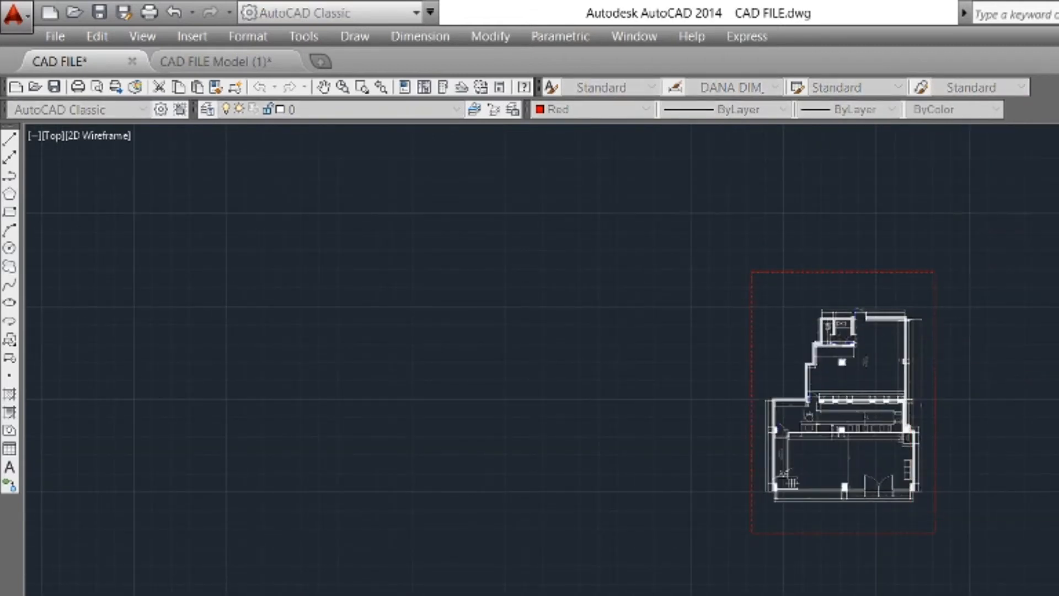
text(90)
key(Return)
Draw a vertical 6940 line down from the upper end of the underlay's 6940 dimension beside the storage room.
scroll(772, 408, up, 8)
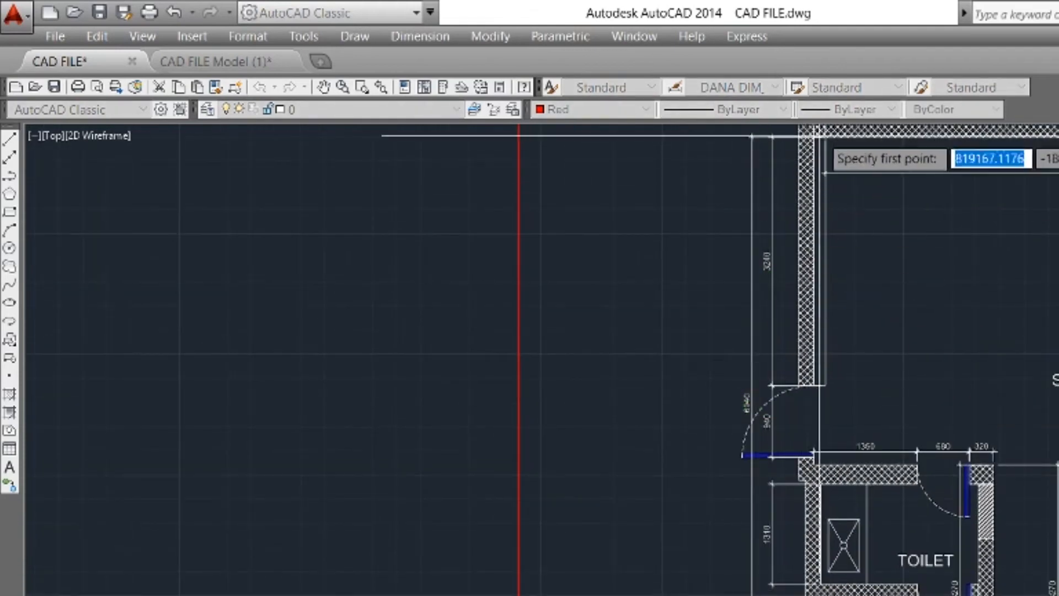
scroll(806, 149, up, 3)
click(803, 149)
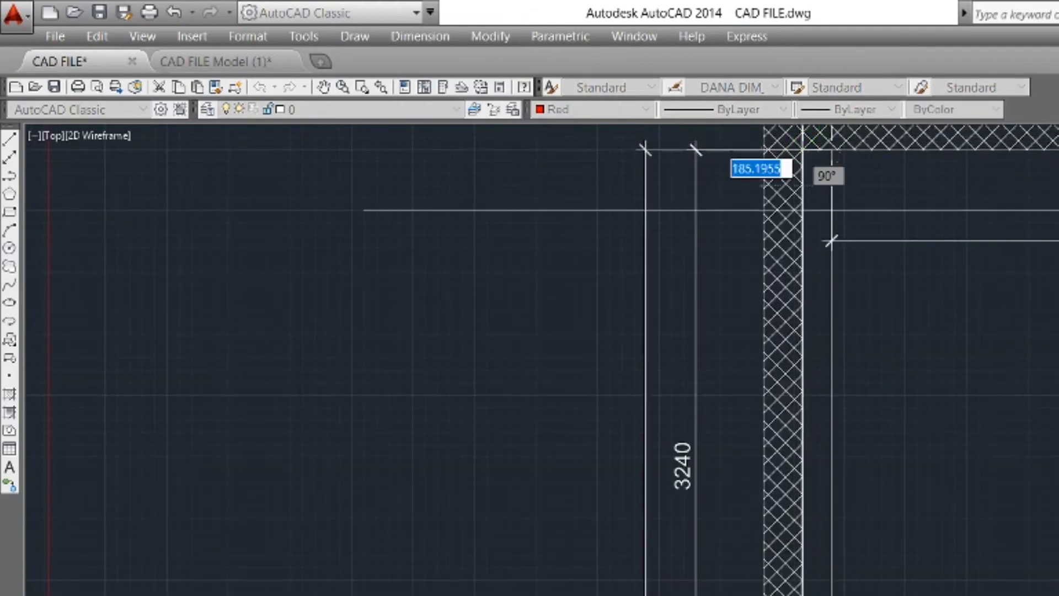
key(Escape)
key(space)
click(674, 150)
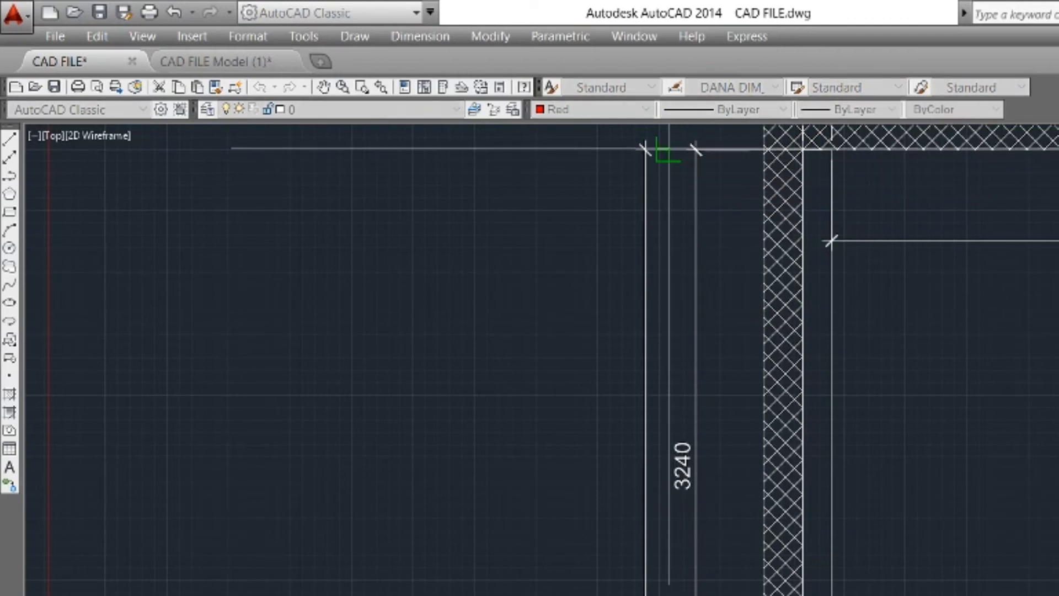
text(694)
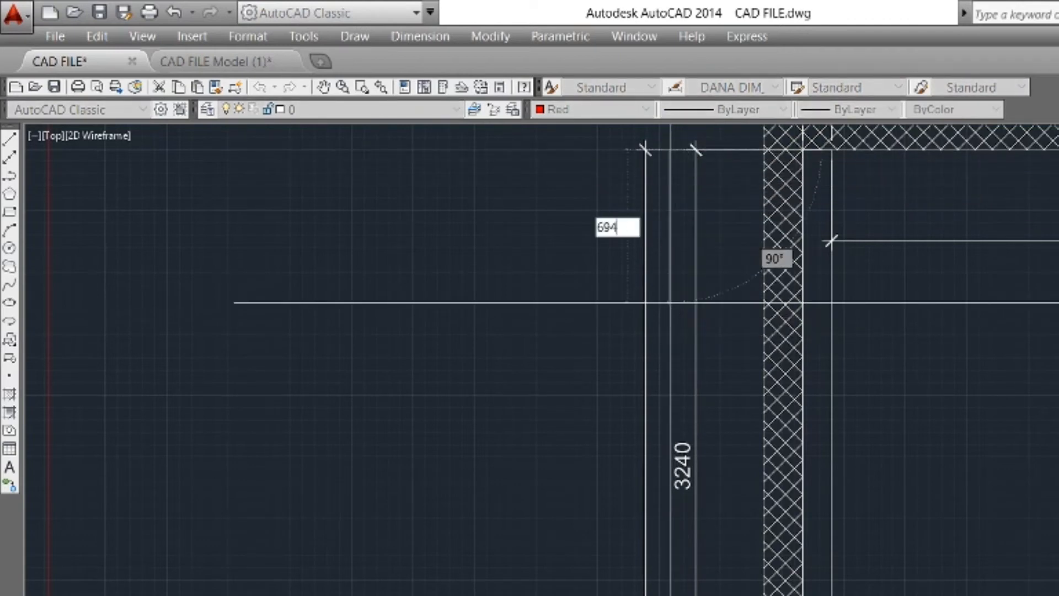
key(Return)
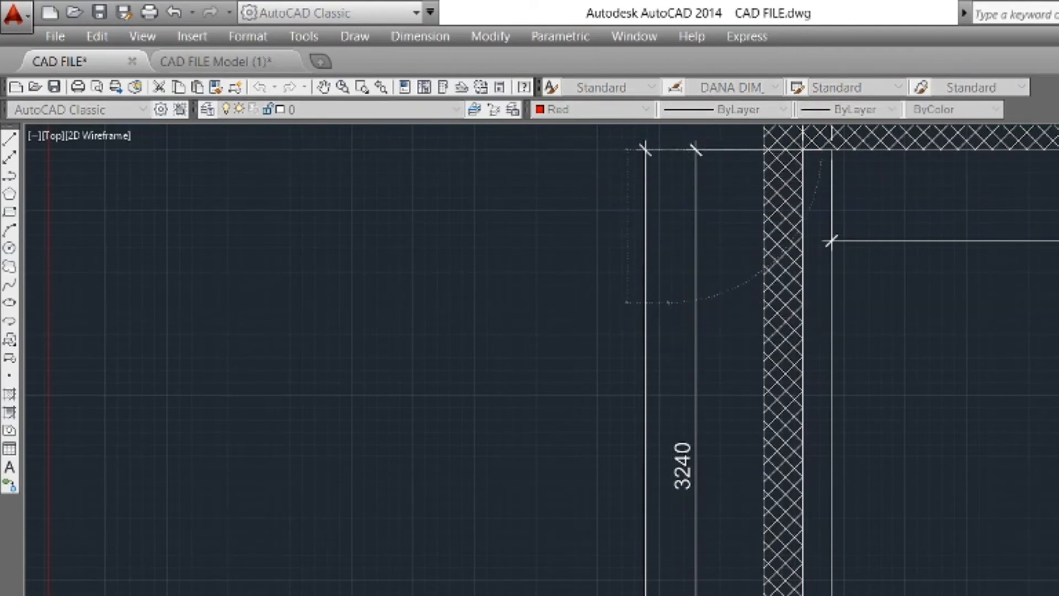
right_click(720, 302)
click(740, 308)
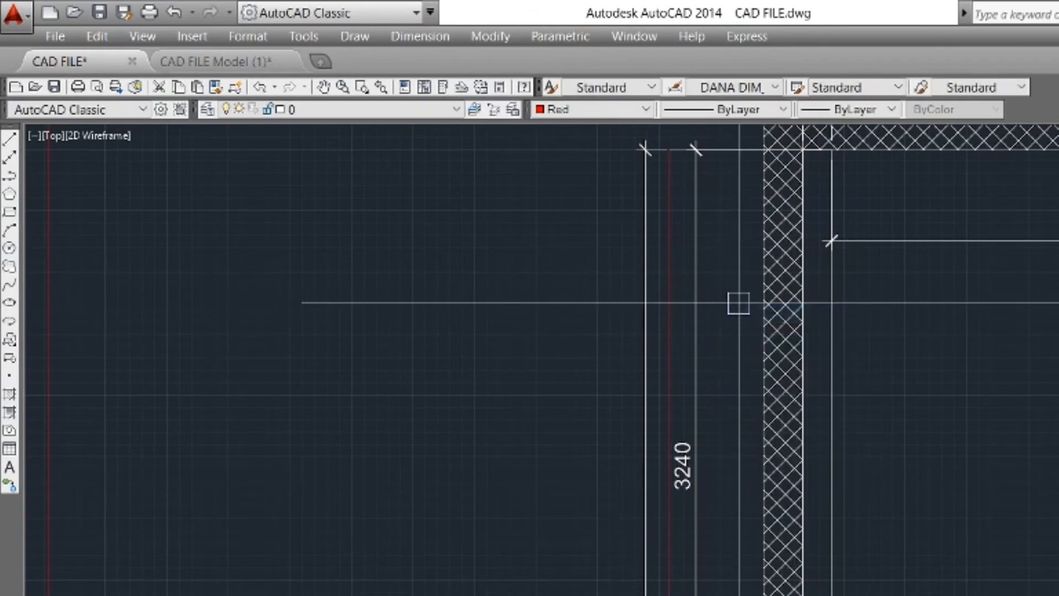
Scale the PDF underlay by reference, using the ends of its 6940 dimension as reference length and the drawn line as new length.
text(s)
key(Return)
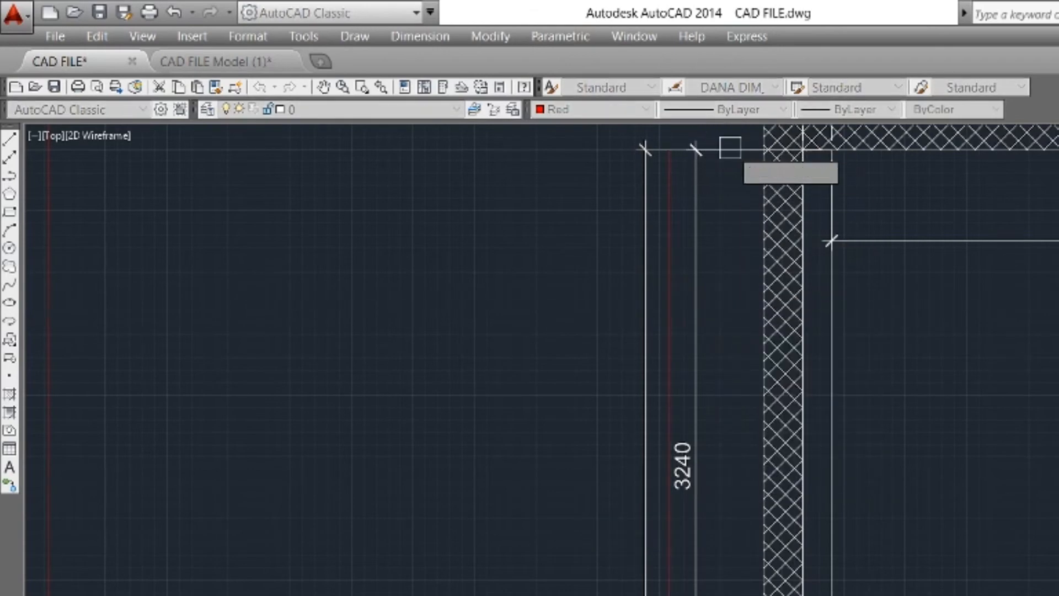
scroll(751, 279, down, 2)
scroll(884, 243, down, 3)
scroll(742, 235, up, 10)
scroll(938, 197, up, 1)
middle_drag(937, 196, 427, 217)
key(Return)
click(706, 230)
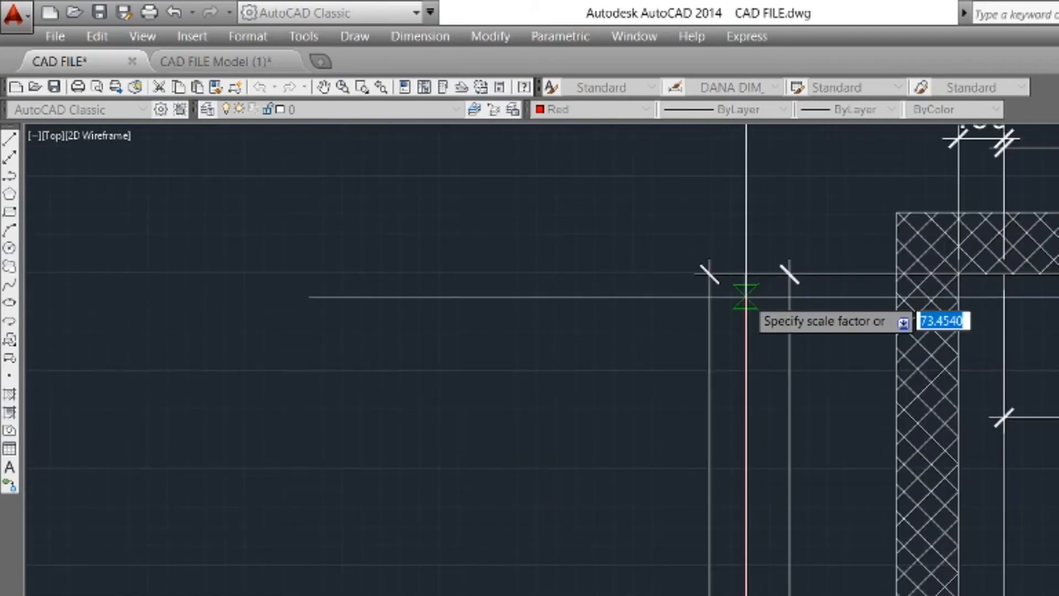
key(Return)
click(747, 274)
scroll(794, 256, down, 2)
scroll(811, 276, down, 3)
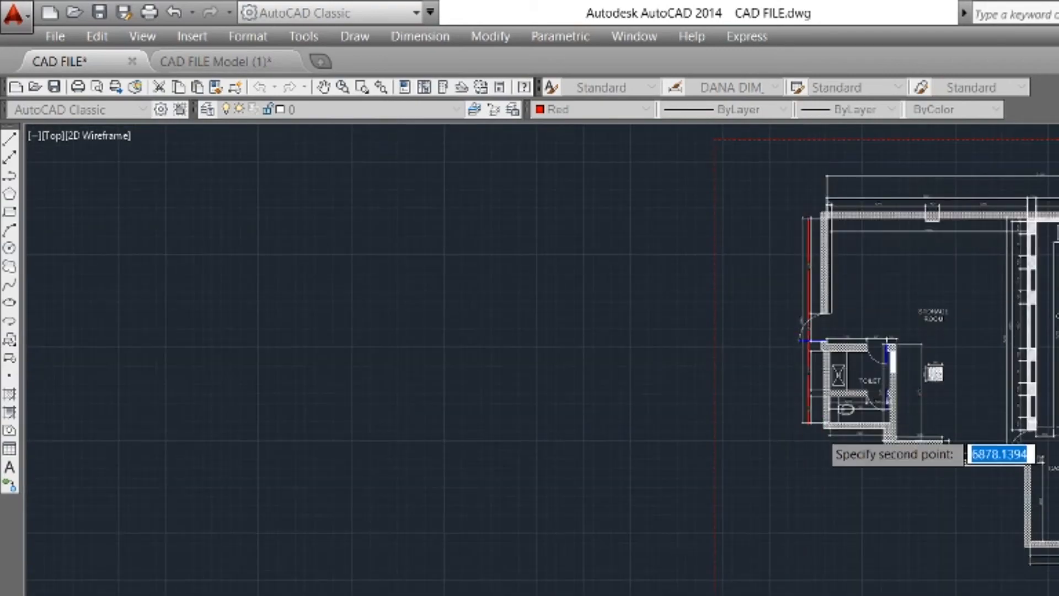
scroll(822, 382, up, 5)
scroll(821, 382, up, 6)
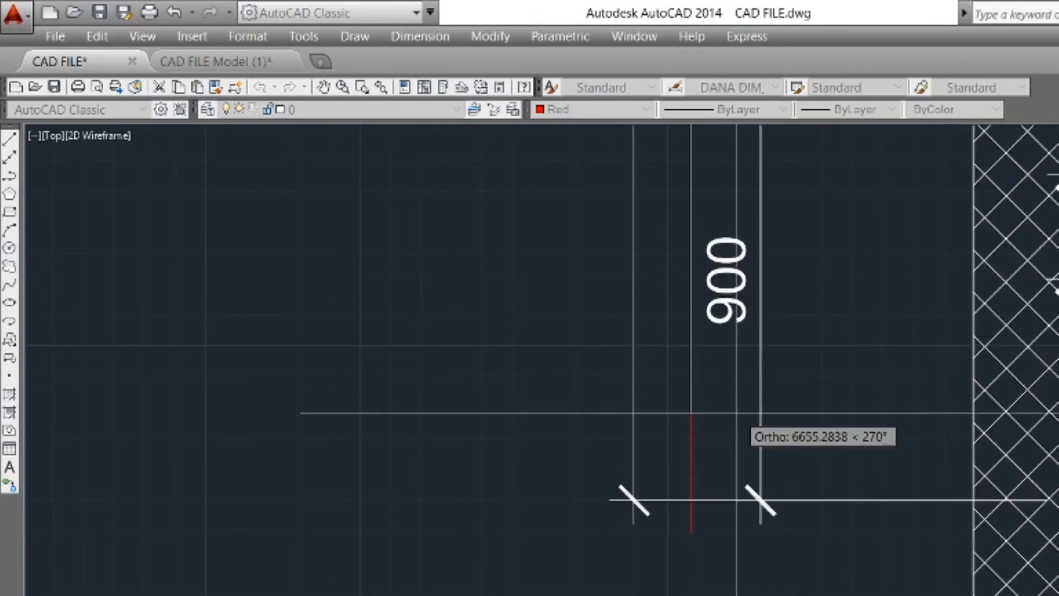
click(724, 383)
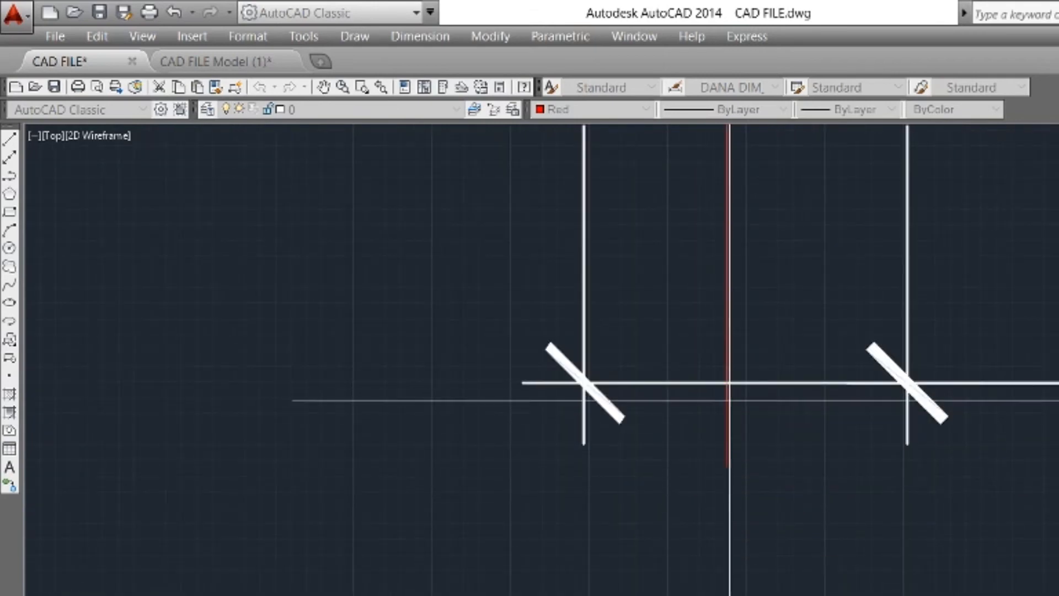
Dimension the storage room's upper wall segment between the ticks of the underlay's 3200 dimension, placing the dimension just below that label.
scroll(726, 470, down, 4)
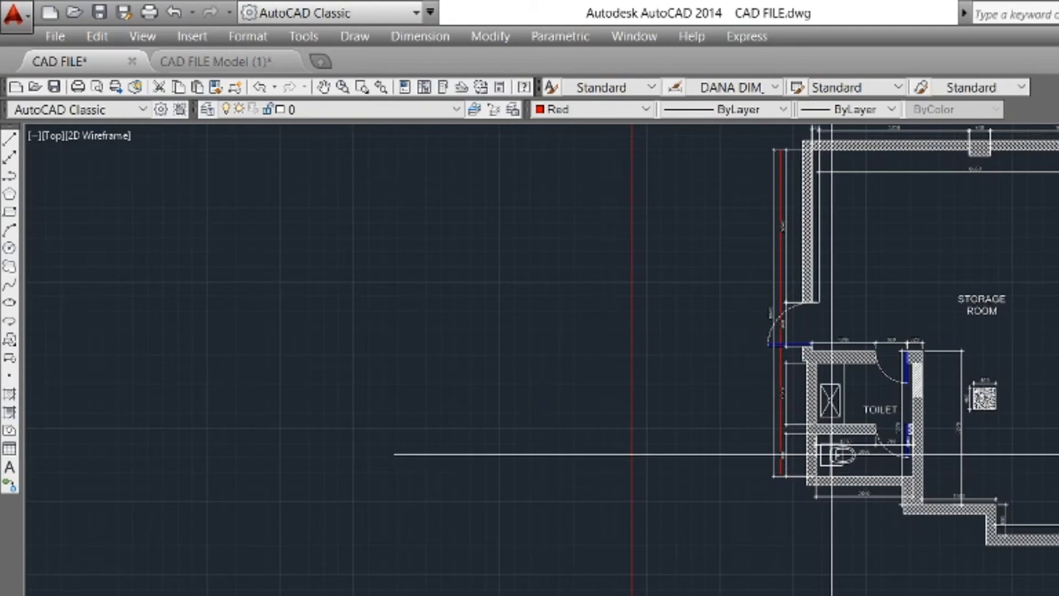
key(Return)
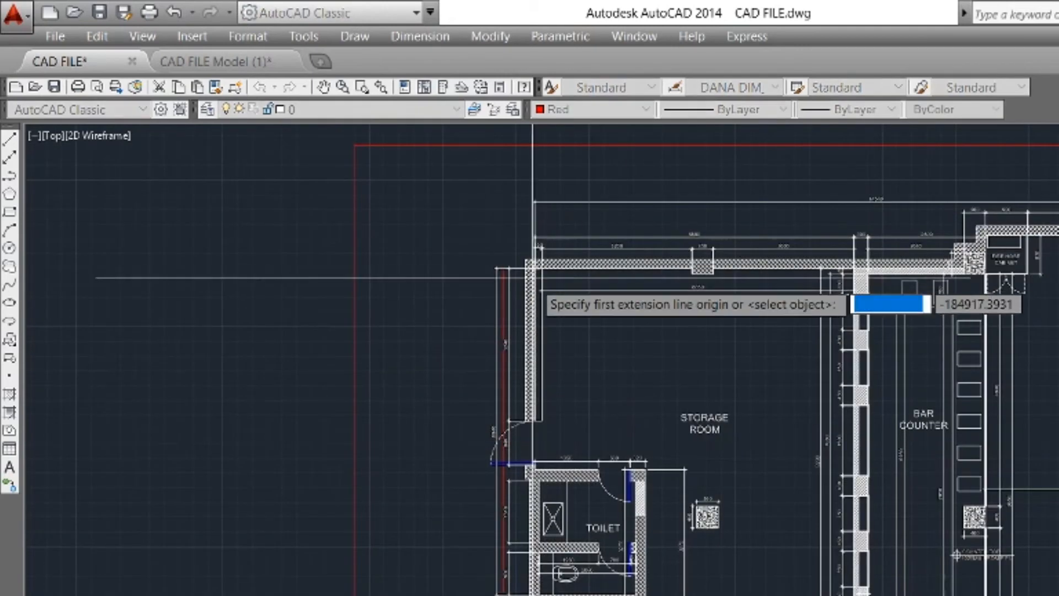
scroll(532, 270, up, 5)
scroll(549, 215, up, 6)
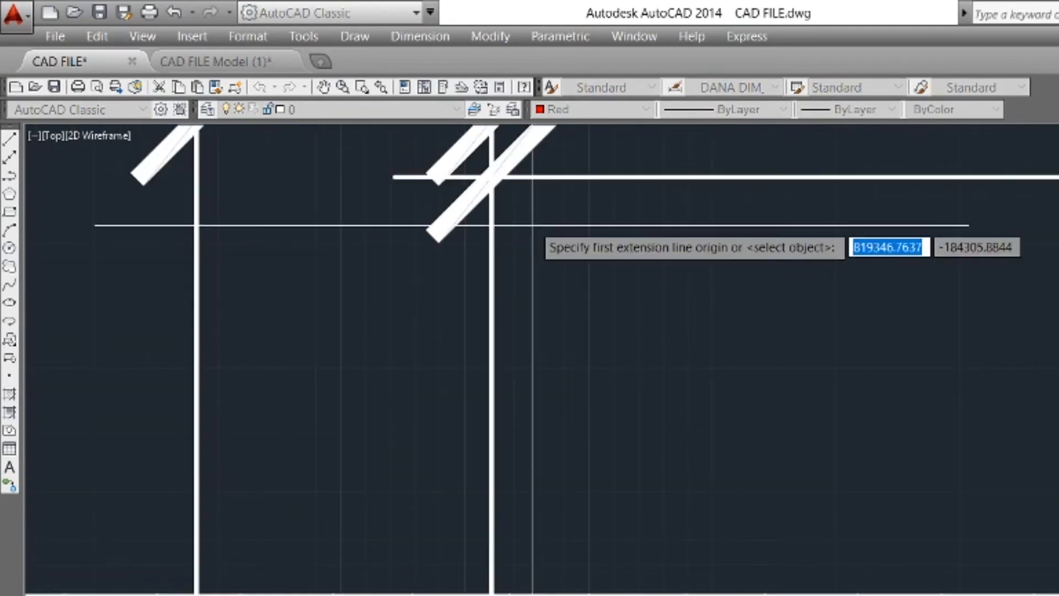
click(488, 176)
scroll(522, 336, down, 5)
middle_drag(1058, 278, 303, 331)
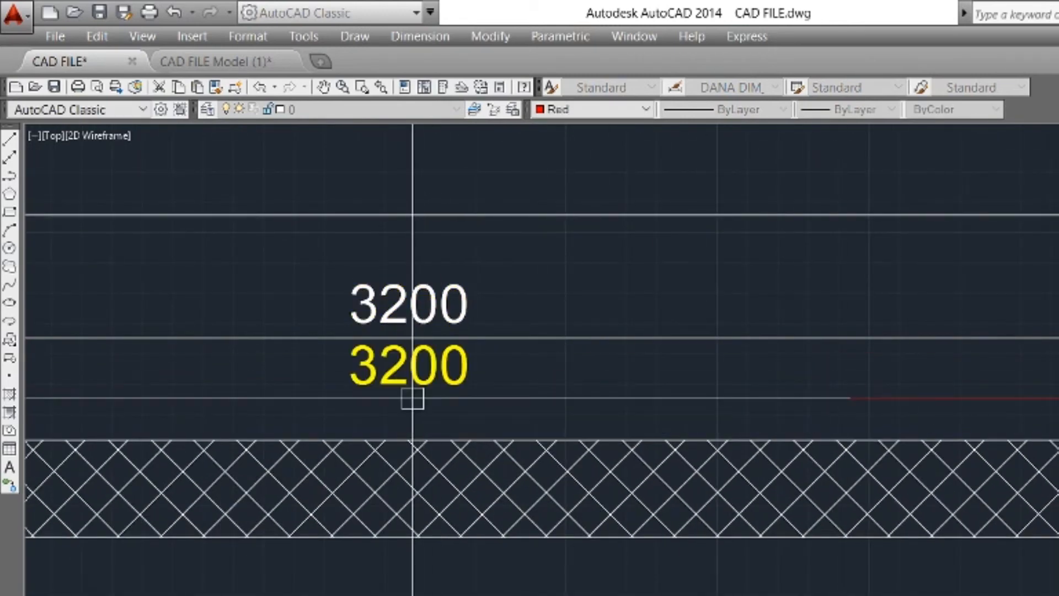
Dimension the width of the upper wall's projection on the underlay, placing the dimension just above the 450 label.
scroll(728, 381, down, 3)
middle_drag(728, 381, 605, 397)
key(Return)
scroll(940, 392, up, 2)
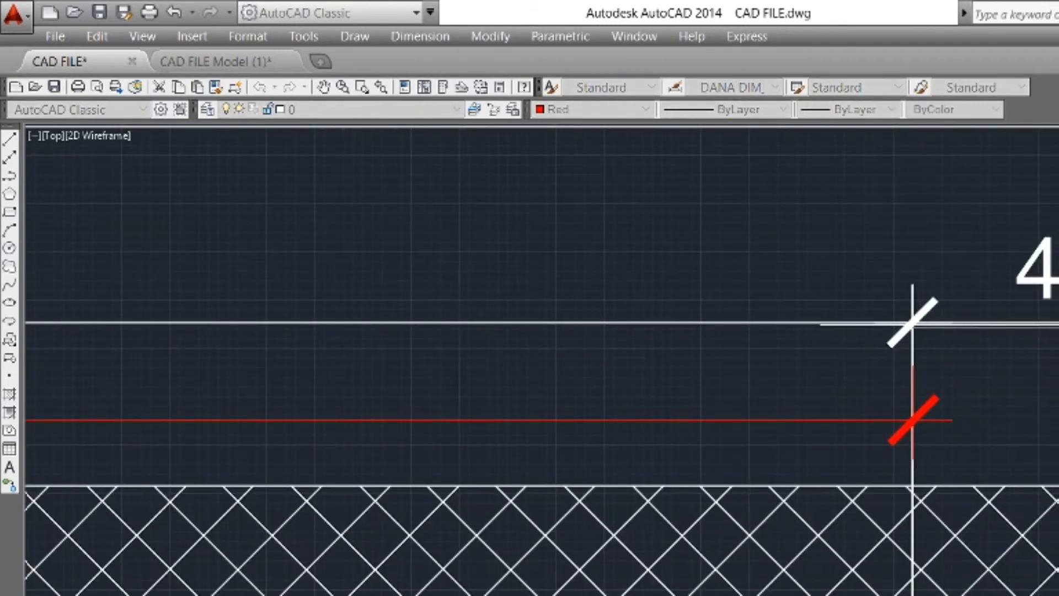
scroll(913, 270, down, 3)
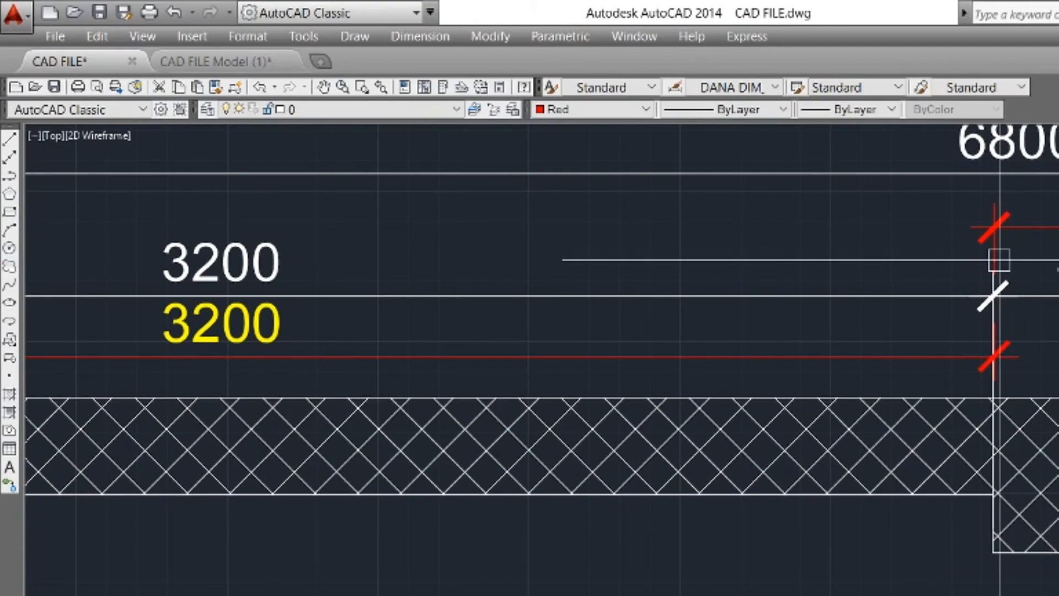
scroll(1021, 255, down, 2)
scroll(1034, 256, up, 2)
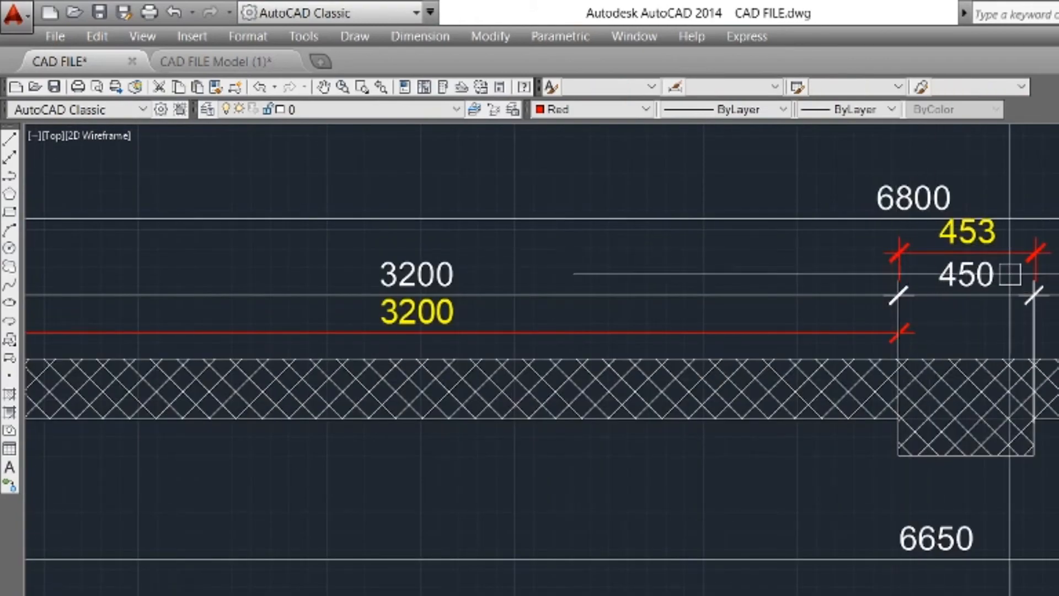
scroll(1010, 274, down, 3)
middle_drag(913, 307, 582, 342)
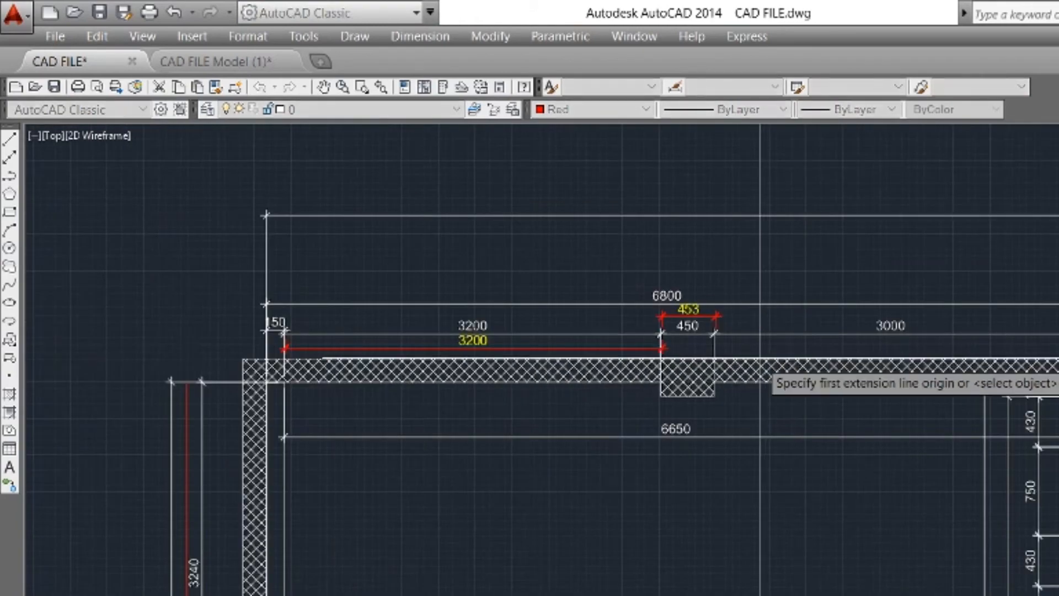
Dimension the upper wall segment between the ticks of the underlay's 3000 dimension, placing the dimension along the wall's outer edge.
scroll(695, 372, up, 2)
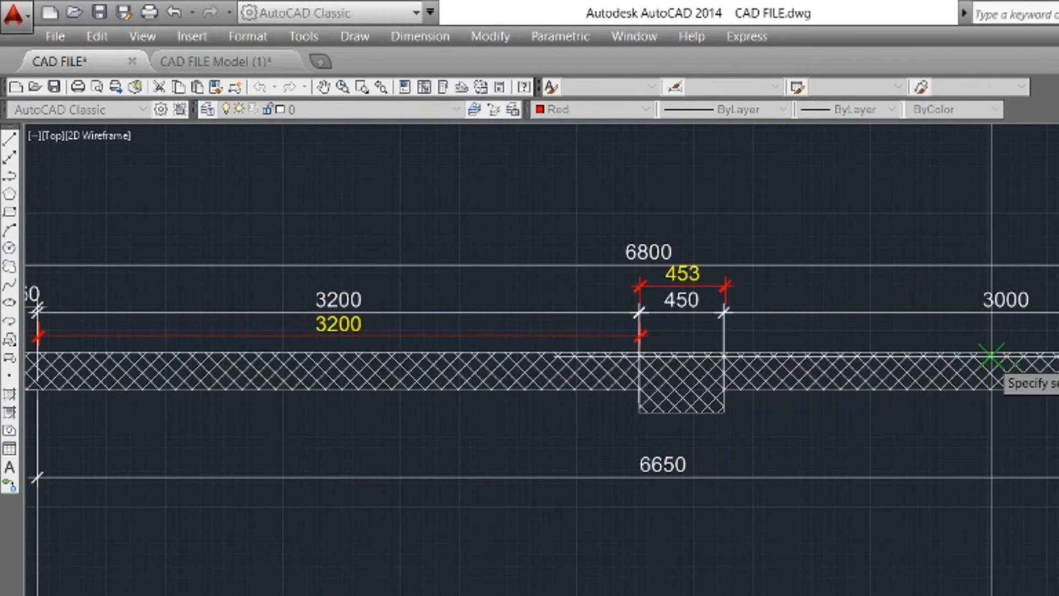
key(Escape)
scroll(732, 362, up, 4)
key(space)
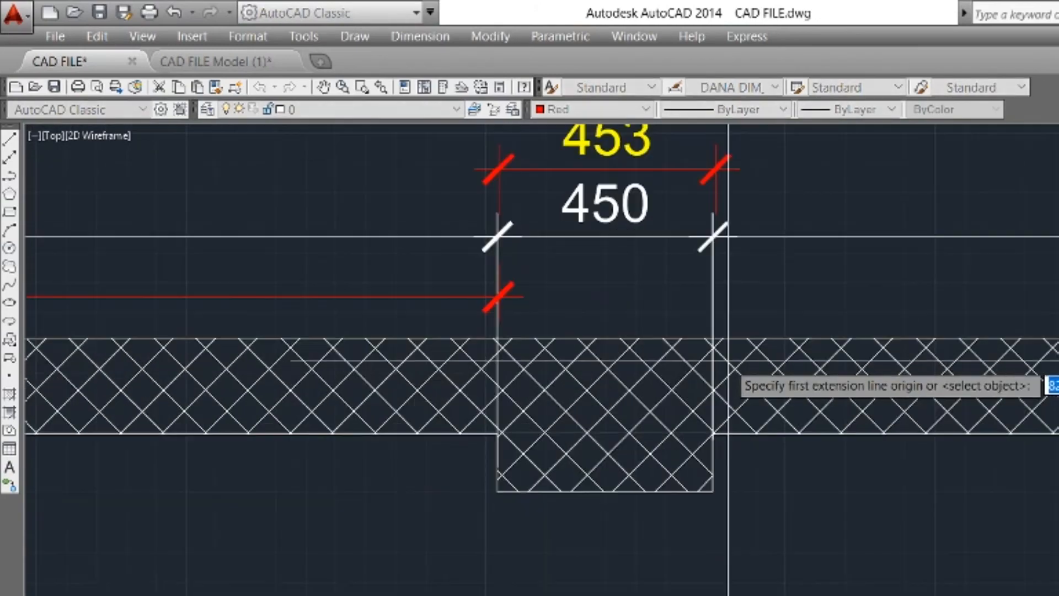
click(713, 329)
scroll(713, 329, down, 4)
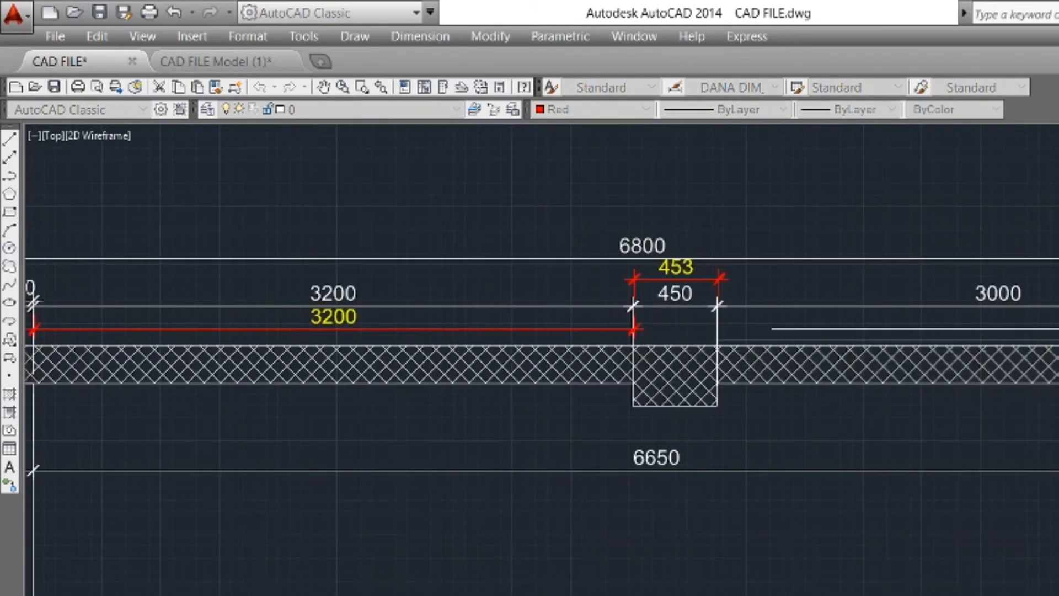
click(1014, 345)
middle_drag(1056, 336, 733, 342)
scroll(917, 337, up, 4)
Dimension the width between the ticks of the underlay's 300 dimension at the end of the 3000 segment, placing it just above the wall.
key(space)
click(875, 311)
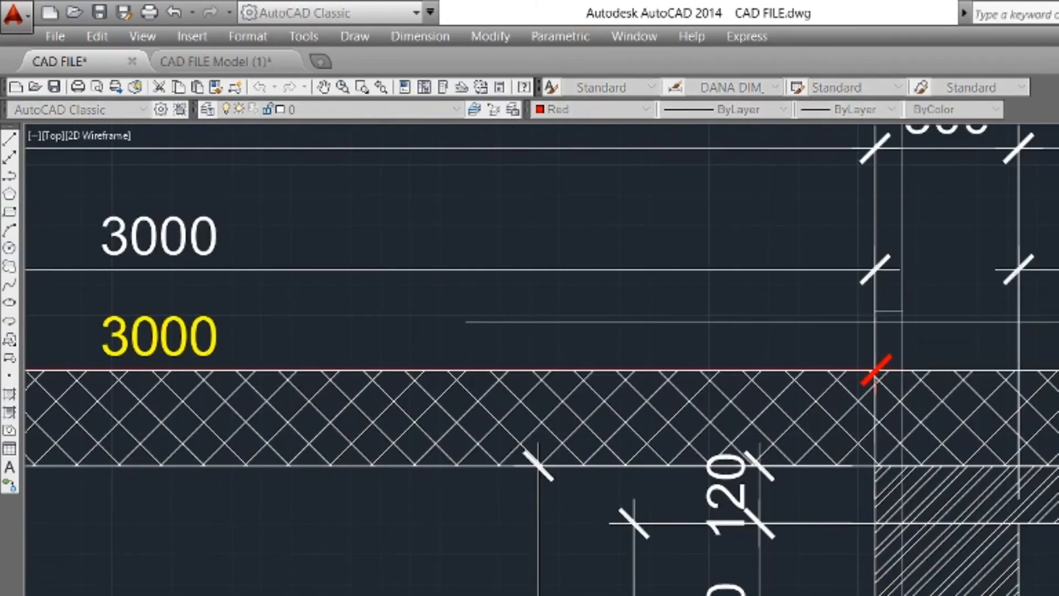
click(1018, 331)
click(960, 337)
scroll(1021, 328, down, 8)
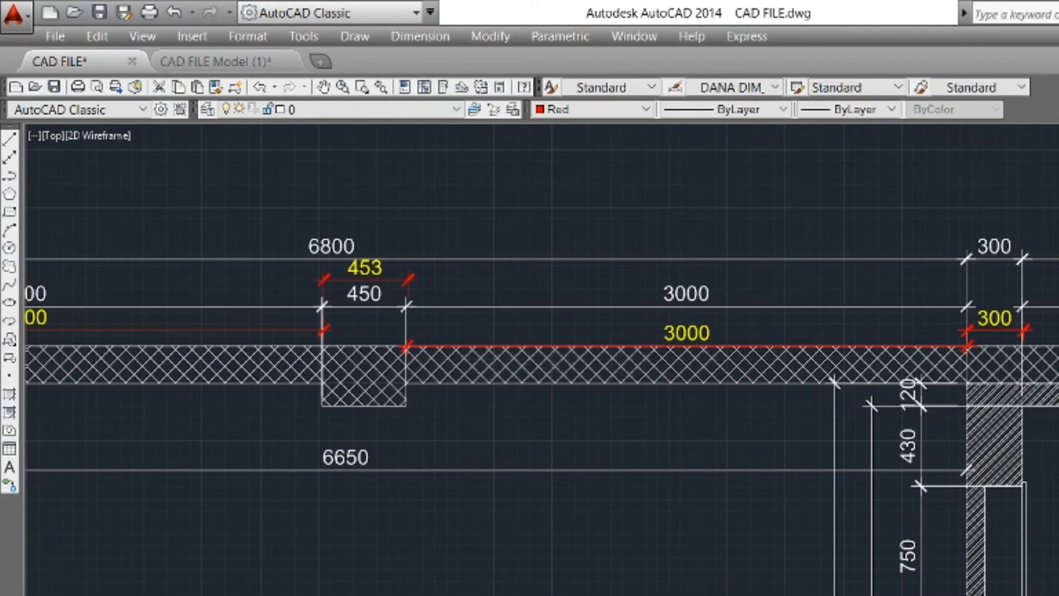
Trace the inner face of the storage room's side wall with a line from the door opening up to the inner corner.
scroll(888, 226, down, 3)
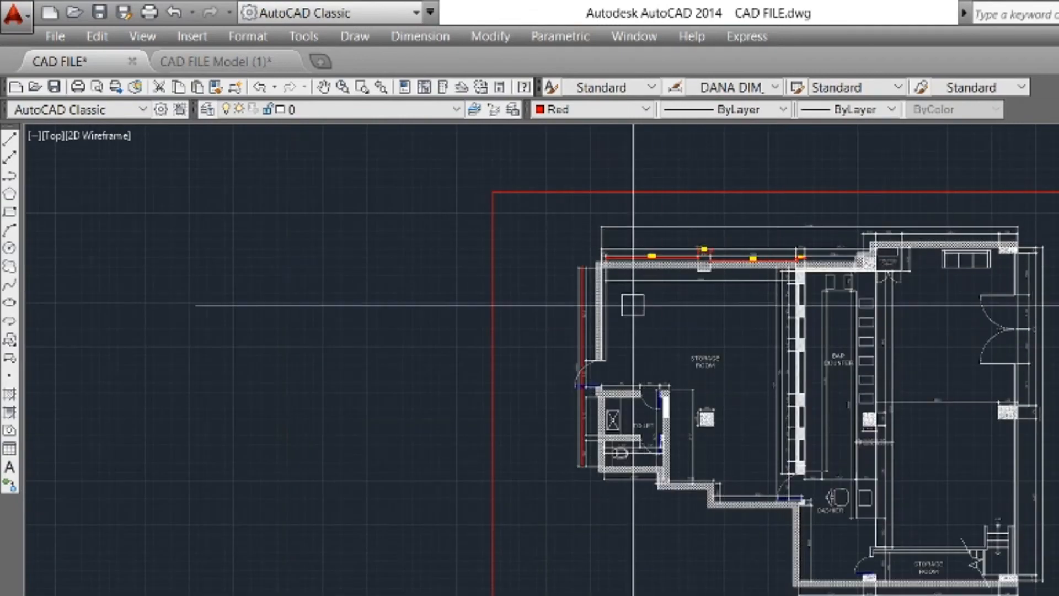
scroll(637, 221, up, 6)
middle_drag(685, 284, 690, 283)
text(l)
key(Return)
middle_drag(626, 385, 652, 218)
scroll(652, 217, down, 1)
scroll(601, 488, up, 4)
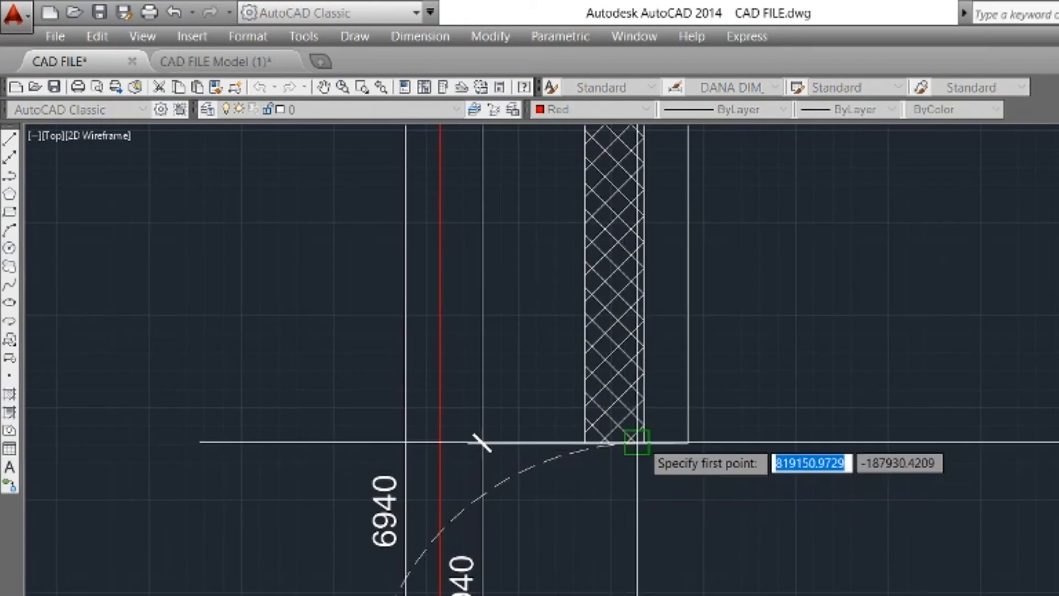
scroll(649, 444, up, 4)
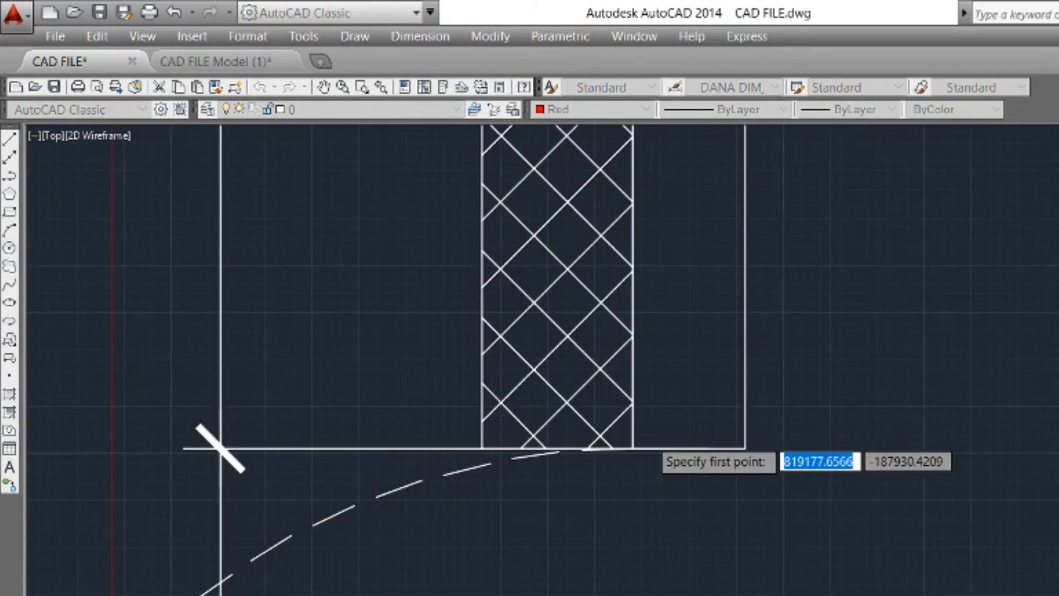
click(634, 448)
scroll(692, 550, down, 4)
scroll(697, 238, up, 1)
middle_drag(688, 351, 656, 568)
right_click(704, 356)
click(751, 372)
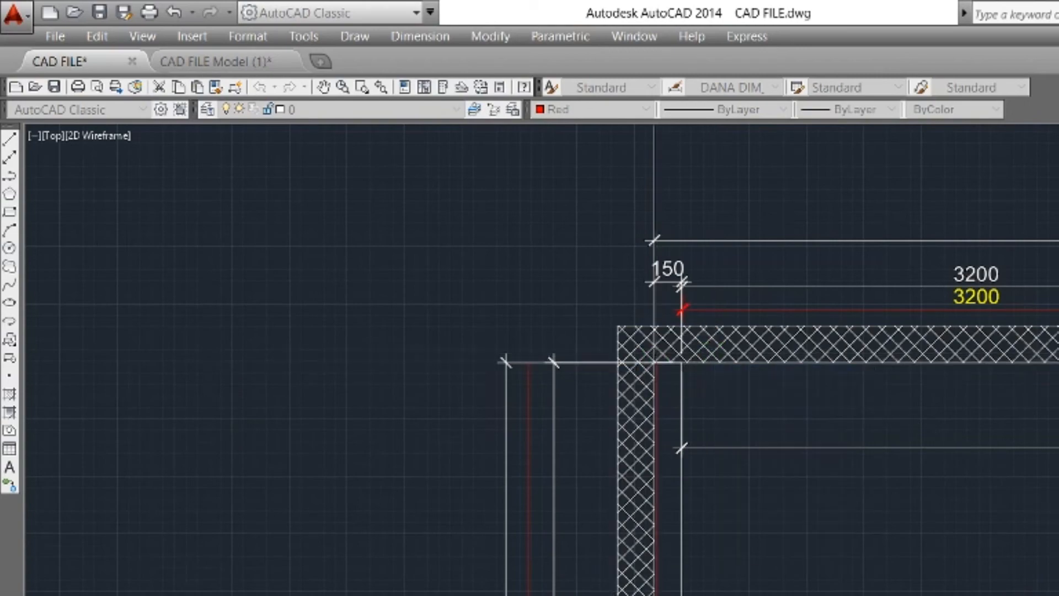
Trace the outer face of the same side wall with a line from the outer corner down to the door opening.
key(Return)
click(614, 324)
scroll(651, 303, down, 4)
scroll(662, 353, up, 5)
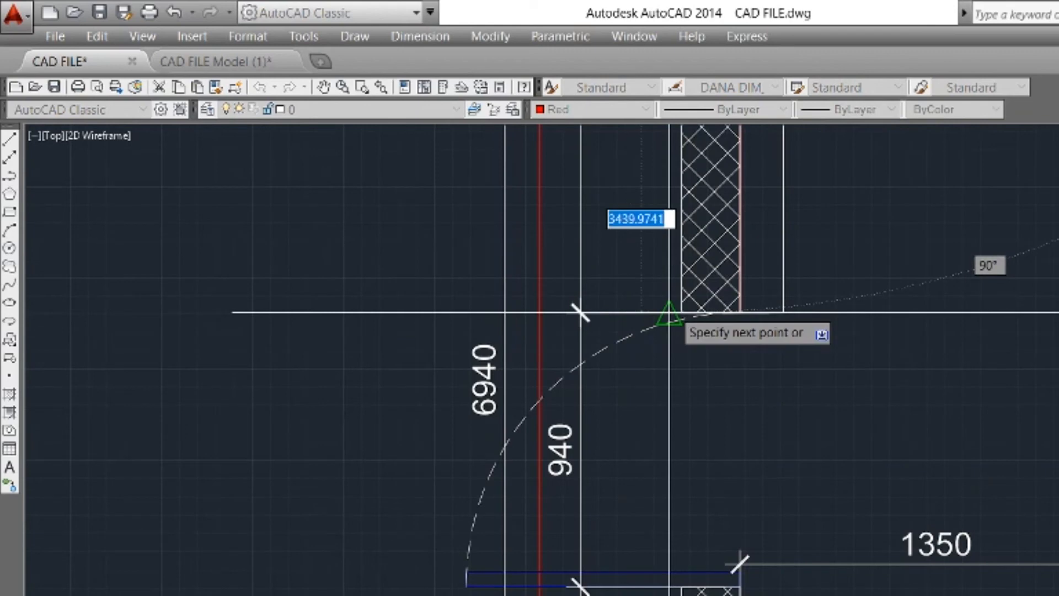
scroll(669, 314, up, 4)
right_click(743, 235)
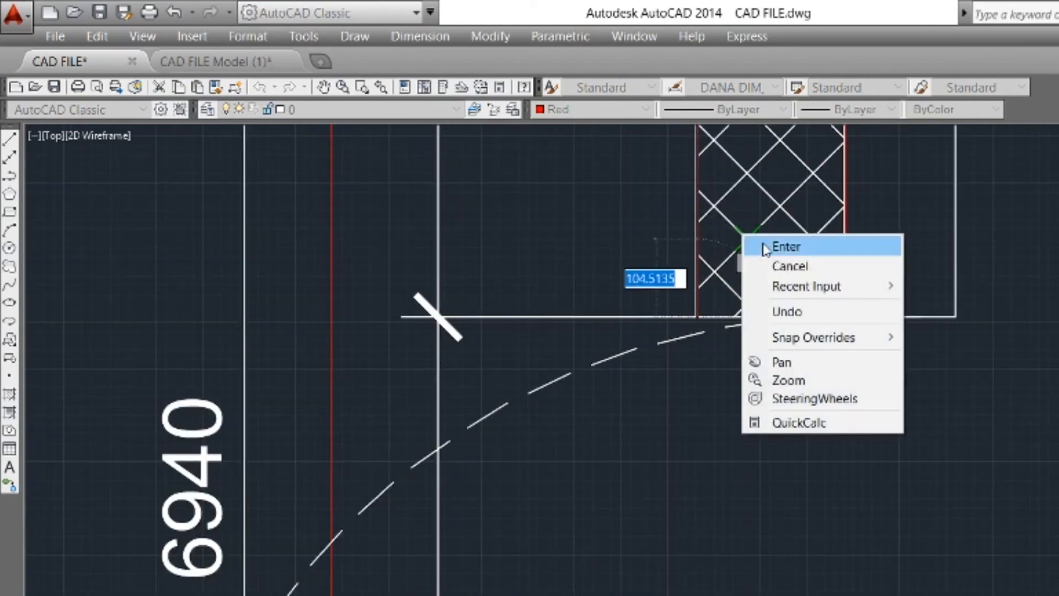
click(763, 244)
Close the wall's end at the door opening with a short line between the outer and inner face lines.
key(Return)
click(696, 317)
click(845, 317)
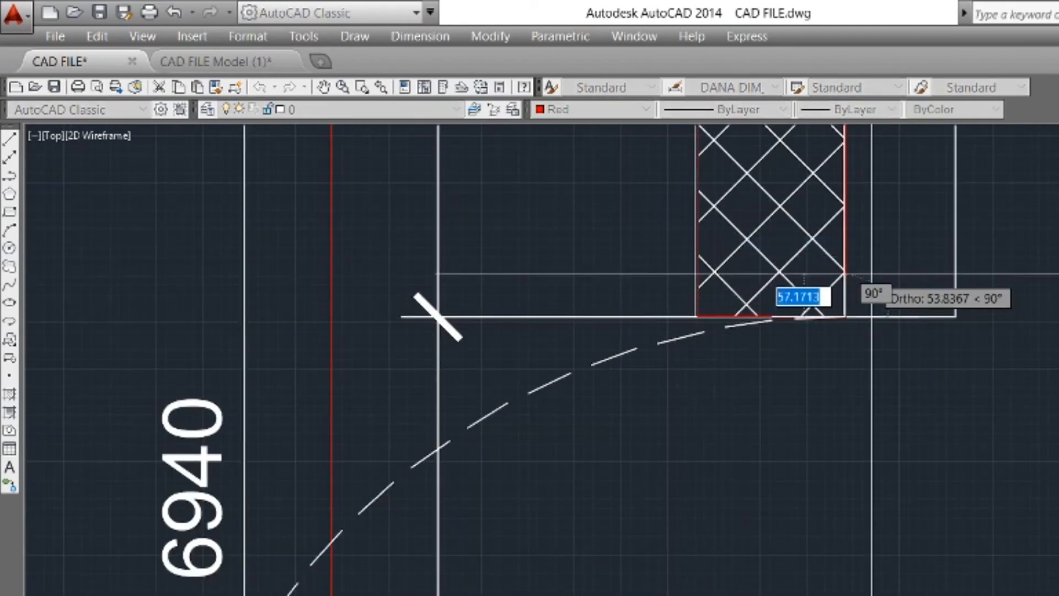
right_click(880, 285)
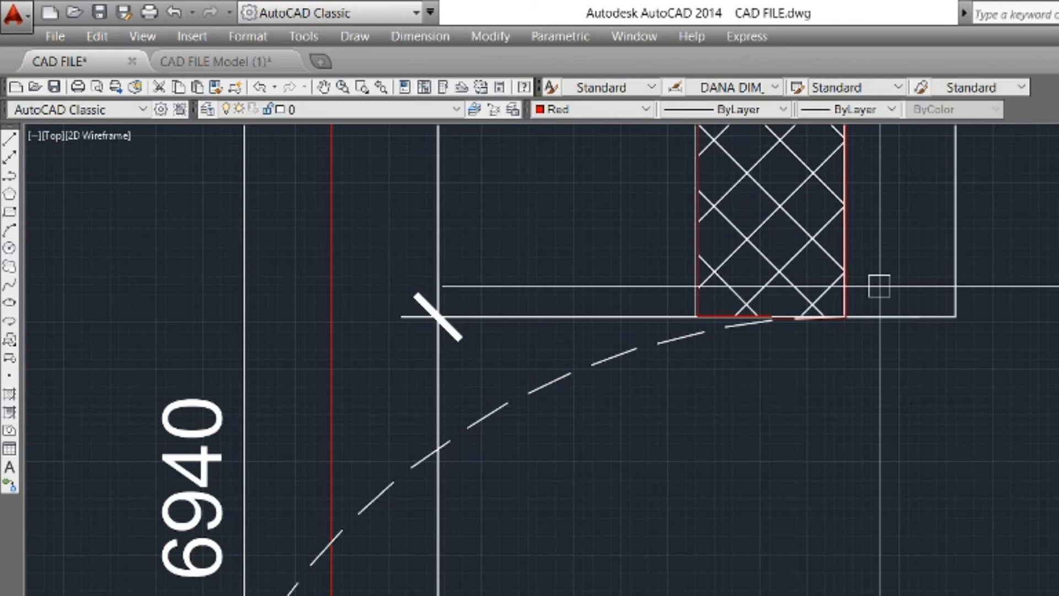
text(LTS)
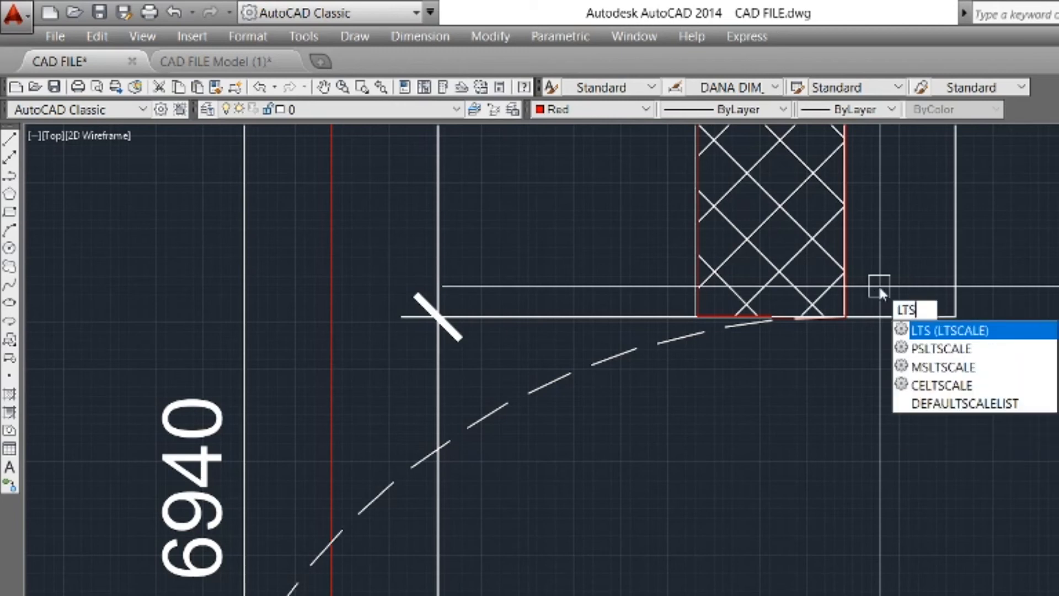
key(Return)
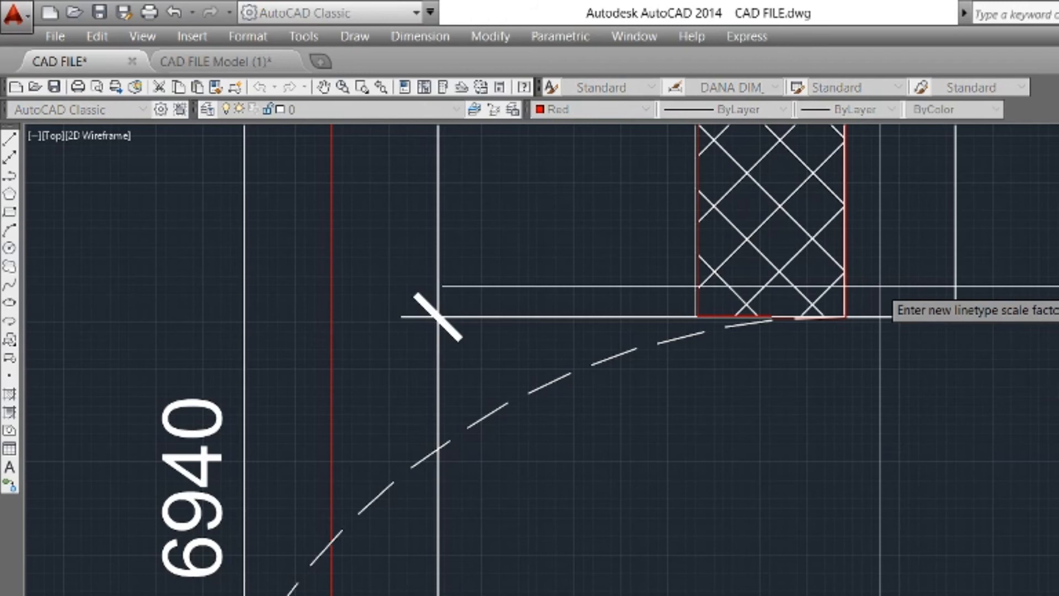
key(Return)
Turn on lineweight display and set the current lineweight to 0.60 mm.
text(LT)
key(BackSpace)
text(W)
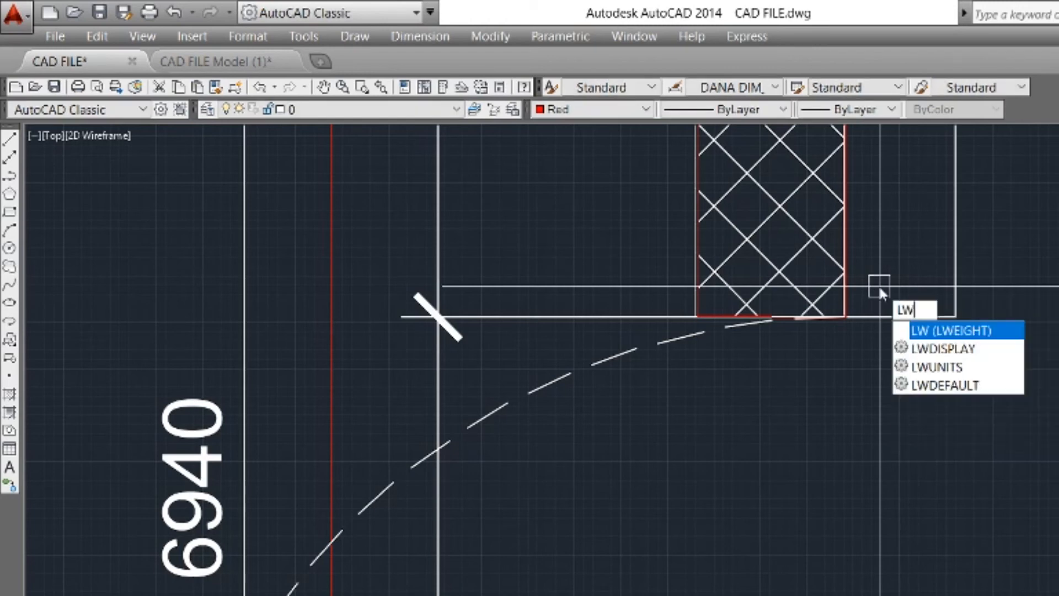
key(Return)
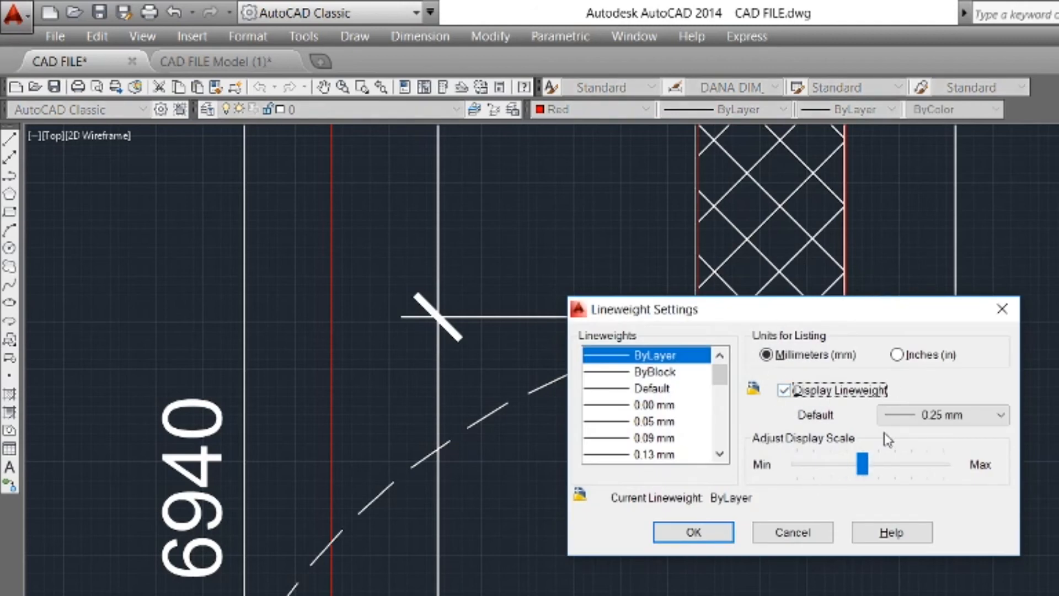
drag(721, 386, 720, 413)
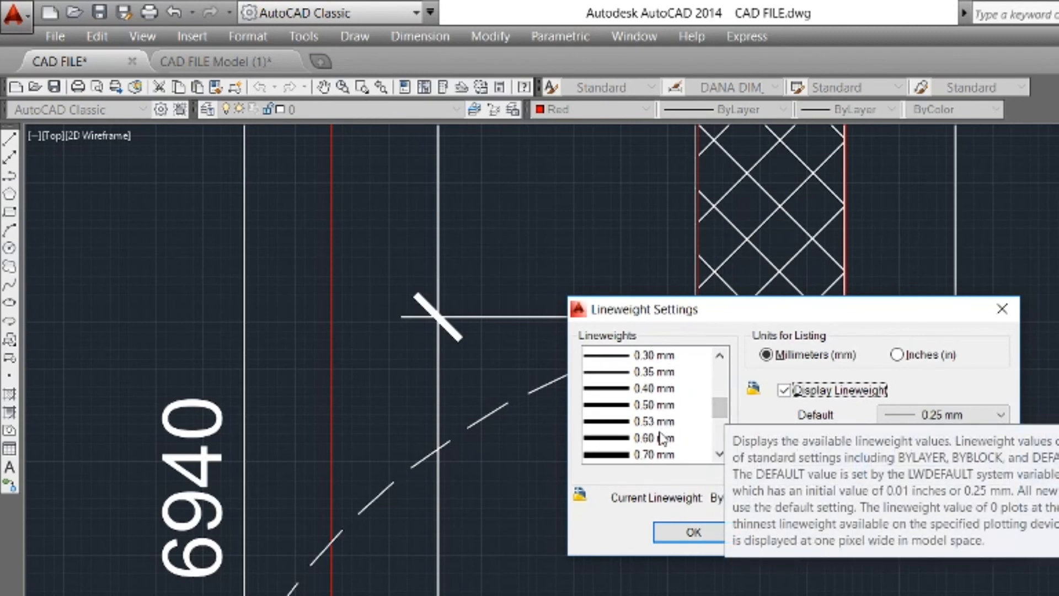
click(662, 438)
click(693, 533)
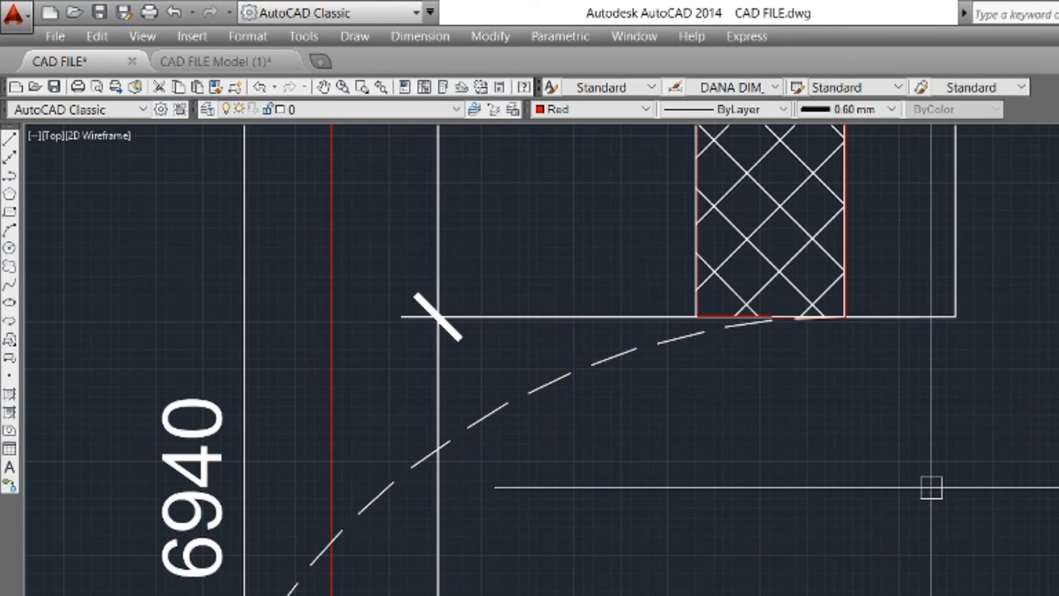
Raise the display scale in the lineweight settings close to its maximum.
scroll(932, 489, down, 4)
middle_drag(910, 485, 876, 494)
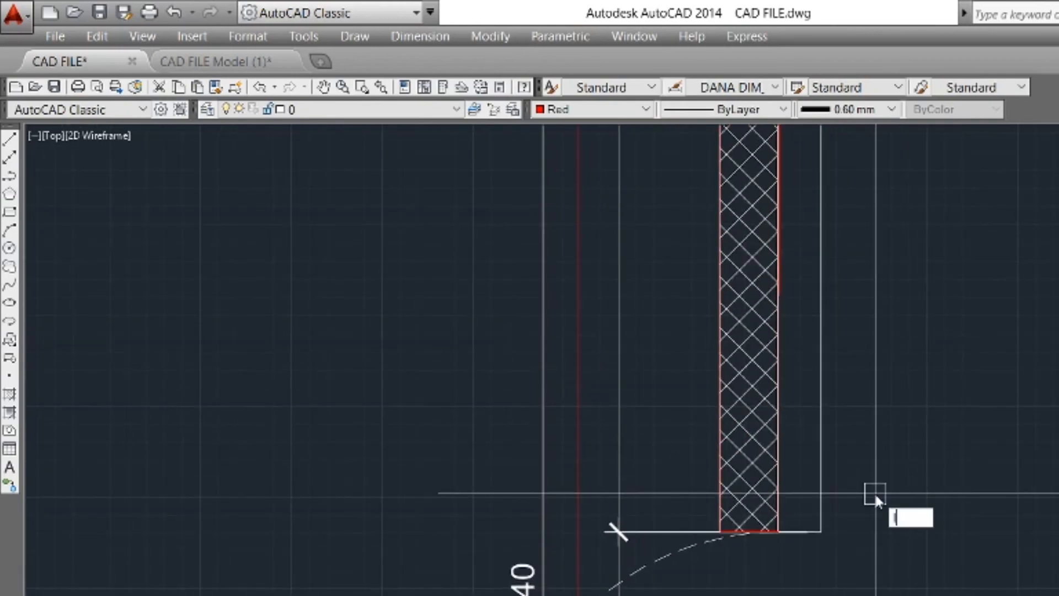
key(Return)
drag(870, 473, 934, 473)
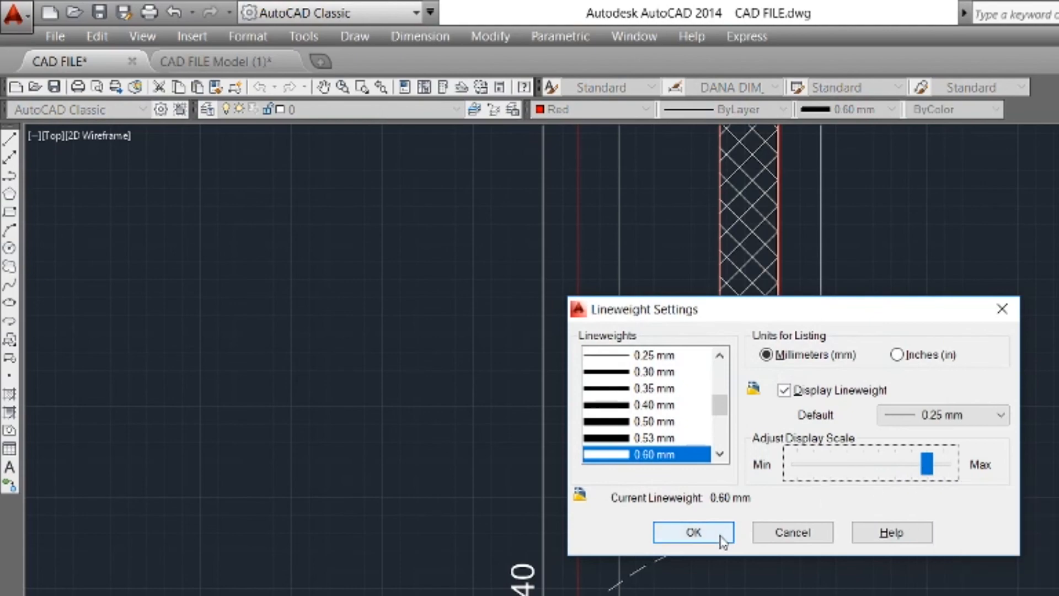
click(693, 532)
Set the lineweight of the red 6940 line beside the storage room to 0.60 mm.
scroll(617, 531, up, 10)
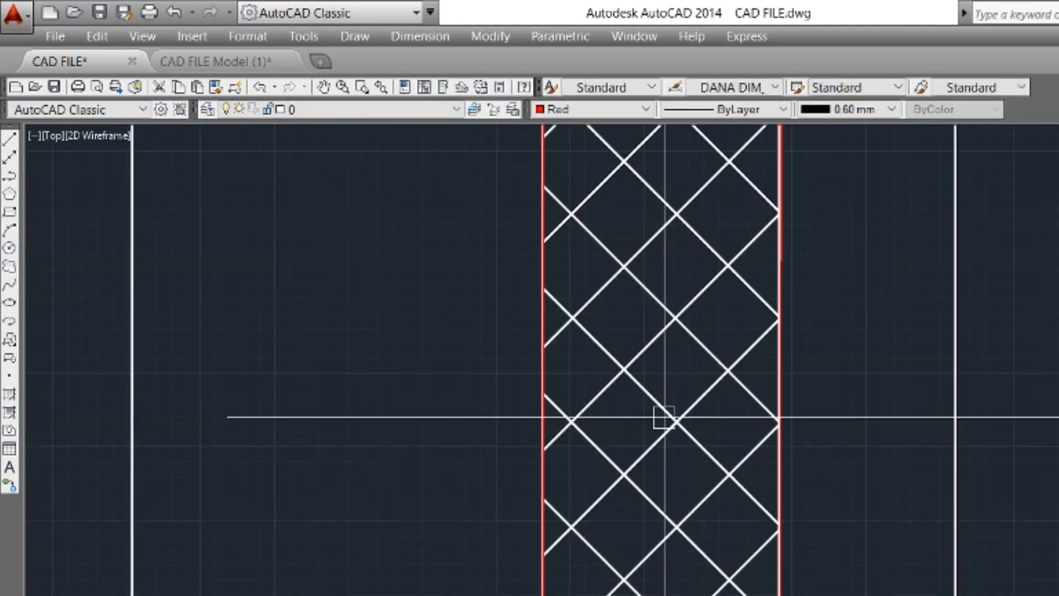
scroll(587, 485, down, 5)
scroll(674, 502, up, 8)
scroll(315, 165, up, 4)
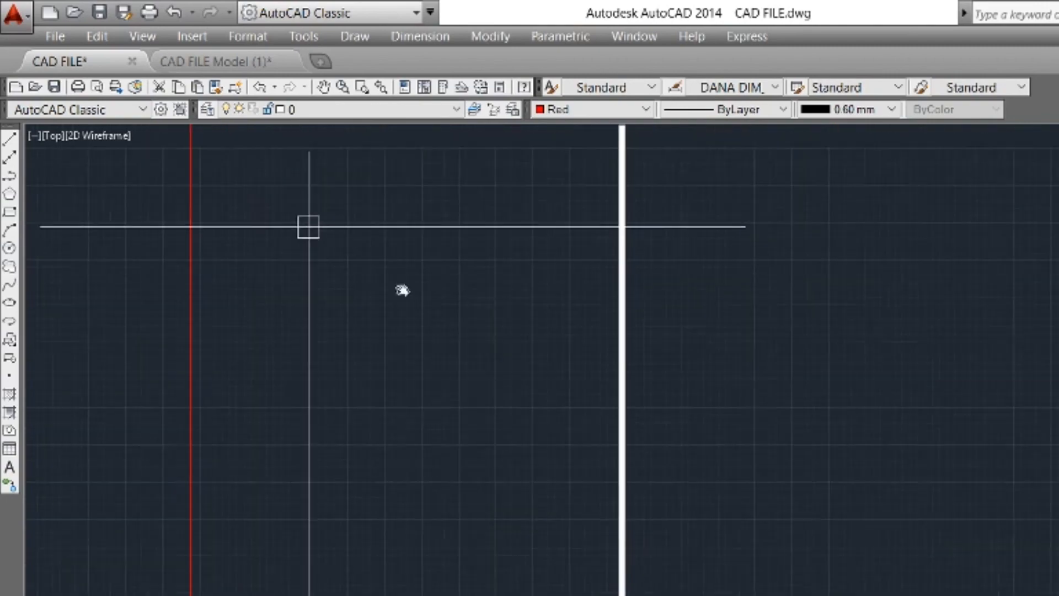
middle_drag(308, 226, 606, 412)
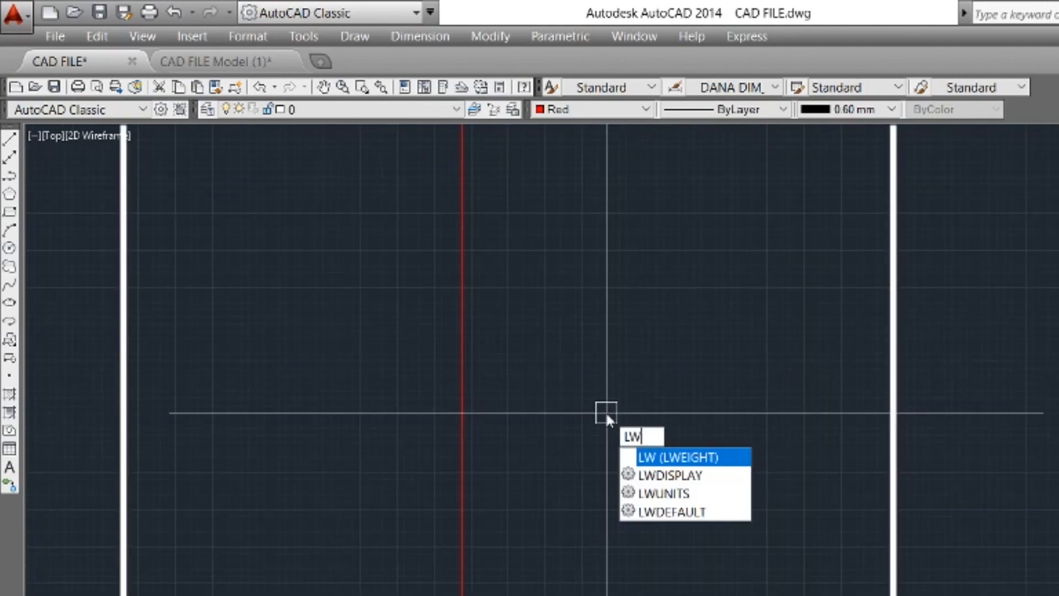
key(Escape)
click(561, 356)
click(455, 395)
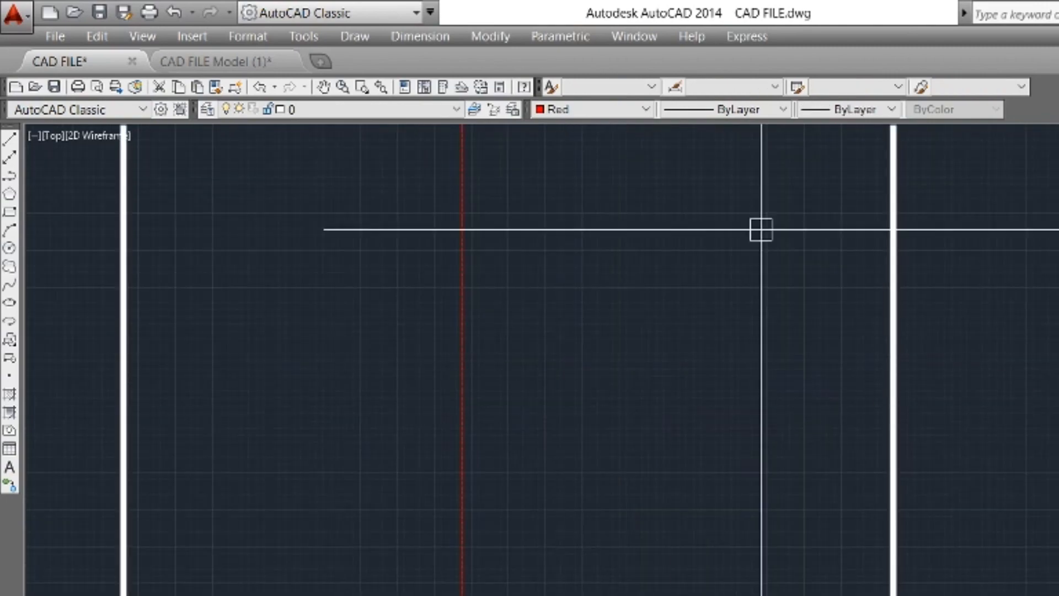
click(847, 109)
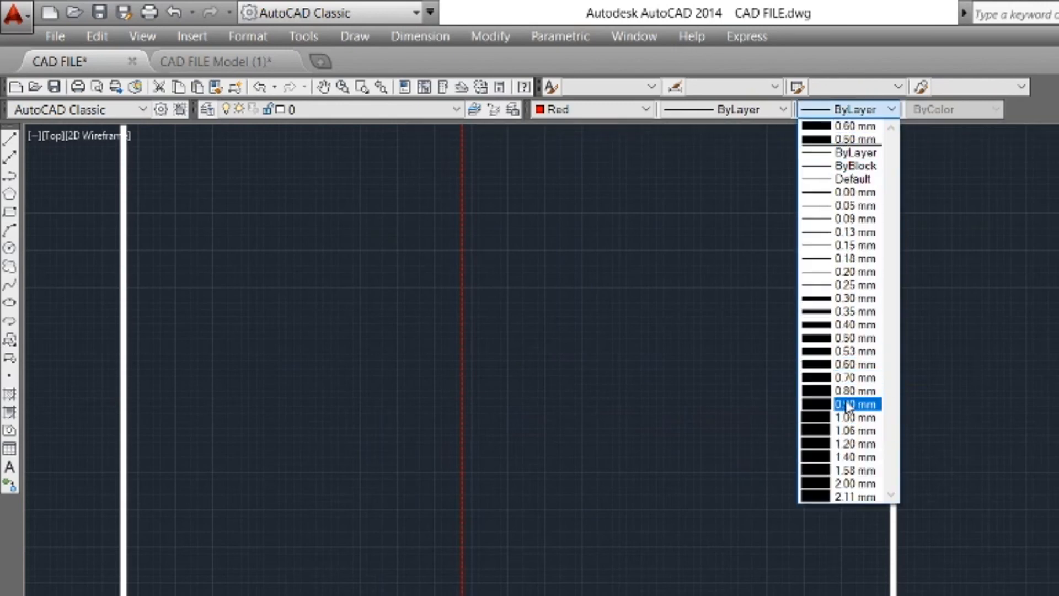
click(859, 364)
key(Escape)
Set the lineweight of the two traced face lines of the side wall to 0.50 mm.
scroll(780, 339, down, 6)
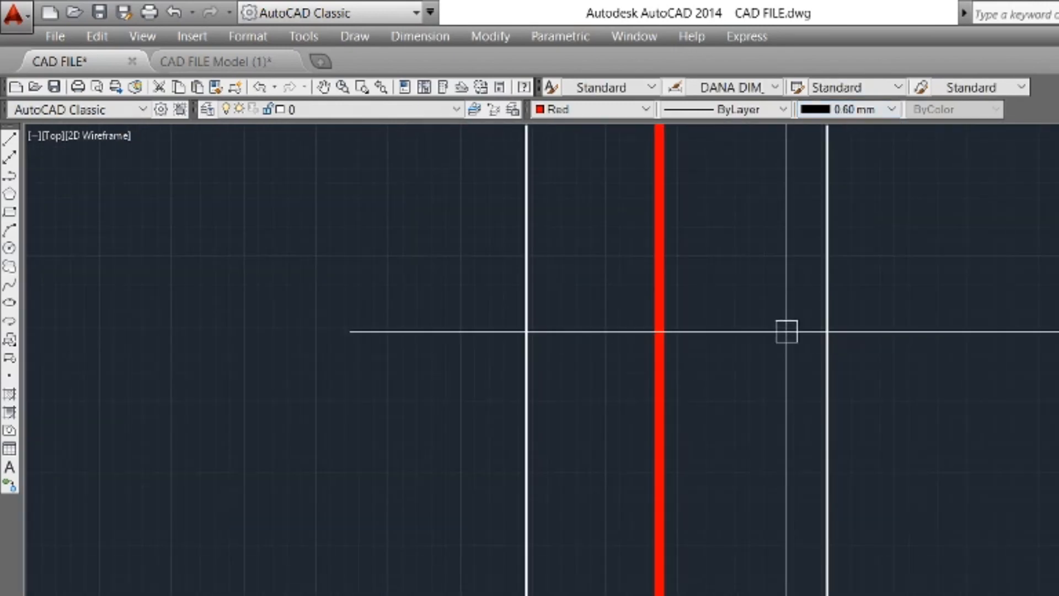
scroll(688, 277, down, 5)
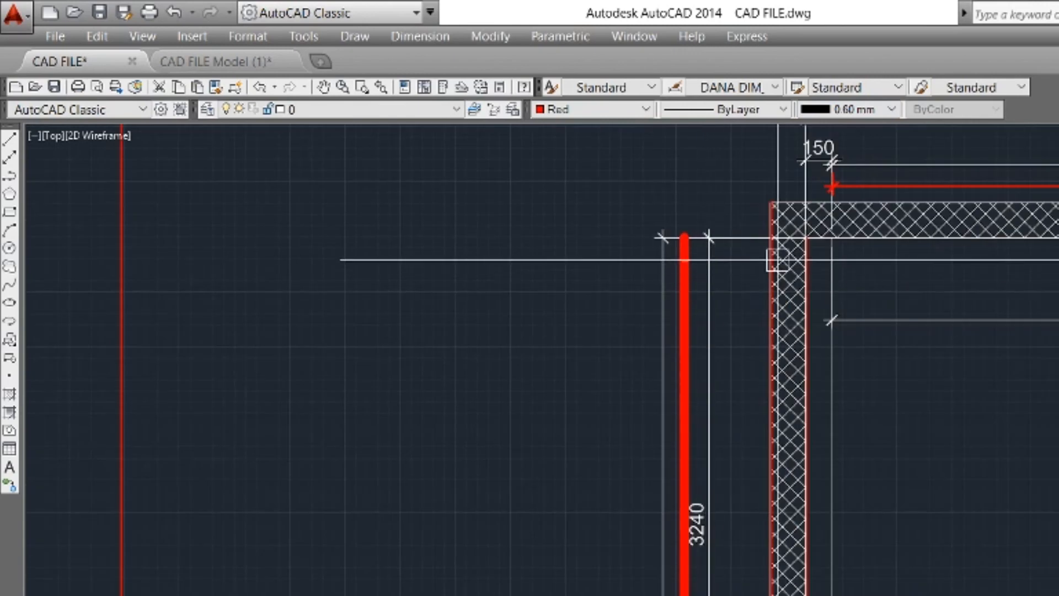
scroll(779, 174, up, 4)
scroll(780, 174, down, 2)
key(l)
key(Return)
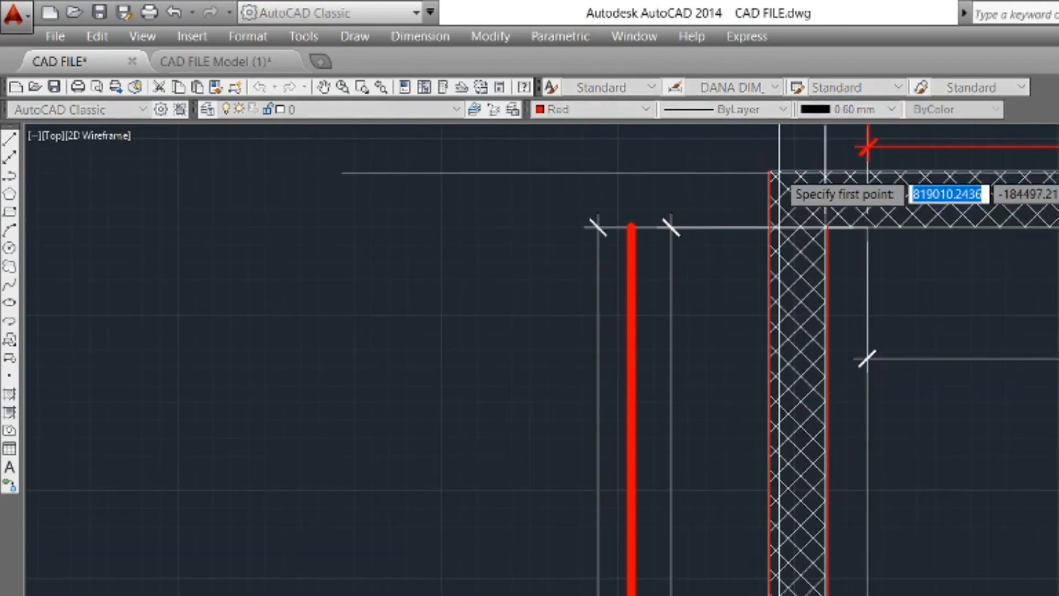
click(853, 260)
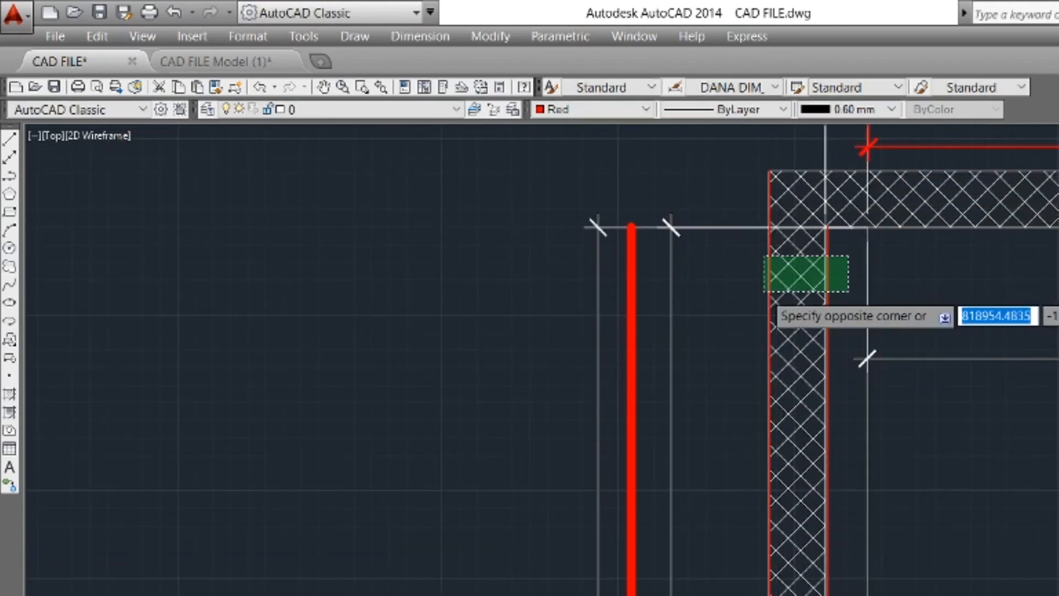
click(769, 296)
click(859, 110)
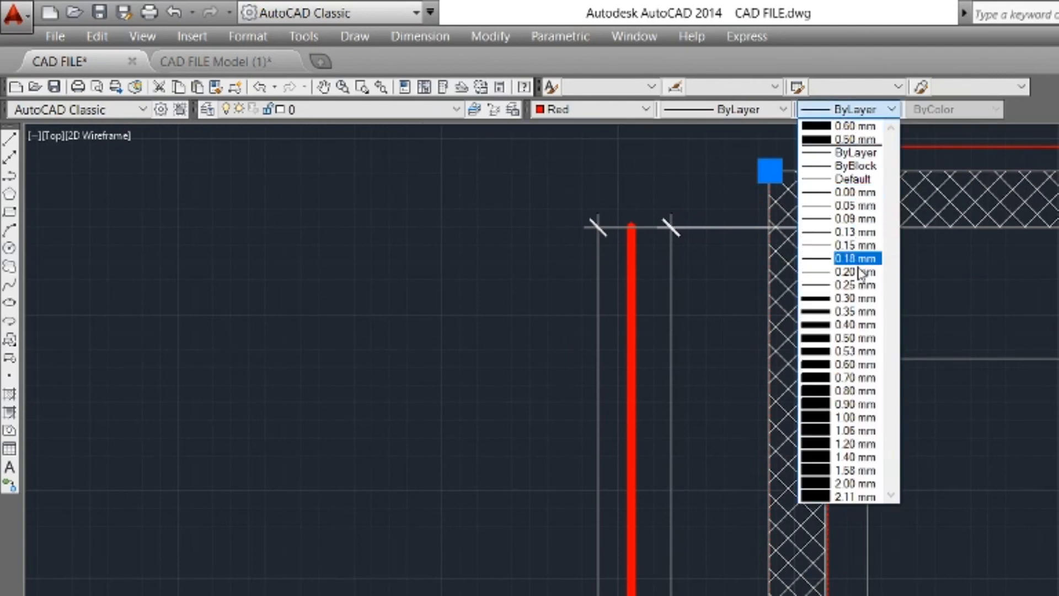
click(854, 338)
key(Escape)
scroll(864, 142, down, 3)
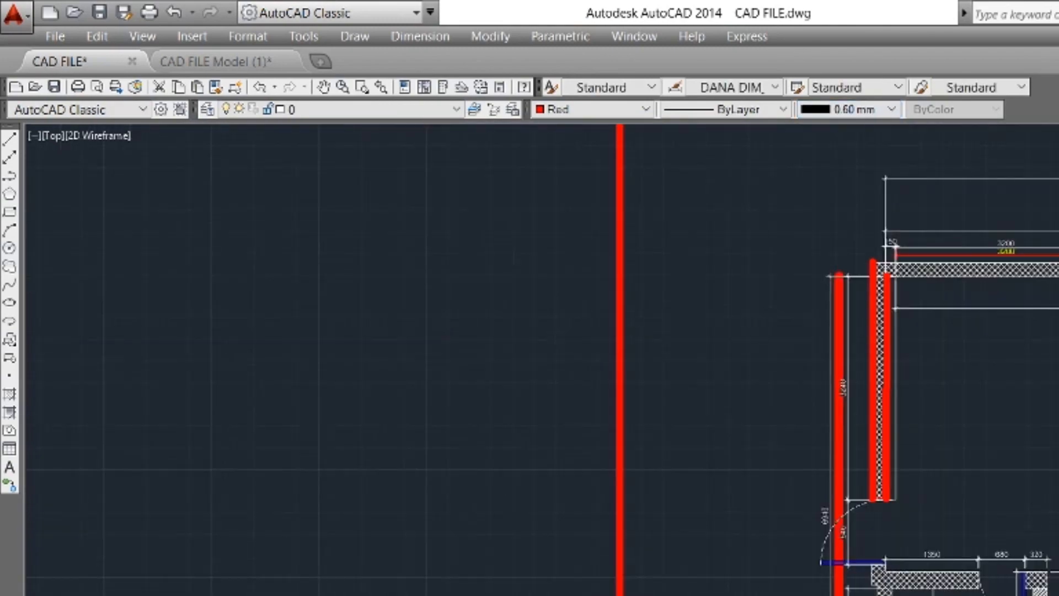
Trace the upper wall's inner face from the inner corner to the projection, down its side and along its lower edge.
scroll(991, 285, up, 4)
key(l)
key(Return)
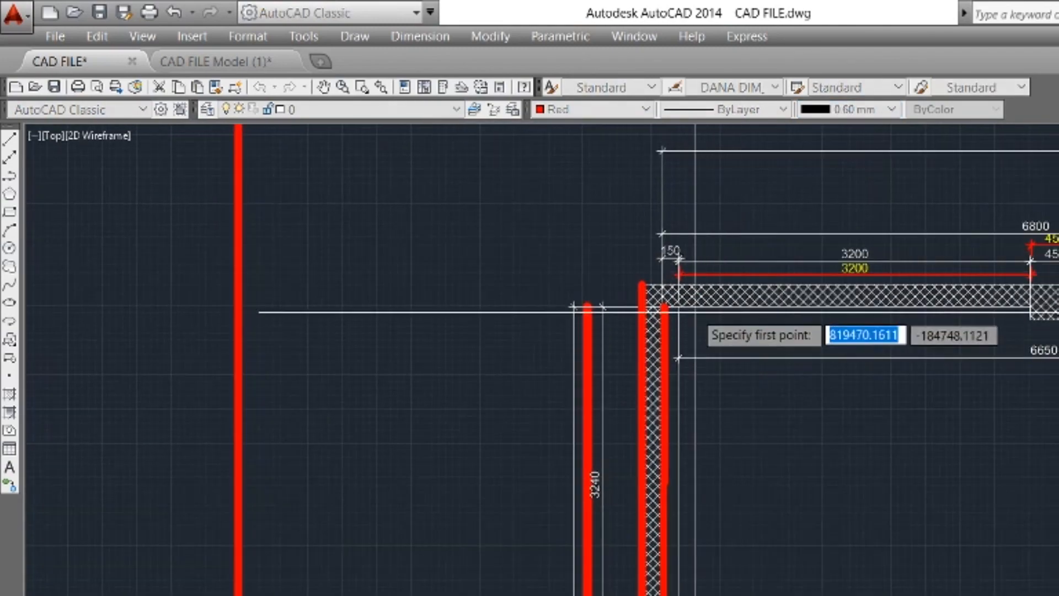
scroll(679, 306, up, 1)
click(655, 306)
scroll(950, 316, up, 1)
middle_drag(950, 316, 512, 320)
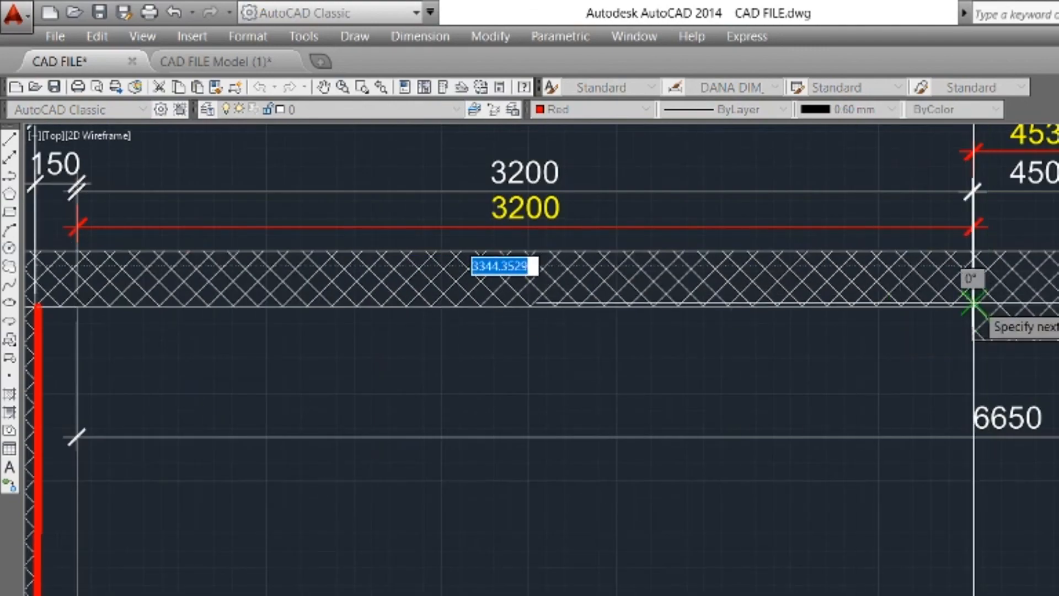
click(973, 340)
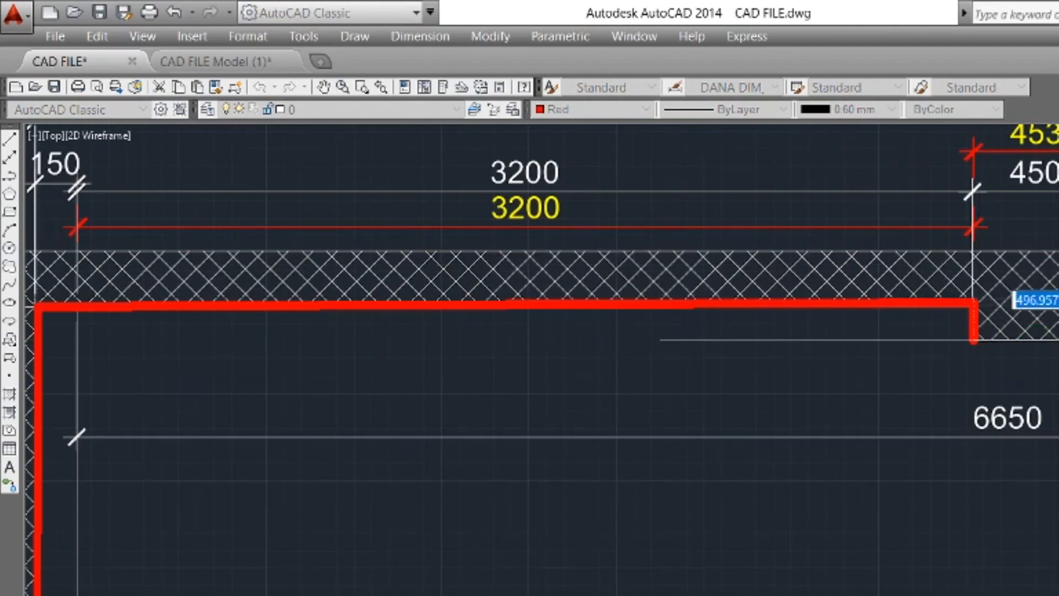
middle_drag(969, 306, 549, 304)
key(Escape)
scroll(878, 286, down, 4)
mouse_move(1030, 250)
middle_down()
mouse_move(740, 250)
mouse_move(1018, 268)
middle_up()
scroll(810, 279, up, 4)
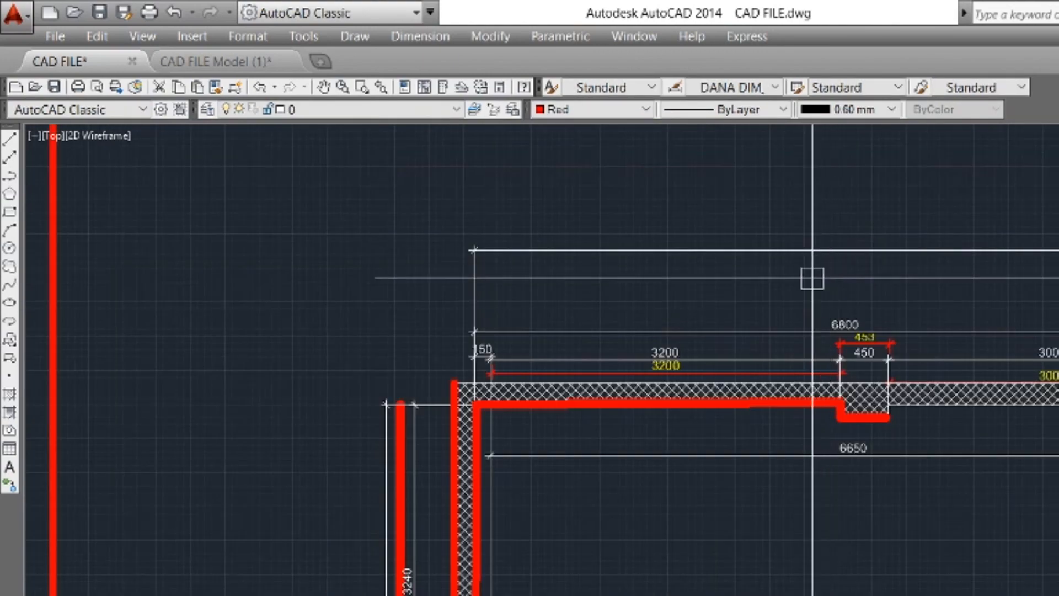
scroll(469, 353, up, 5)
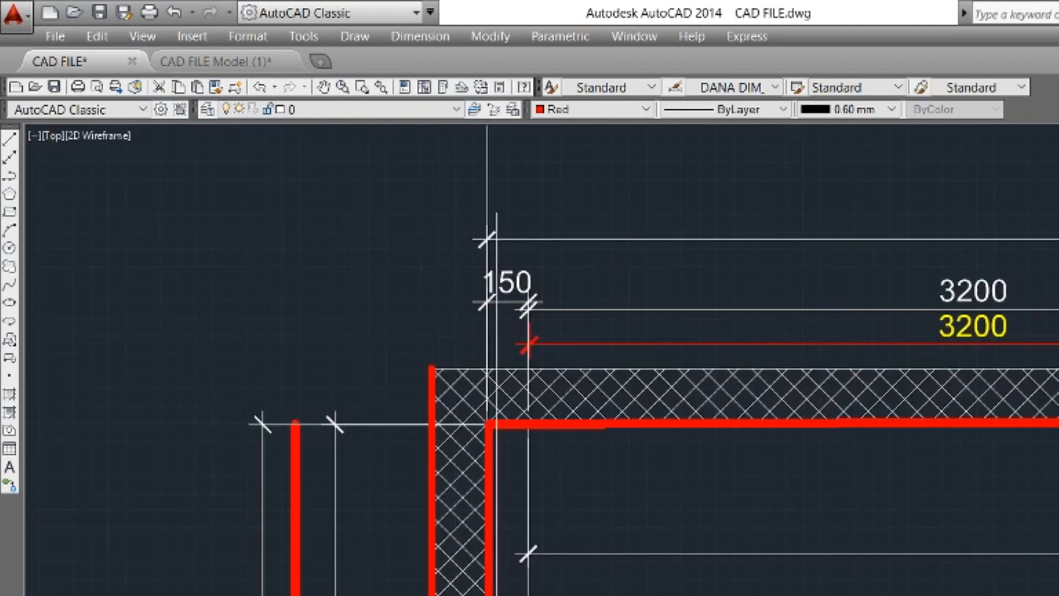
middle_drag(1058, 382, 887, 289)
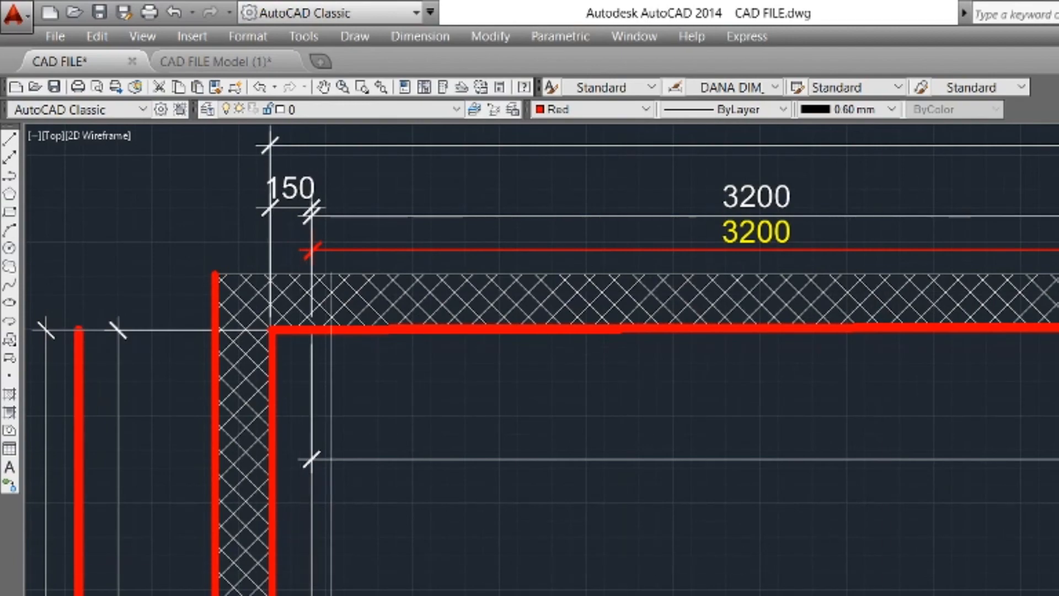